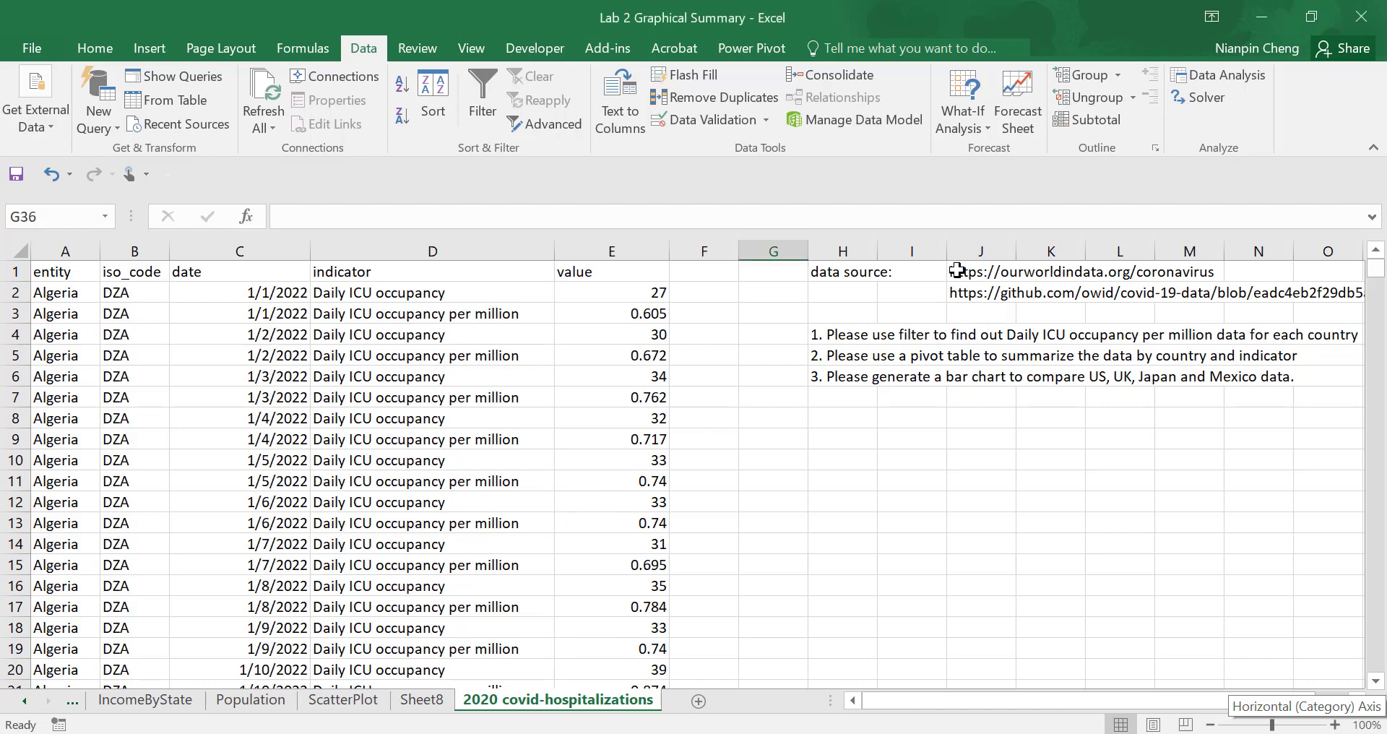
- Review the data source links and the three task instructions beside the hospitalization data
{"action": "left_click", "coordinate": [979, 274]}
{"action": "left_click", "coordinate": [984, 293]}
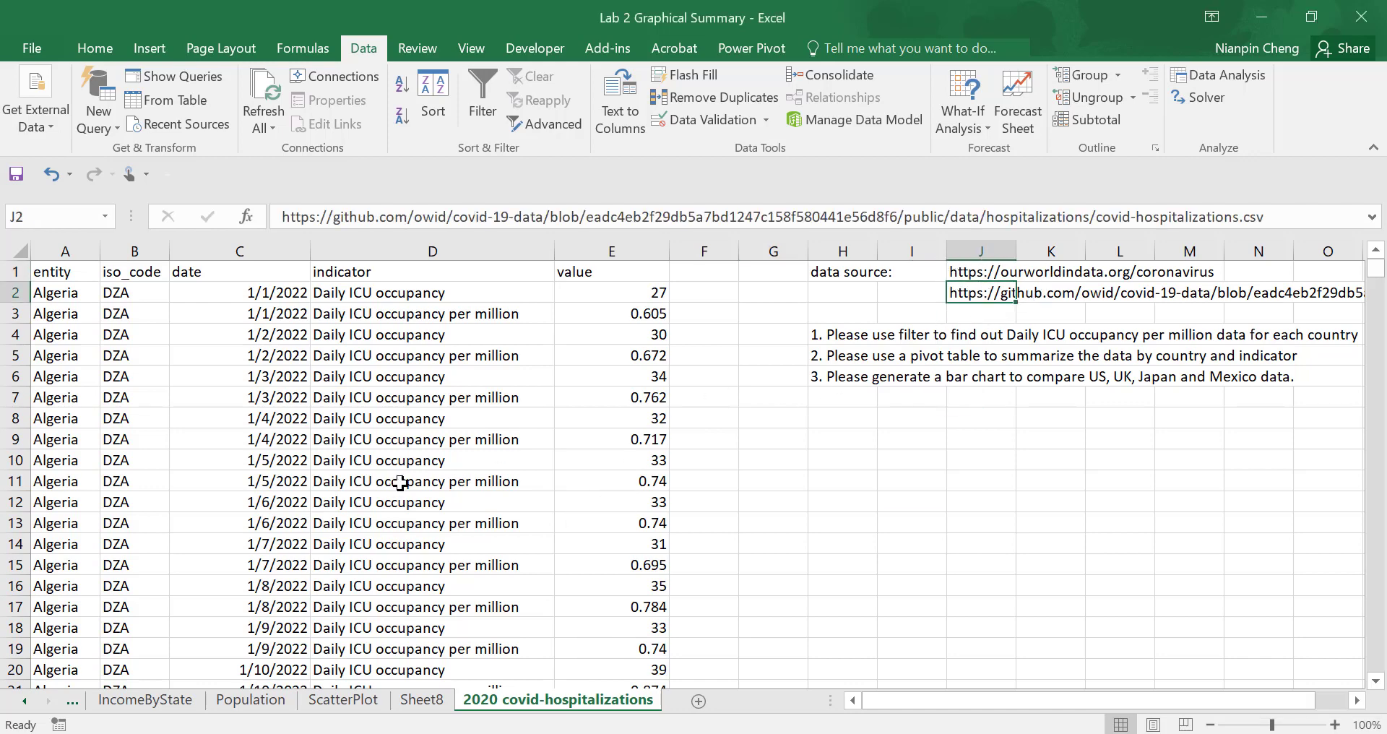
{"action": "left_click", "coordinate": [354, 424]}
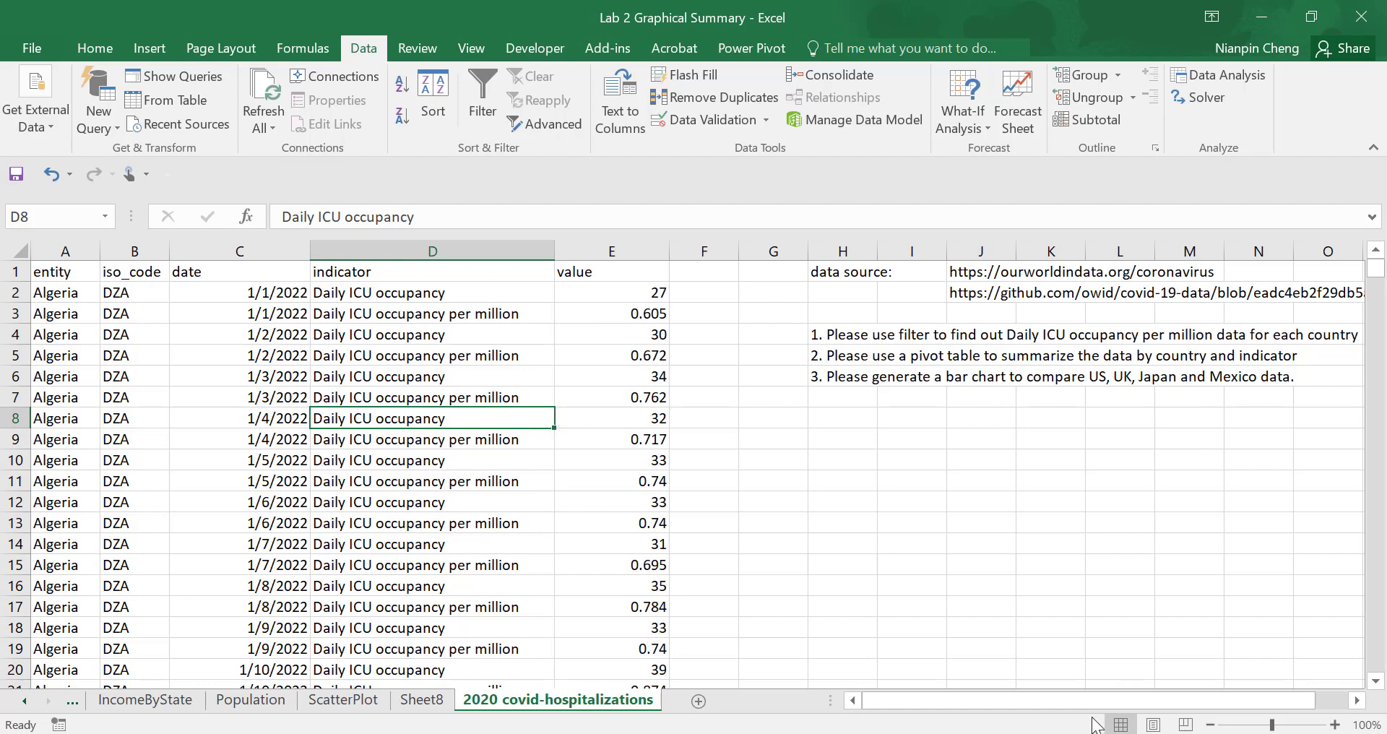
{"action": "left_click_drag", "start_coordinate": [1092, 700], "coordinate": [1230, 661]}
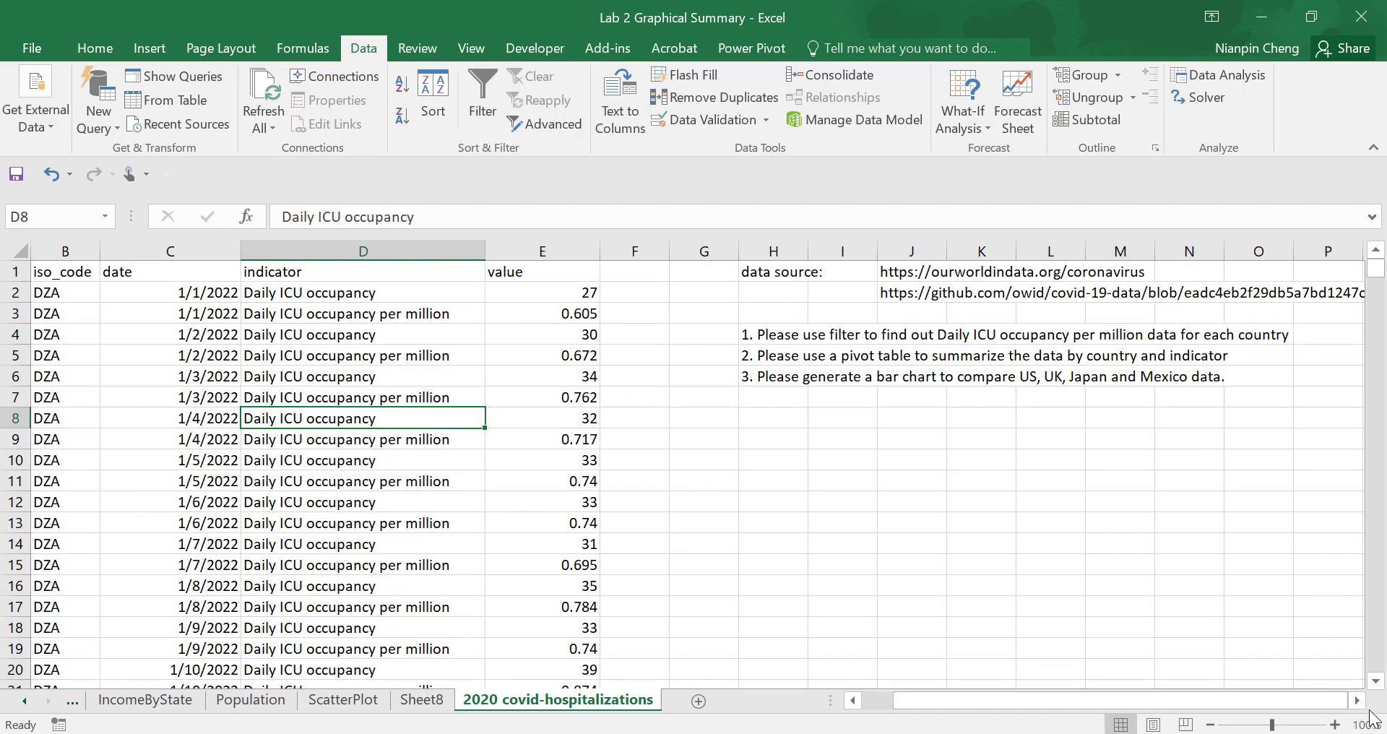
{"action": "left_click", "coordinate": [1357, 700]}
{"action": "left_click", "coordinate": [1357, 700]}
{"action": "left_click", "coordinate": [1357, 700]}
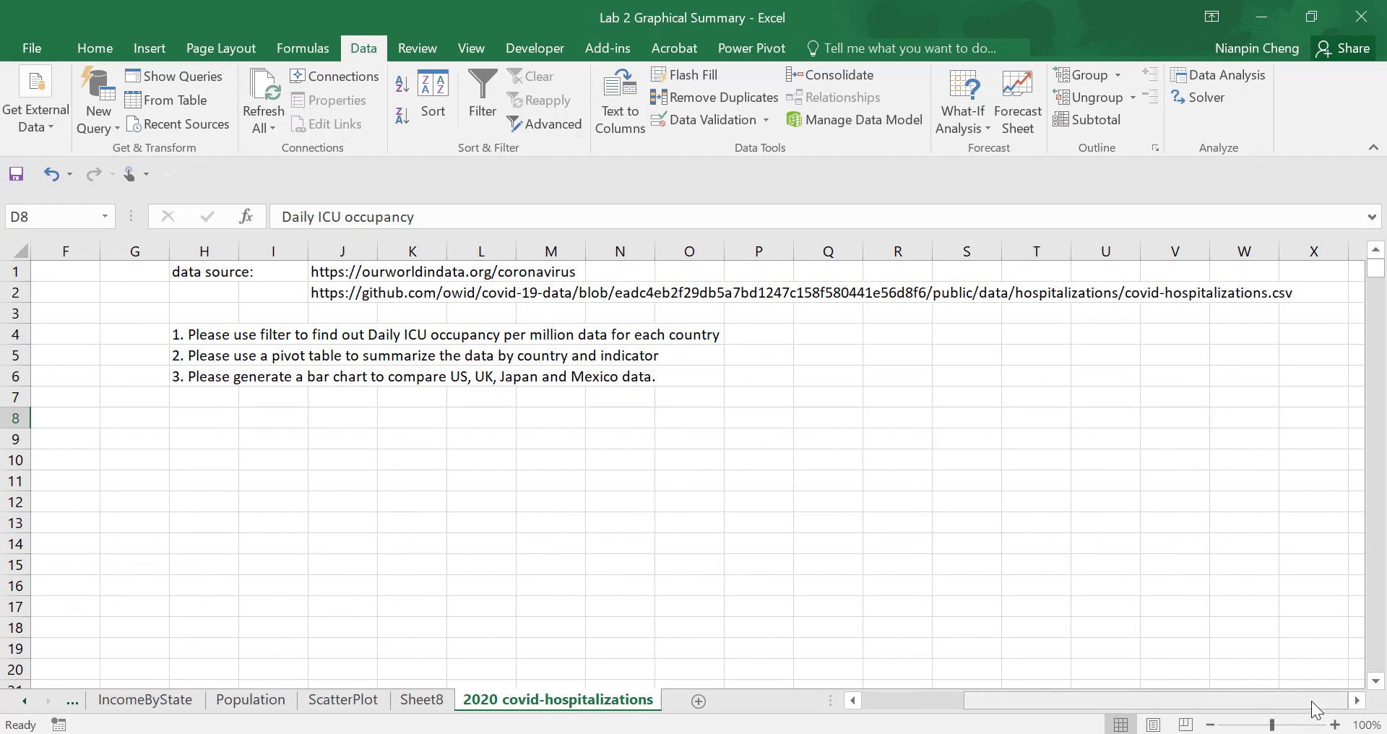
{"action": "left_click_drag", "start_coordinate": [1139, 700], "coordinate": [1037, 672]}
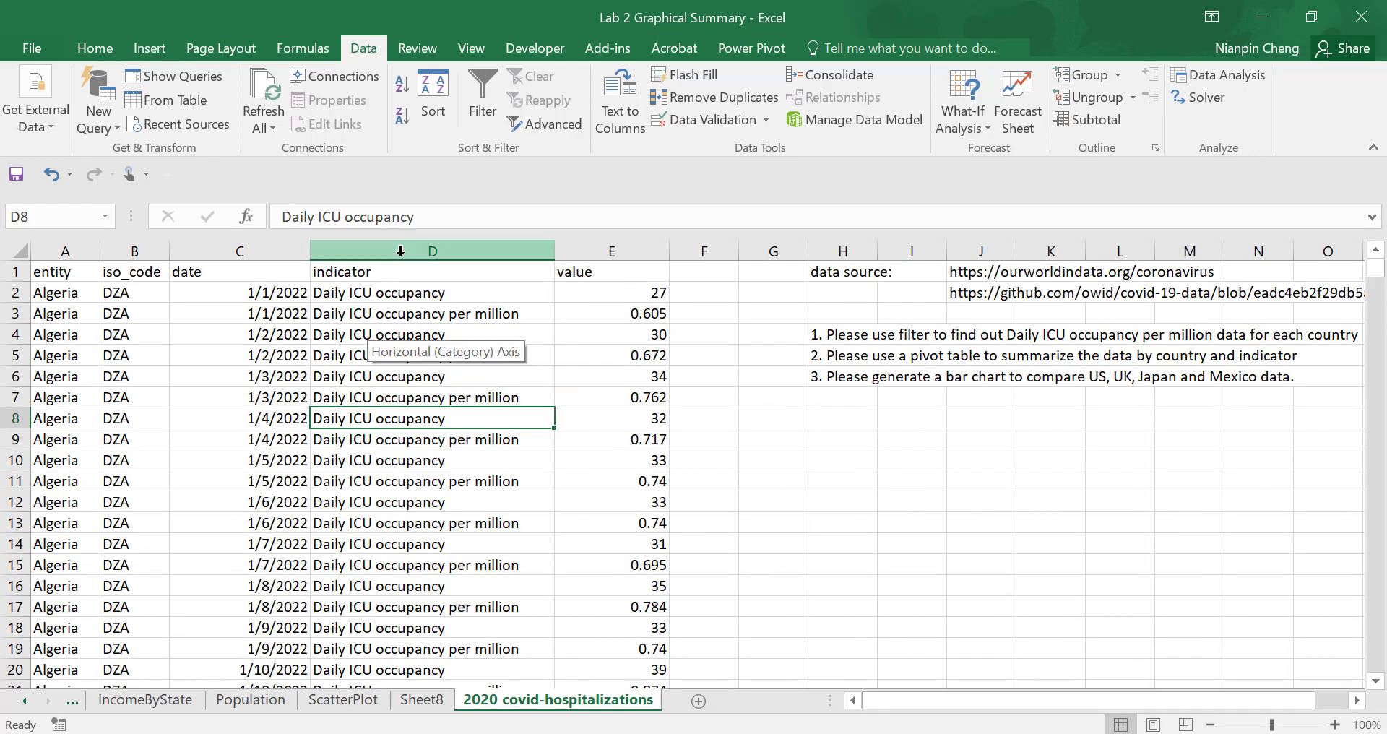
- Examine the indicator column, comparing the Daily ICU occupancy rows with the Daily ICU occupancy per million rows
{"action": "left_click", "coordinate": [431, 251]}
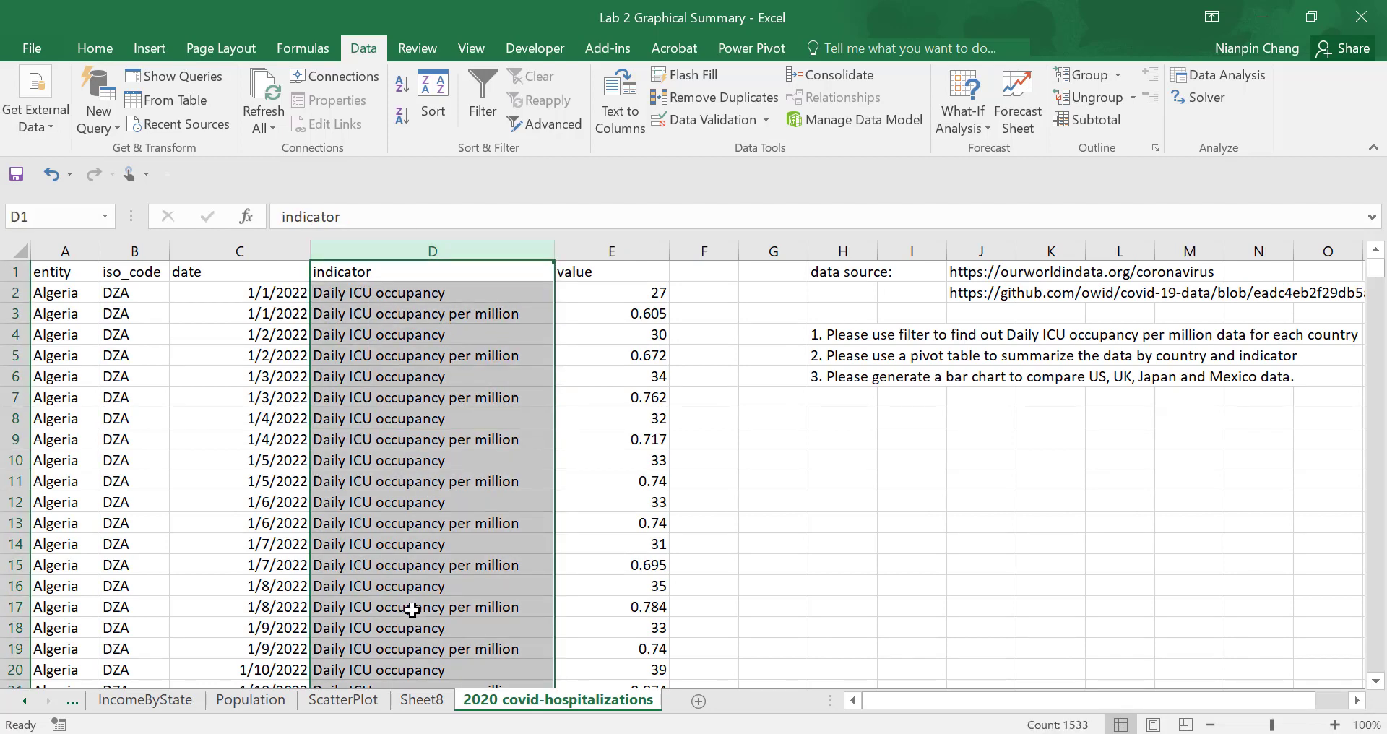
{"action": "left_click", "coordinate": [390, 294]}
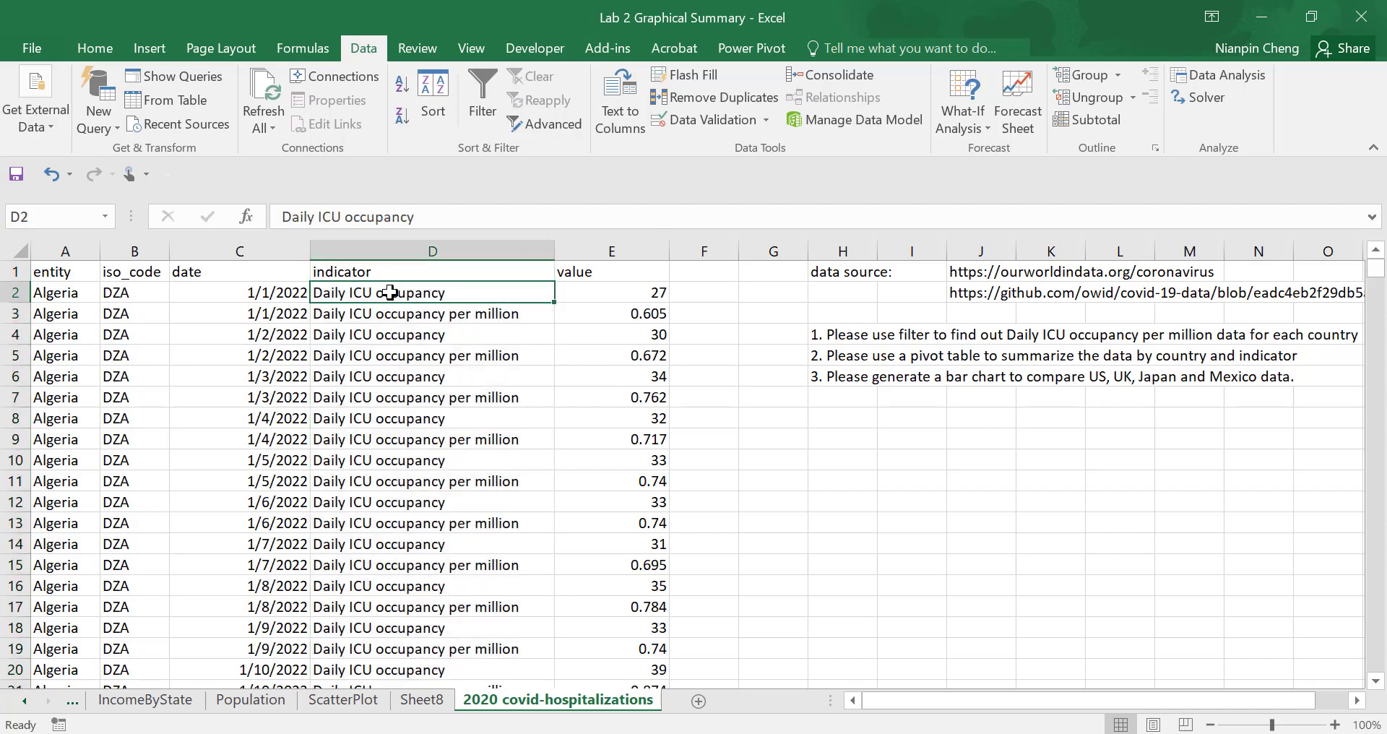
{"action": "left_click", "coordinate": [393, 316]}
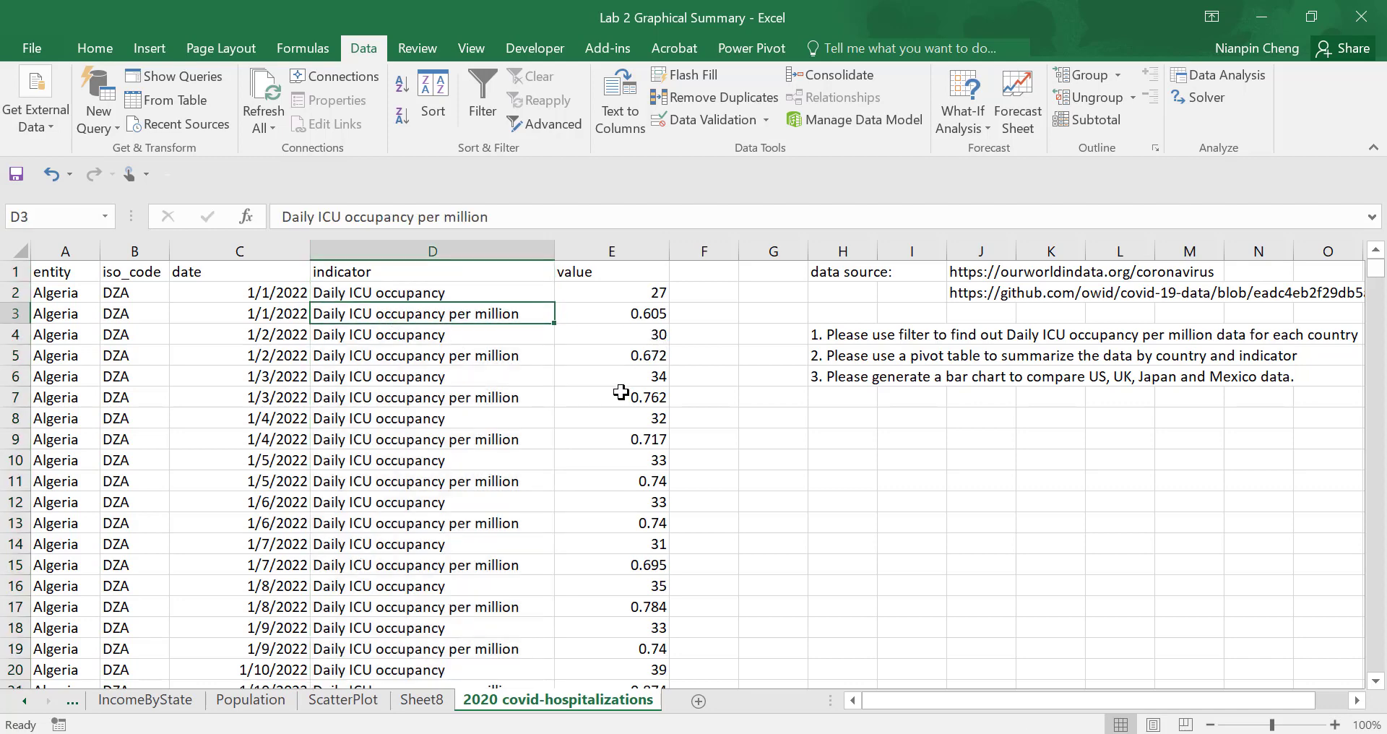
{"action": "scroll", "coordinate": [446, 496], "scroll_direction": "down", "scroll_amount": 3}
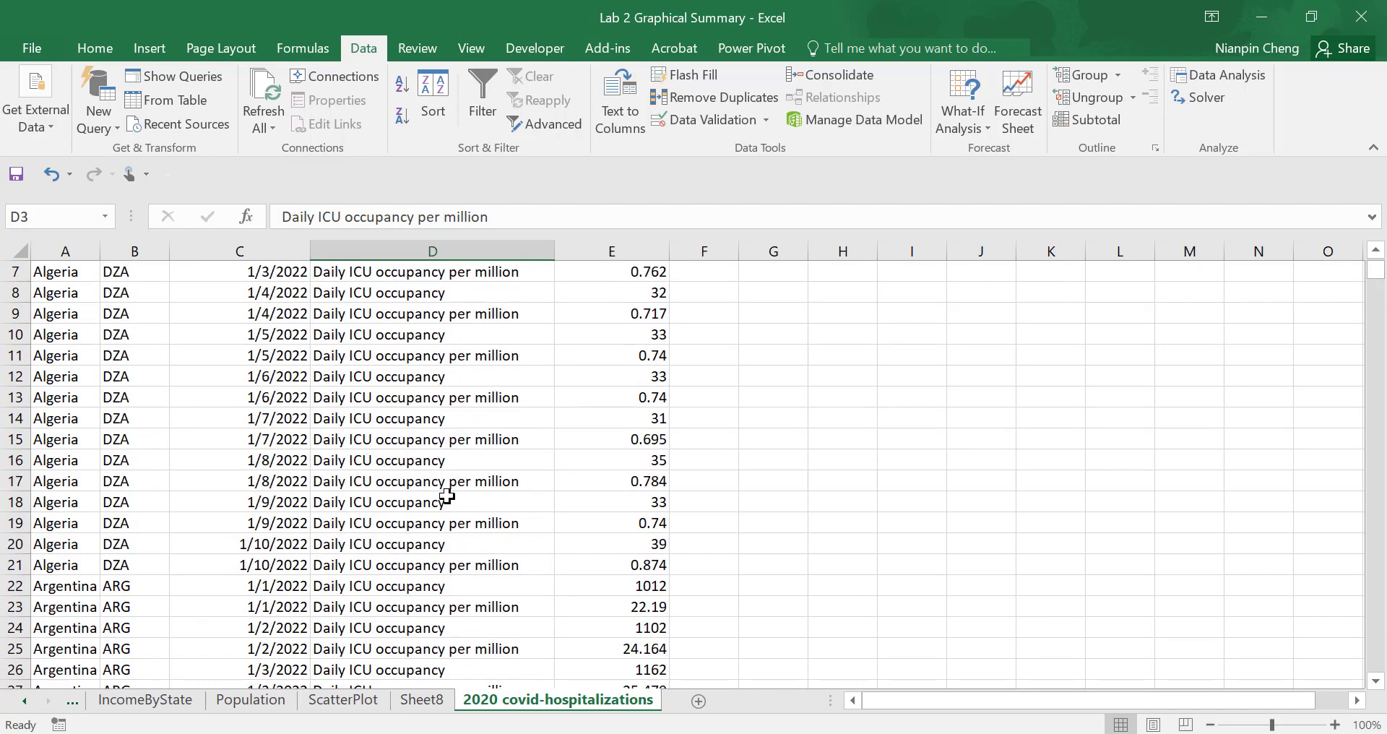
{"action": "scroll", "coordinate": [446, 495], "scroll_direction": "up", "scroll_amount": 3}
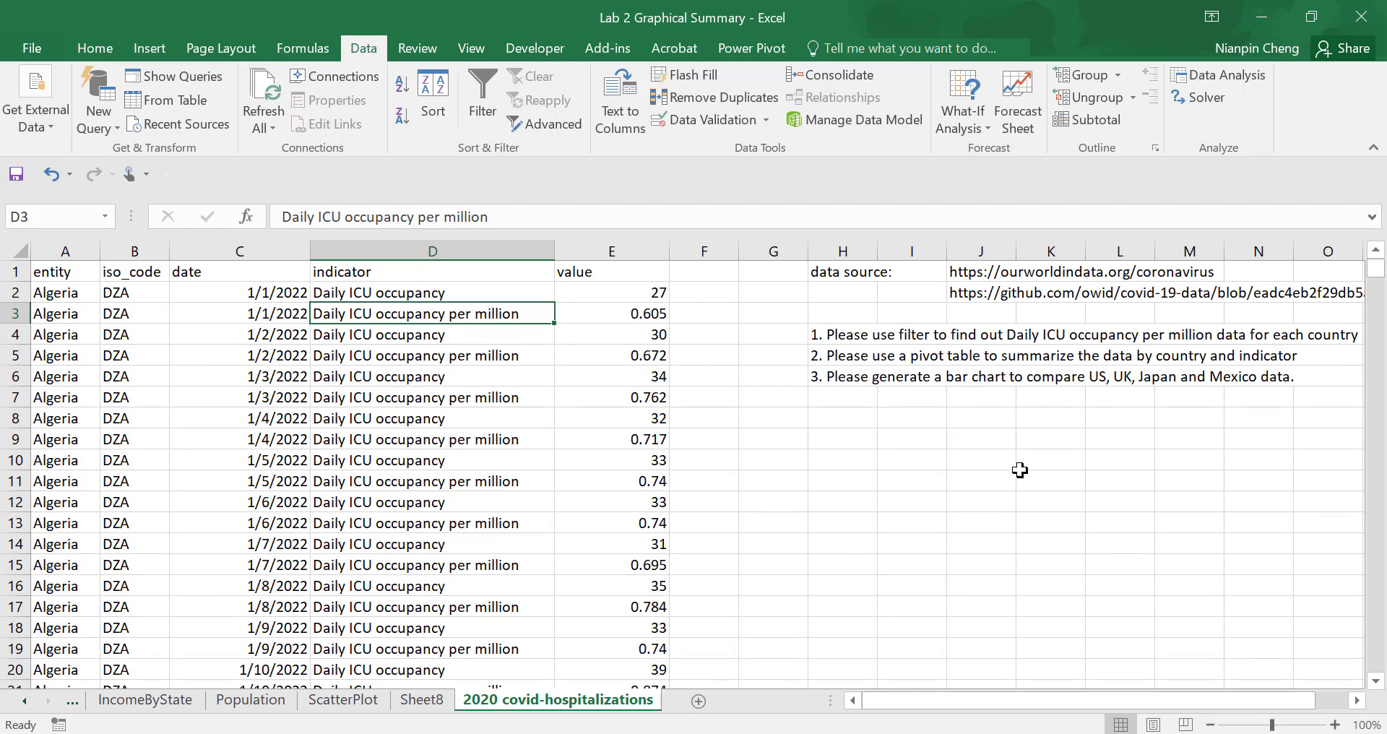
{"action": "left_click_drag", "start_coordinate": [1047, 698], "coordinate": [1134, 691]}
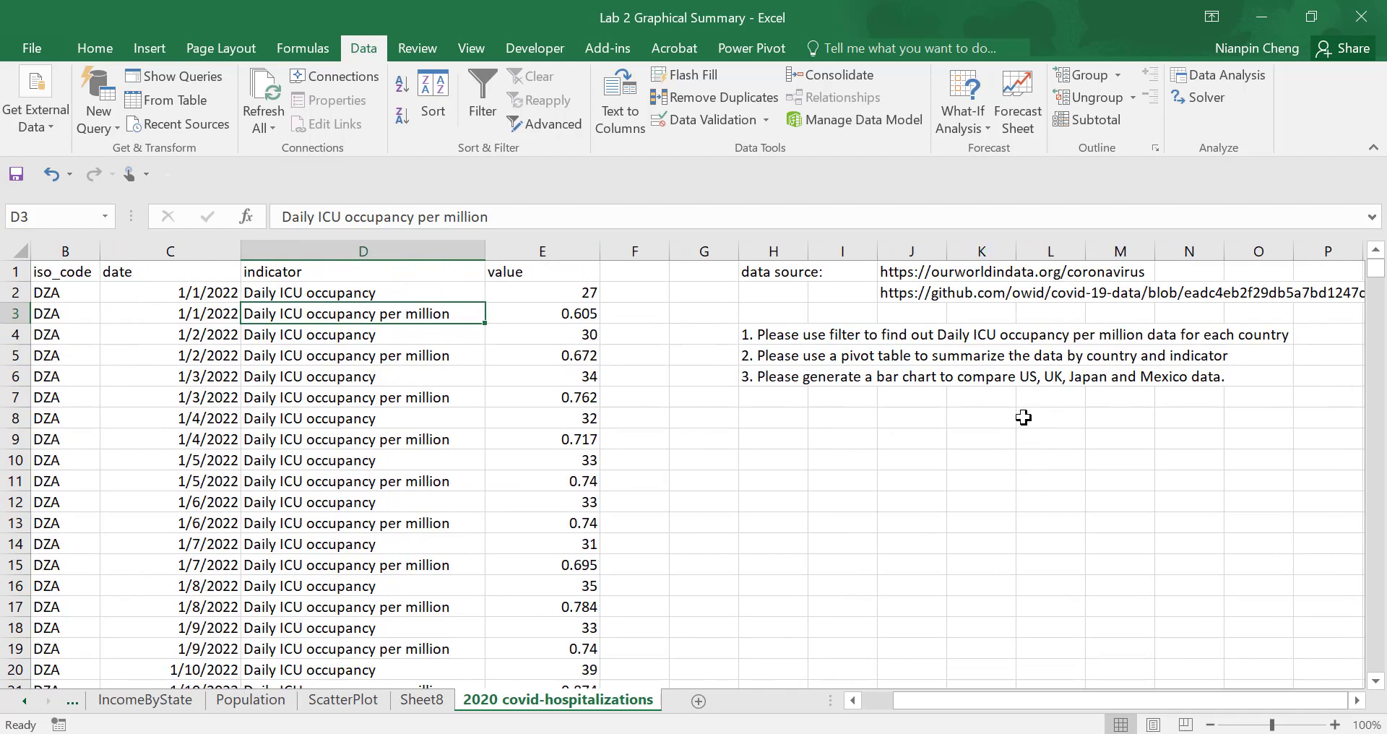
{"action": "left_click", "coordinate": [365, 296]}
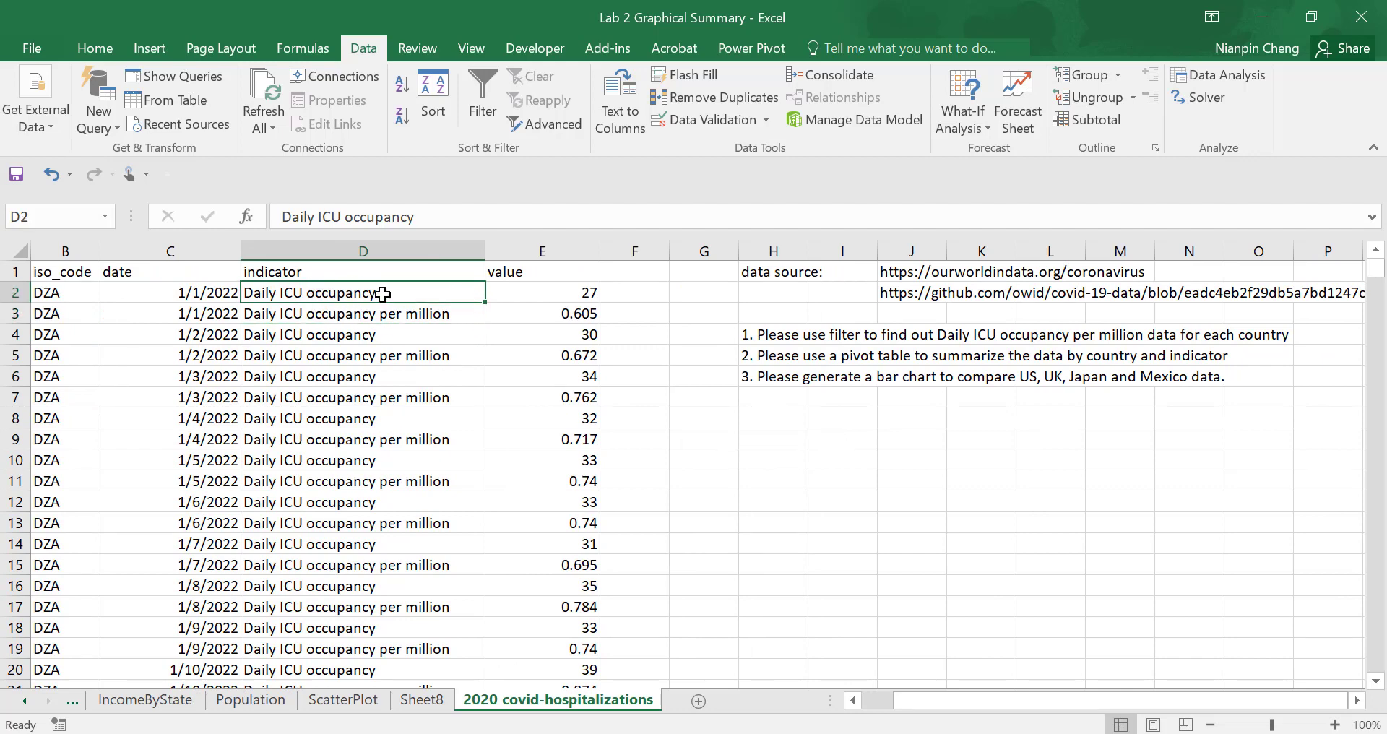
{"action": "left_click", "coordinate": [390, 321]}
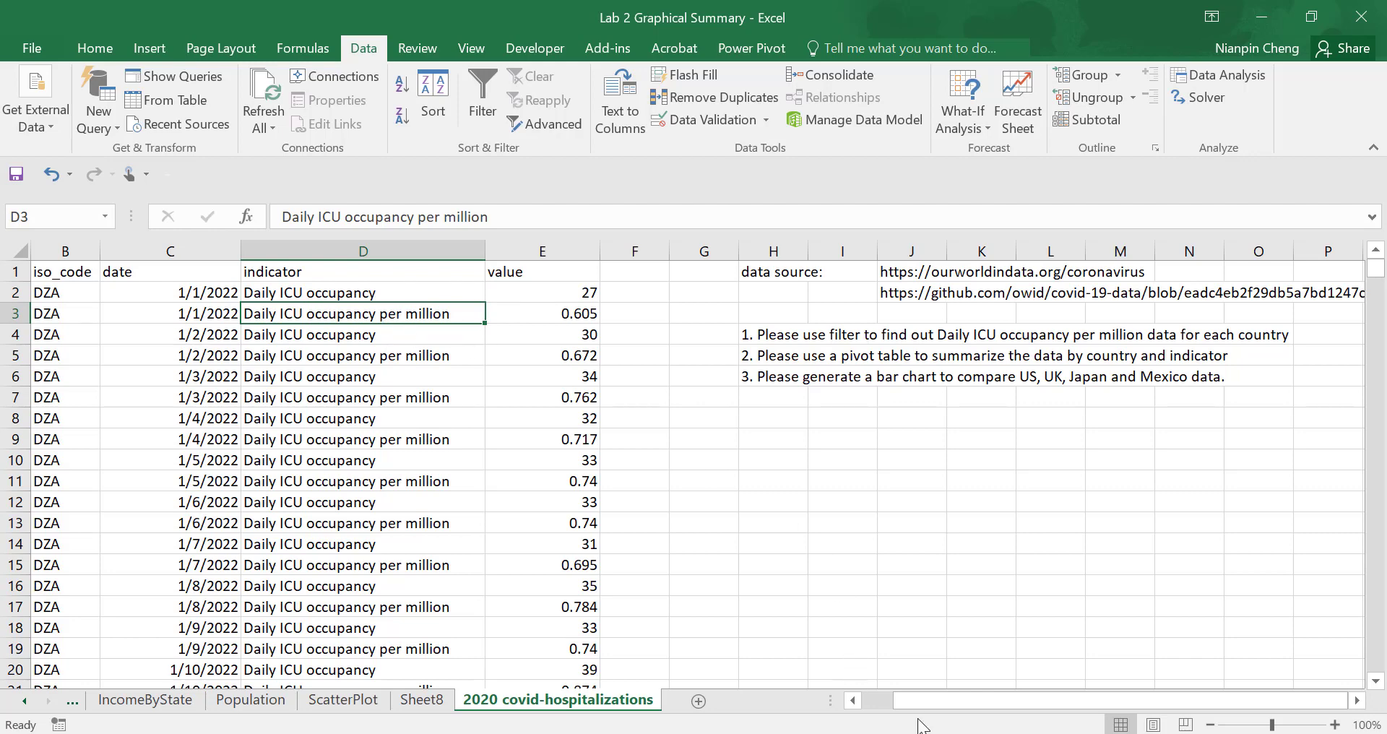
{"action": "left_click_drag", "start_coordinate": [914, 701], "coordinate": [852, 693]}
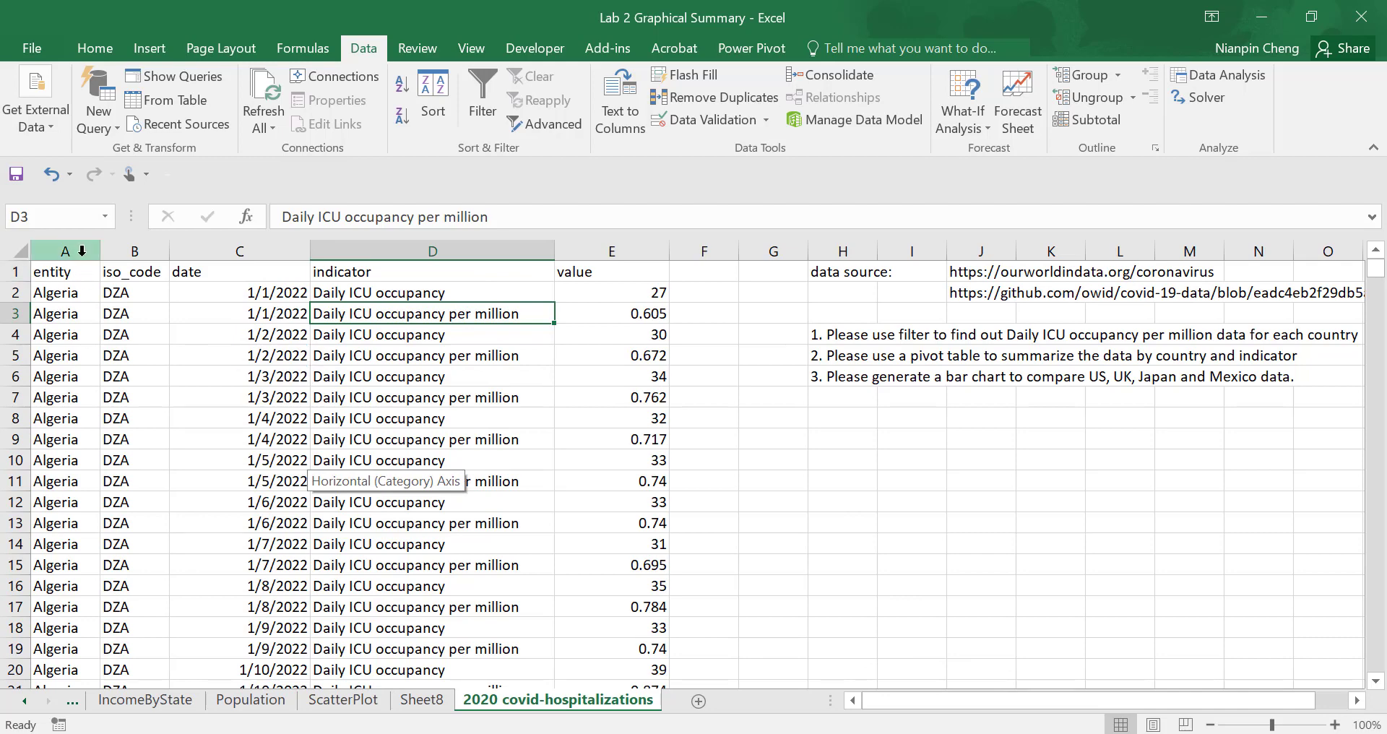
- Filter the data in columns A to E to show only the indicator "Daily hospital occupancy per million"
{"action": "left_click_drag", "start_coordinate": [81, 250], "coordinate": [611, 250]}
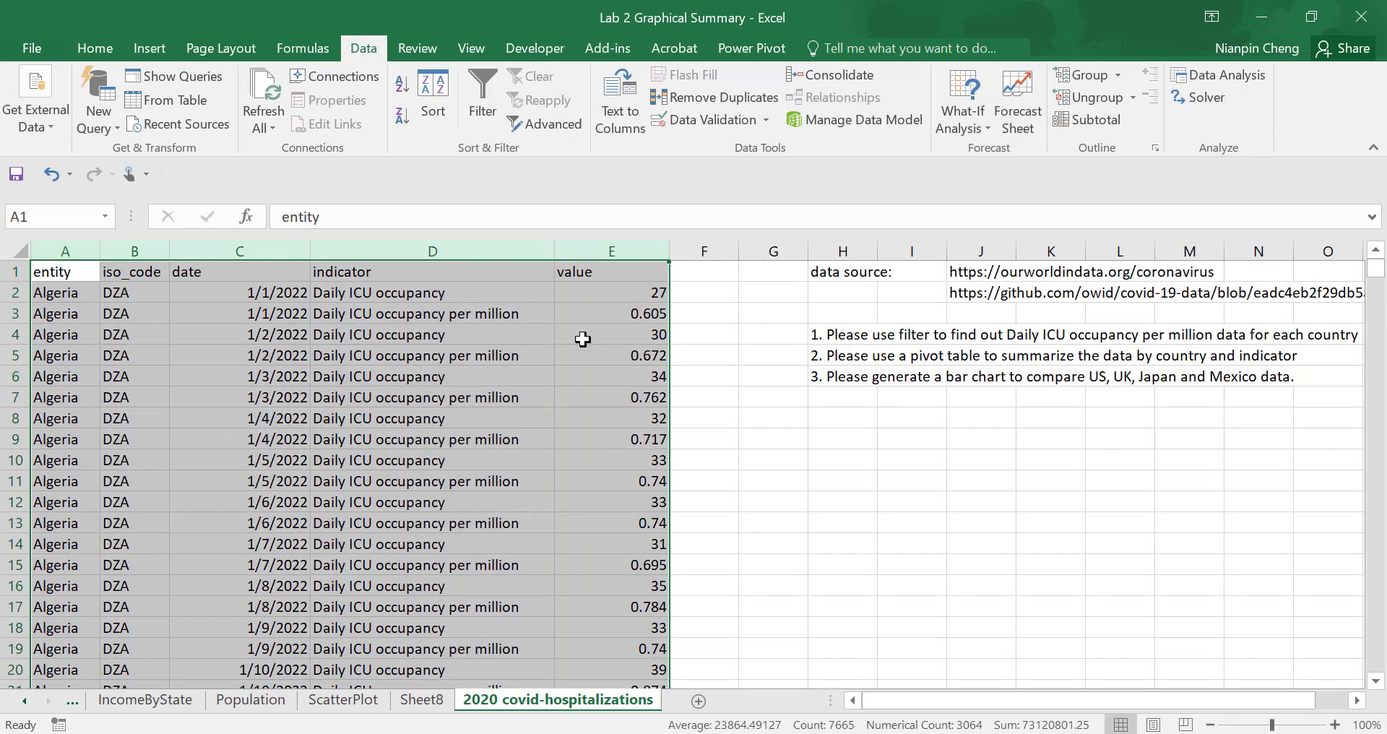
{"action": "left_click", "coordinate": [486, 92]}
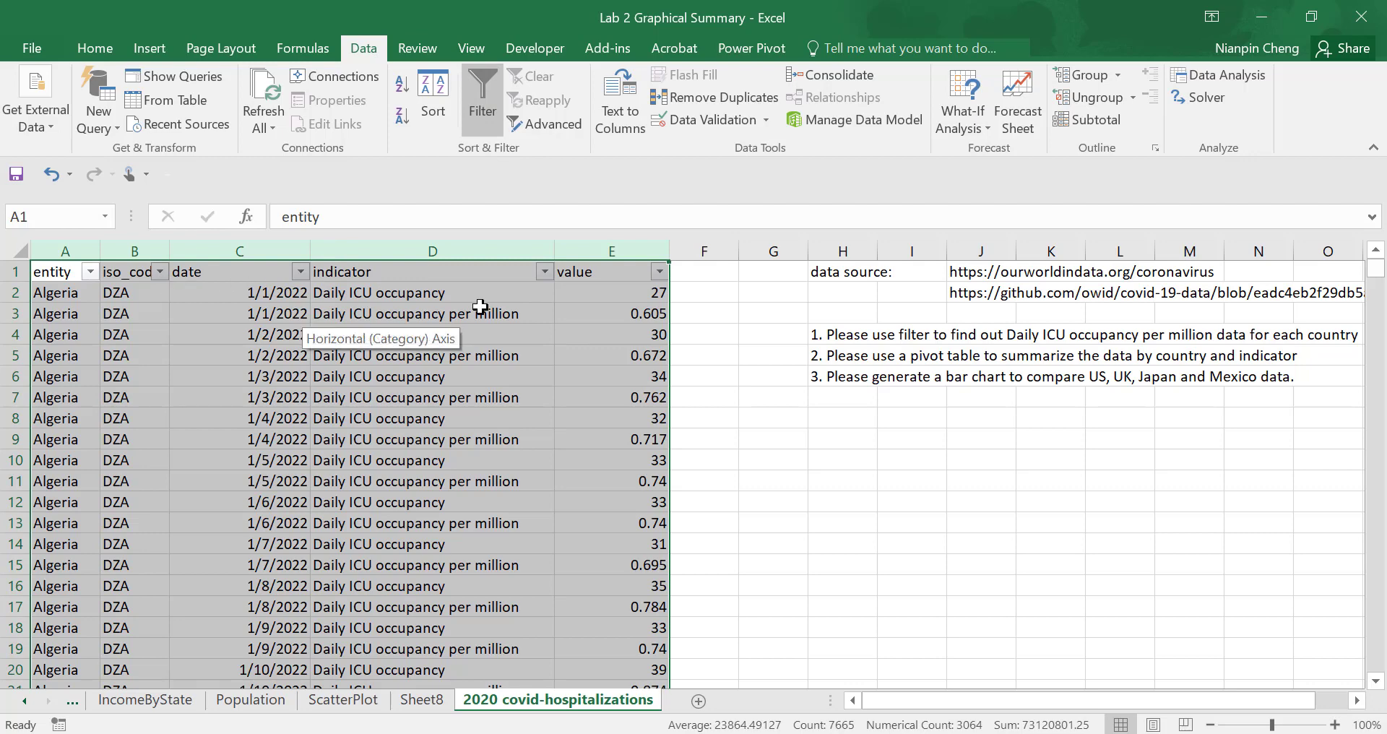
{"action": "left_click", "coordinate": [543, 273]}
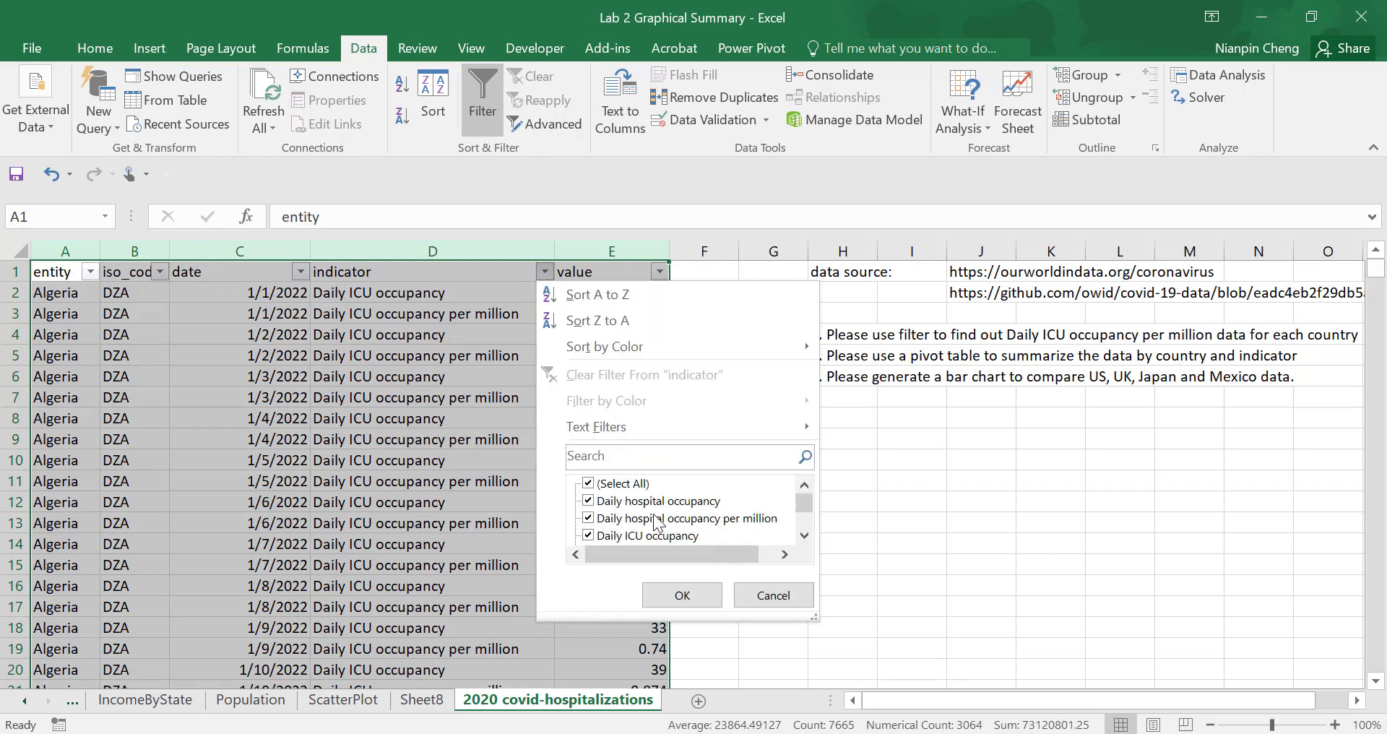
{"action": "left_click_drag", "start_coordinate": [809, 502], "coordinate": [806, 522]}
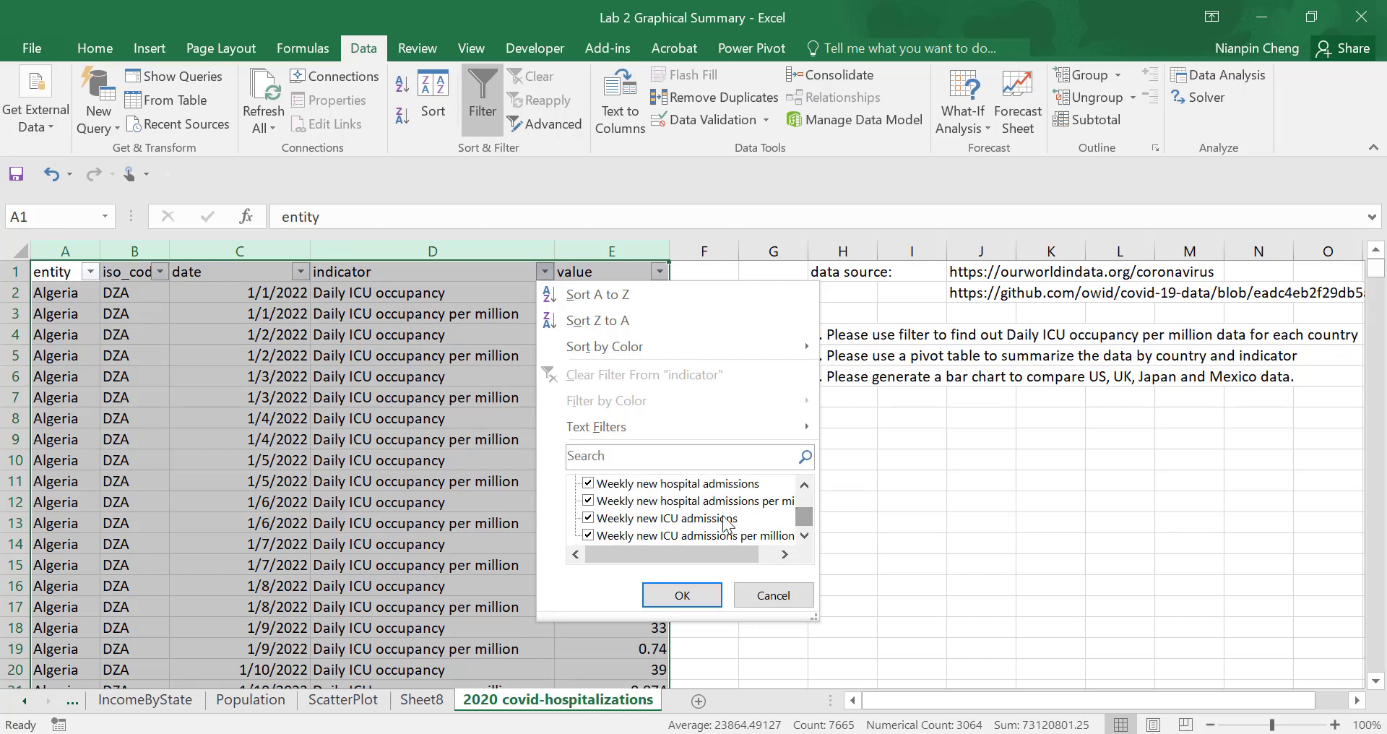
{"action": "left_click_drag", "start_coordinate": [802, 521], "coordinate": [807, 509]}
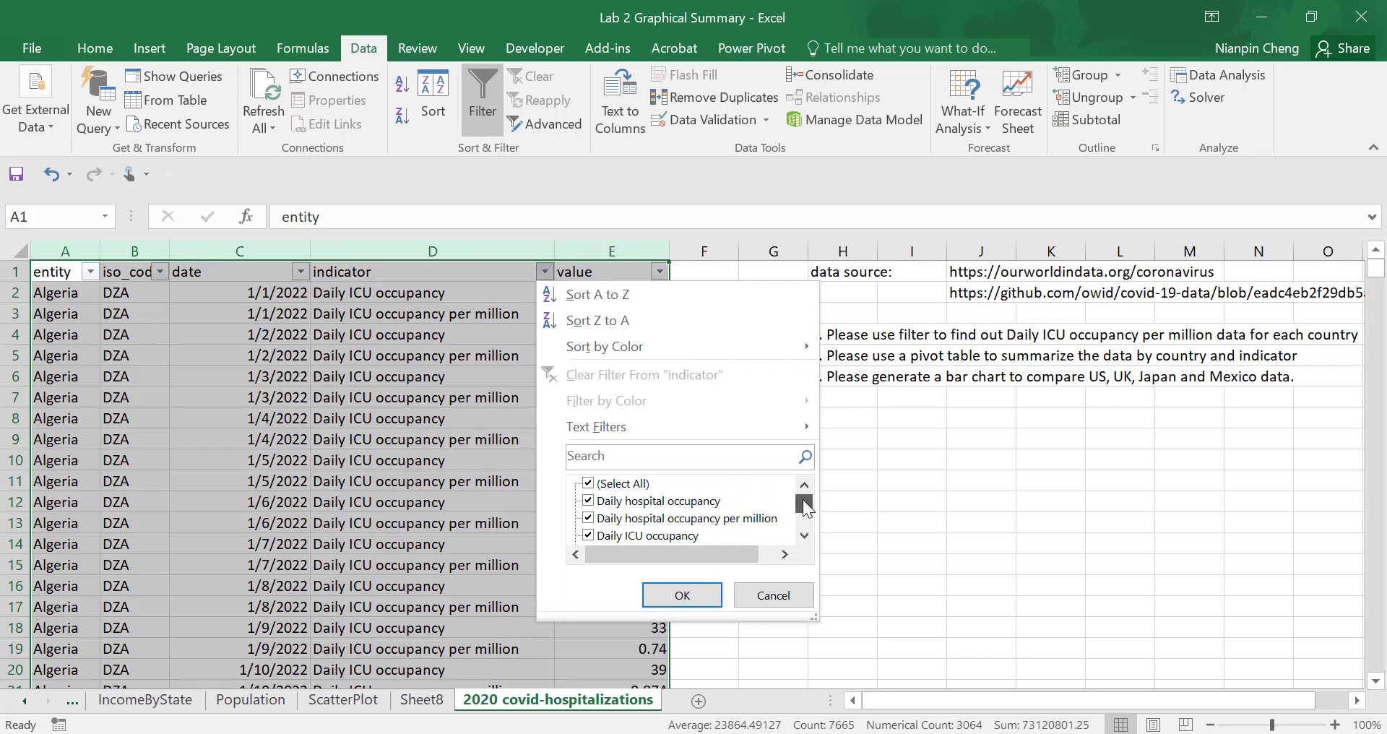
{"action": "left_click", "coordinate": [622, 485]}
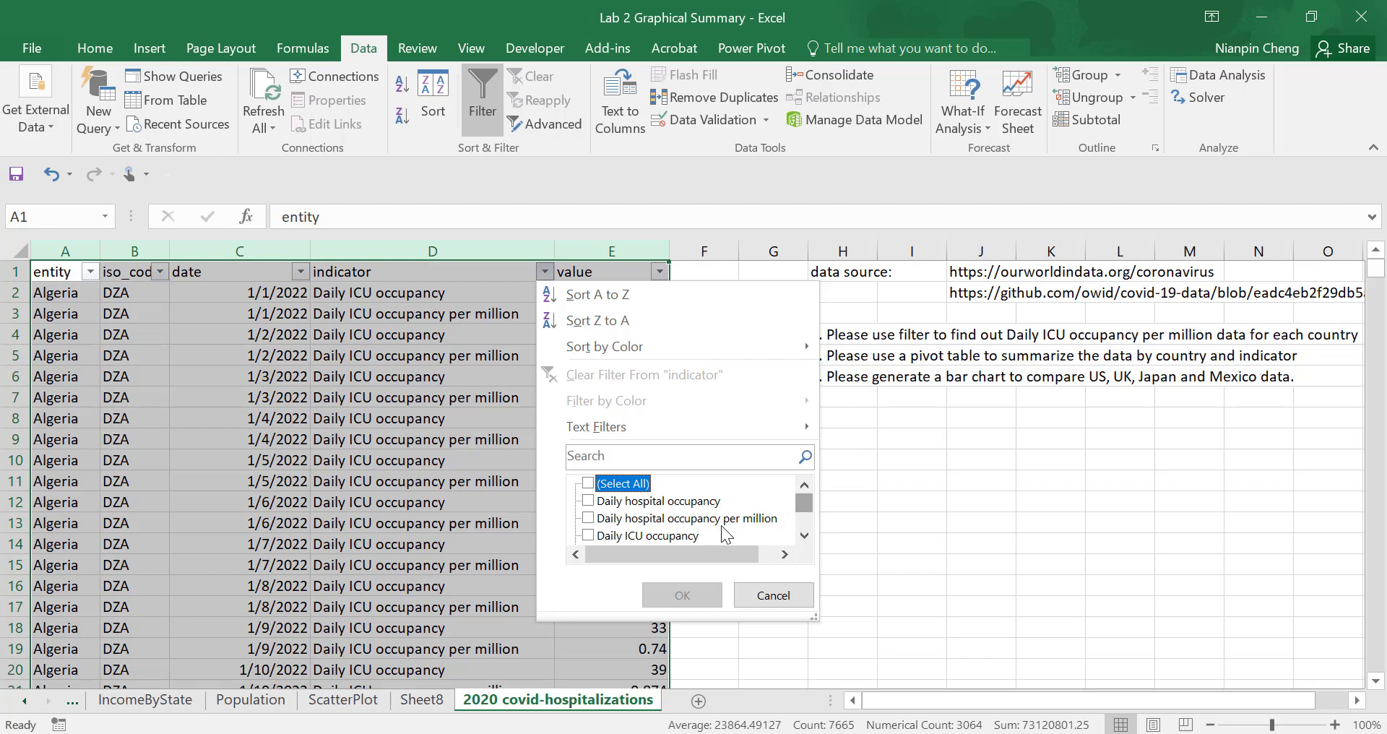
{"action": "left_click", "coordinate": [589, 519]}
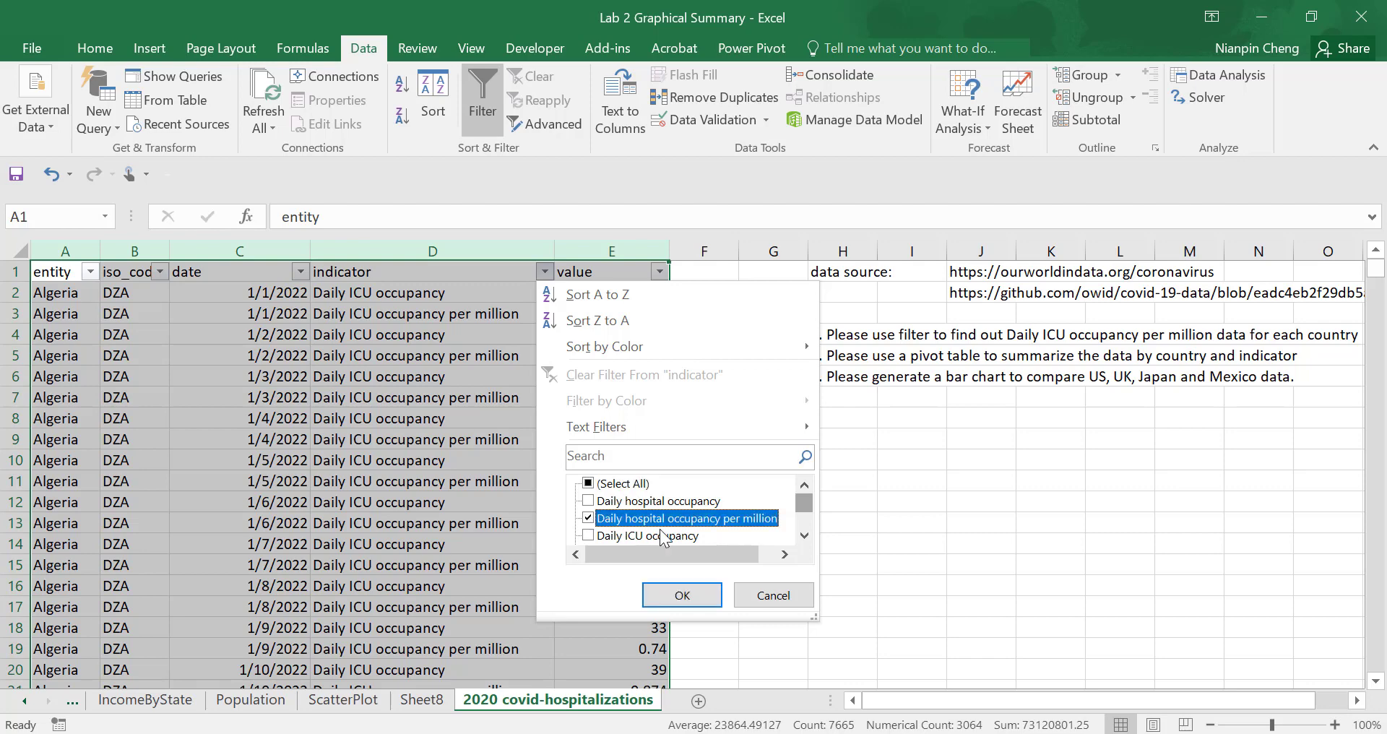
{"action": "left_click", "coordinate": [681, 595]}
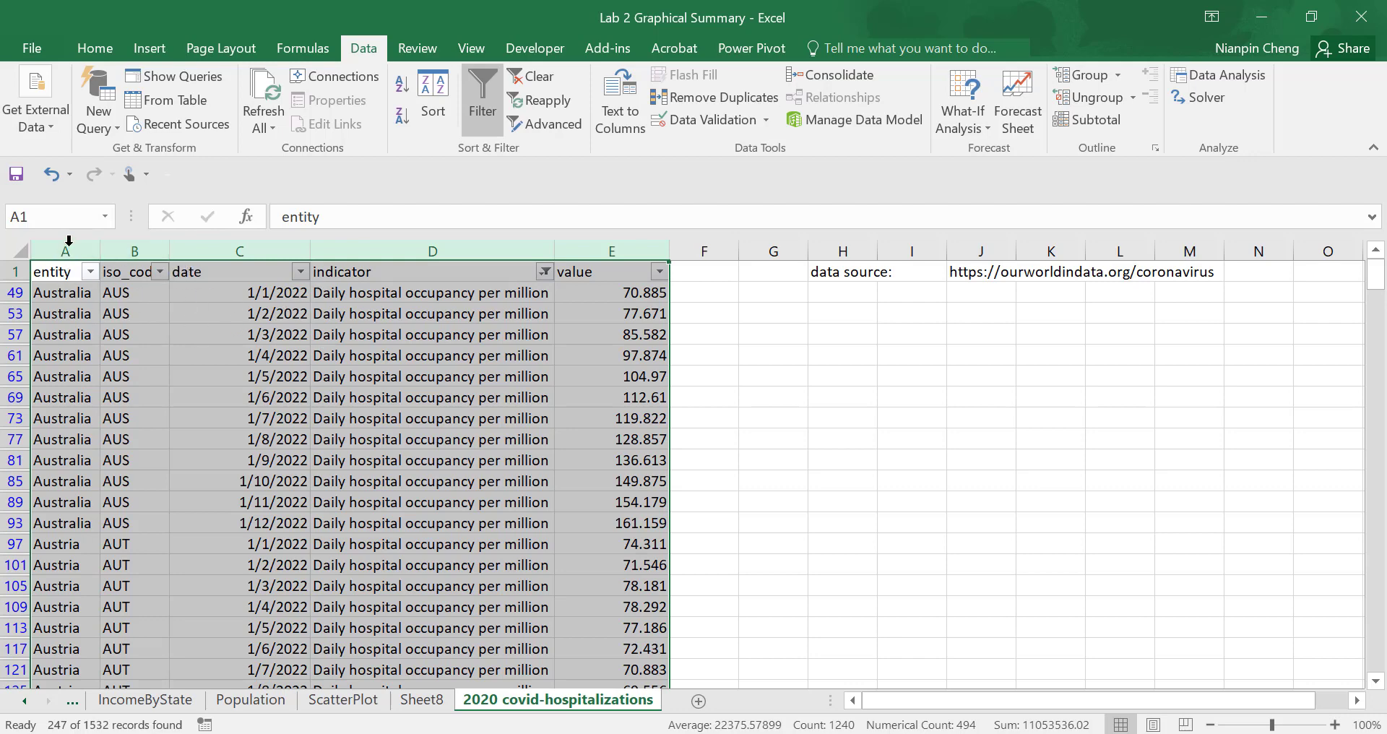
- Copy the filtered table with its headers, down to the last row, into a new worksheet starting at A1
{"action": "left_click_drag", "start_coordinate": [57, 271], "coordinate": [610, 291]}
{"action": "key", "text": "ctrl+shift+Down"}
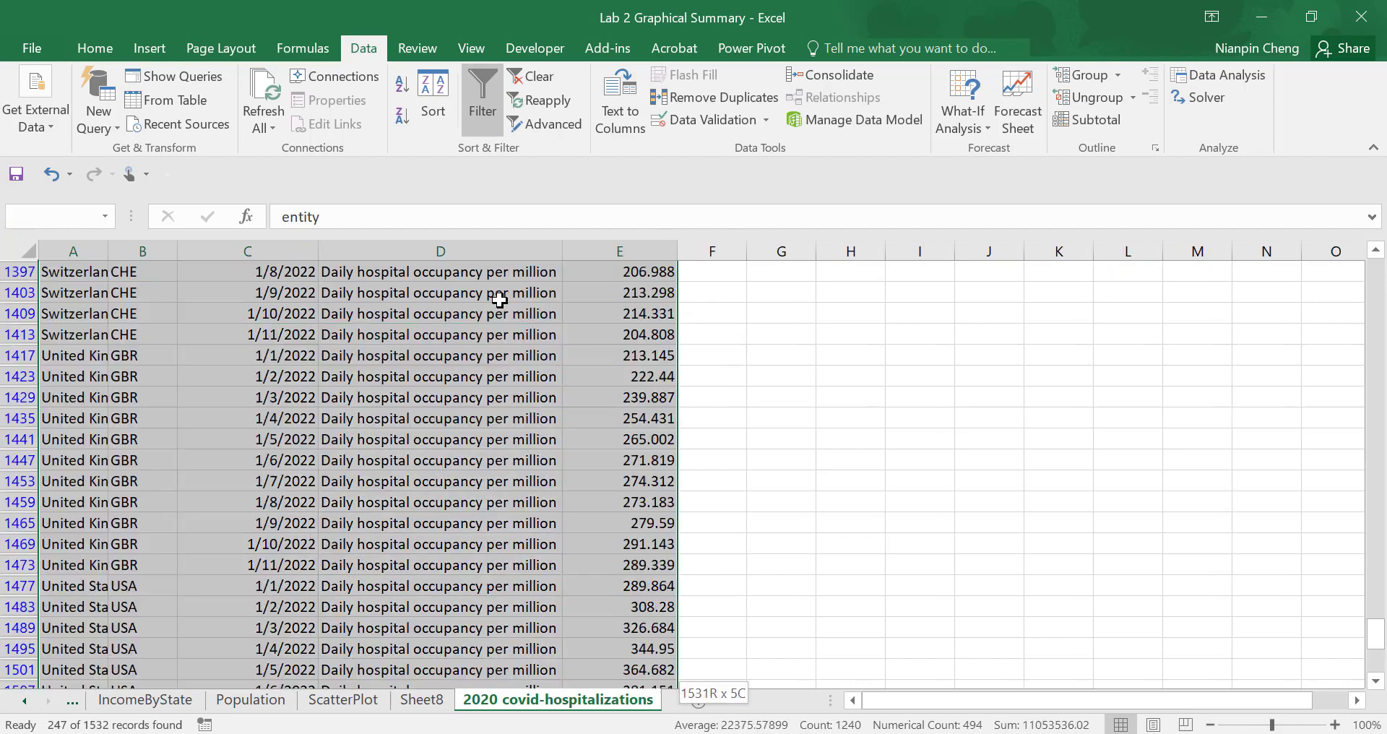
{"action": "scroll", "coordinate": [418, 526], "scroll_direction": "down", "scroll_amount": 1}
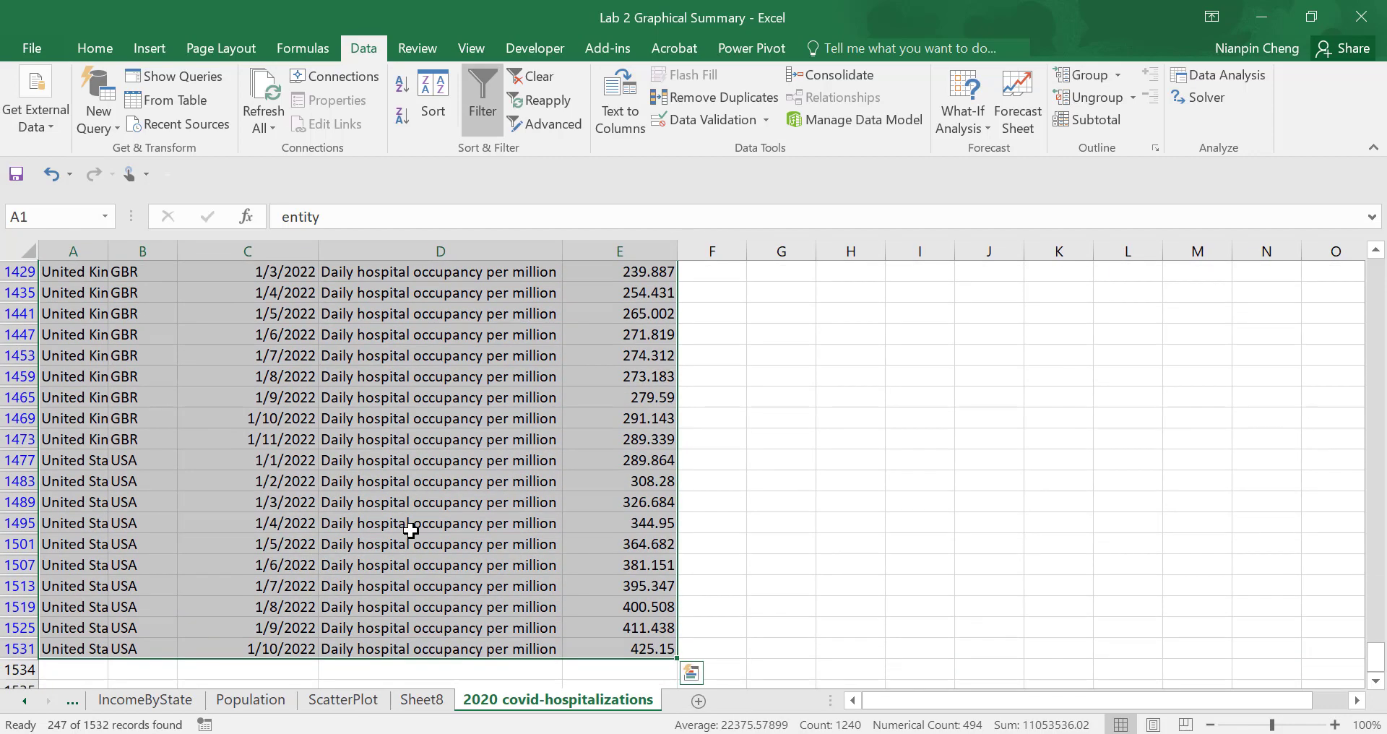
{"action": "key", "text": "ctrl+c"}
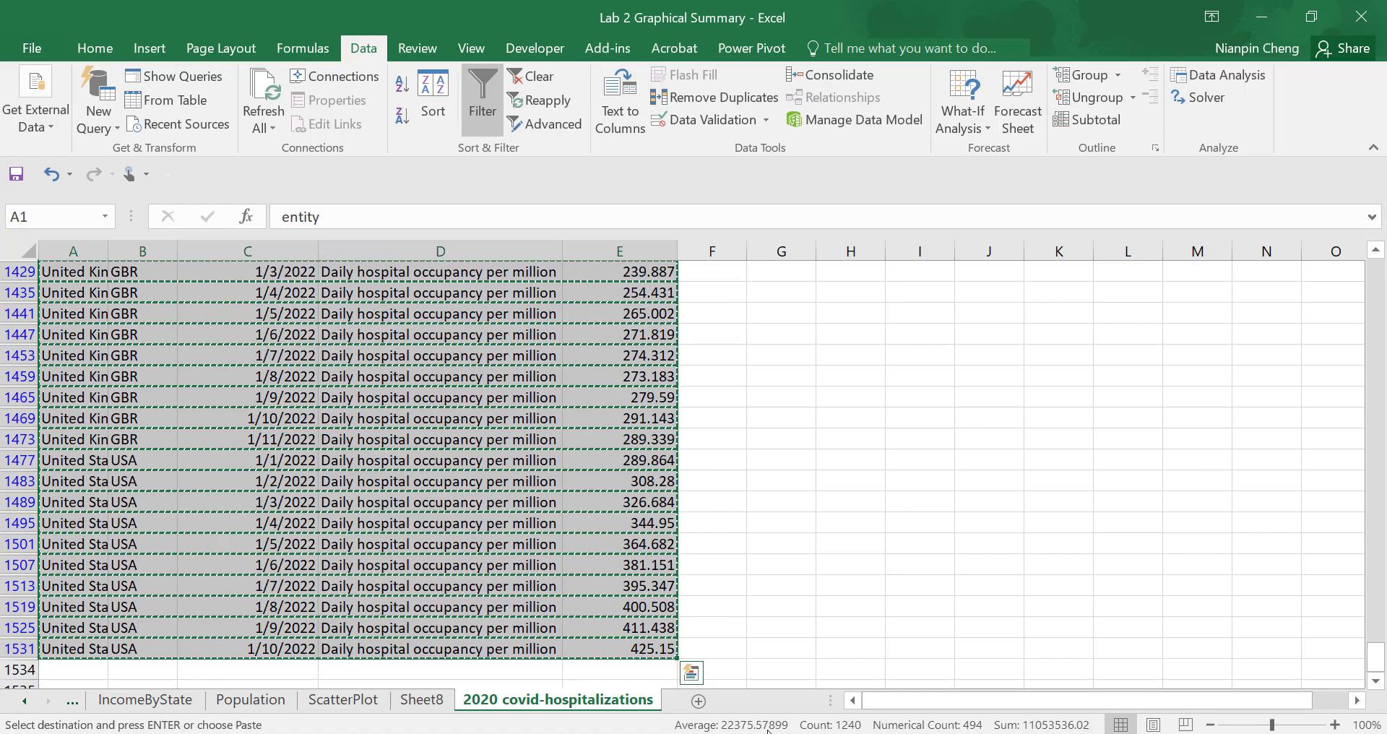
{"action": "left_click", "coordinate": [698, 701]}
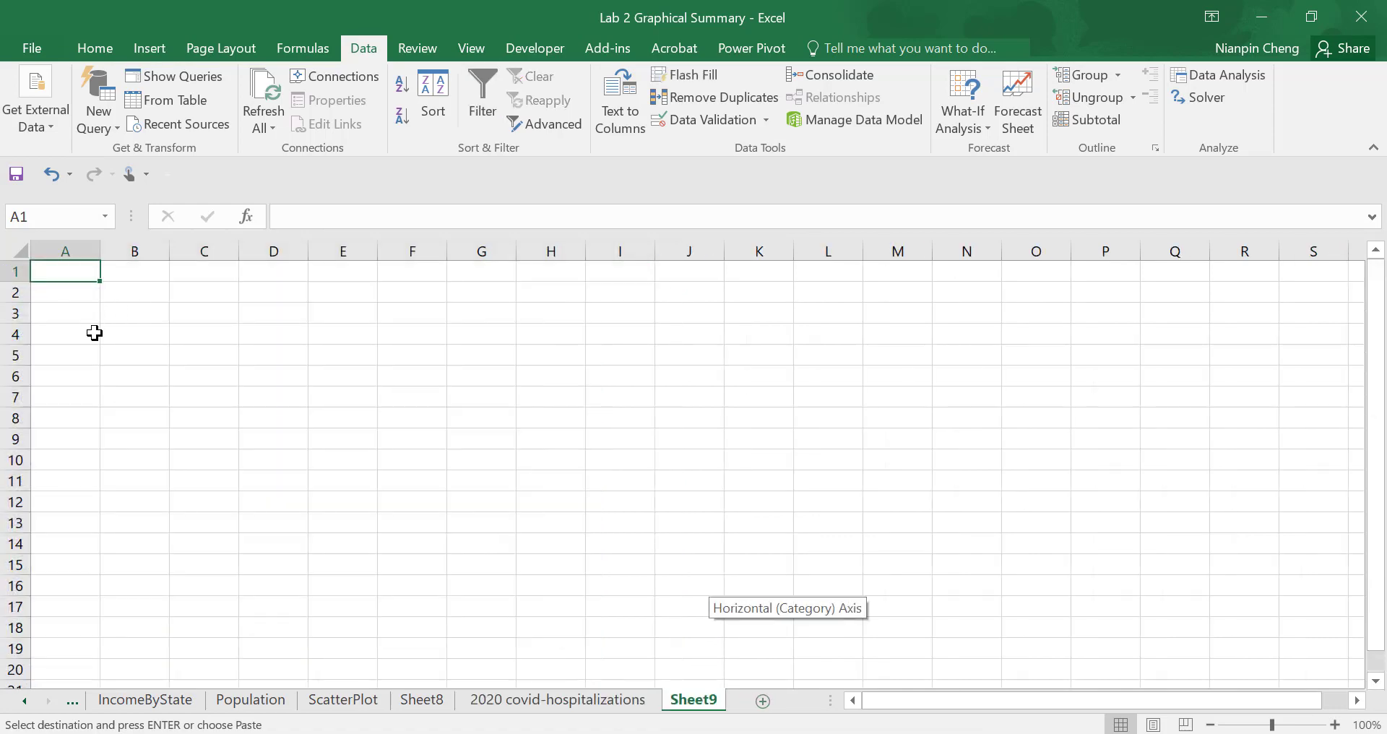
{"action": "key", "text": "ctrl+v"}
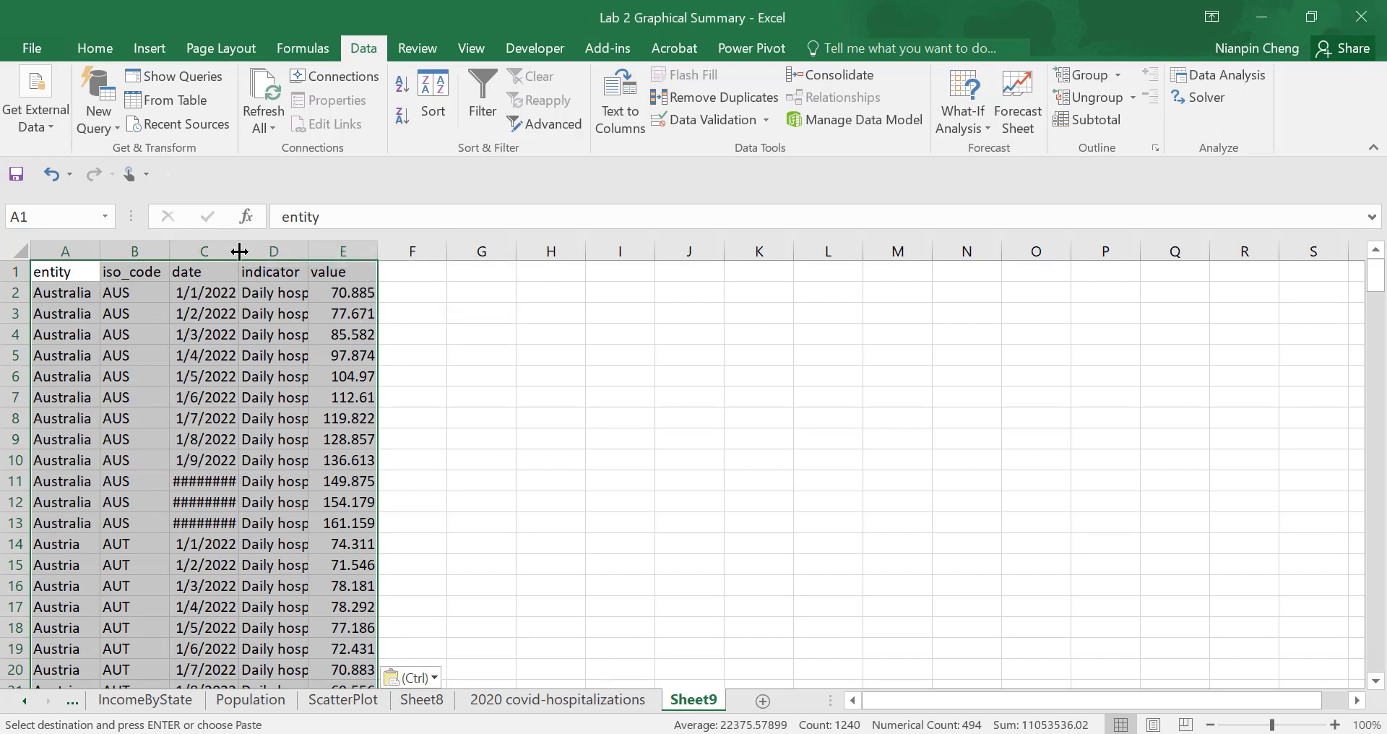
- Widen the date column and fit the indicator column to its full text on the new sheet
{"action": "left_click_drag", "start_coordinate": [238, 251], "coordinate": [282, 250]}
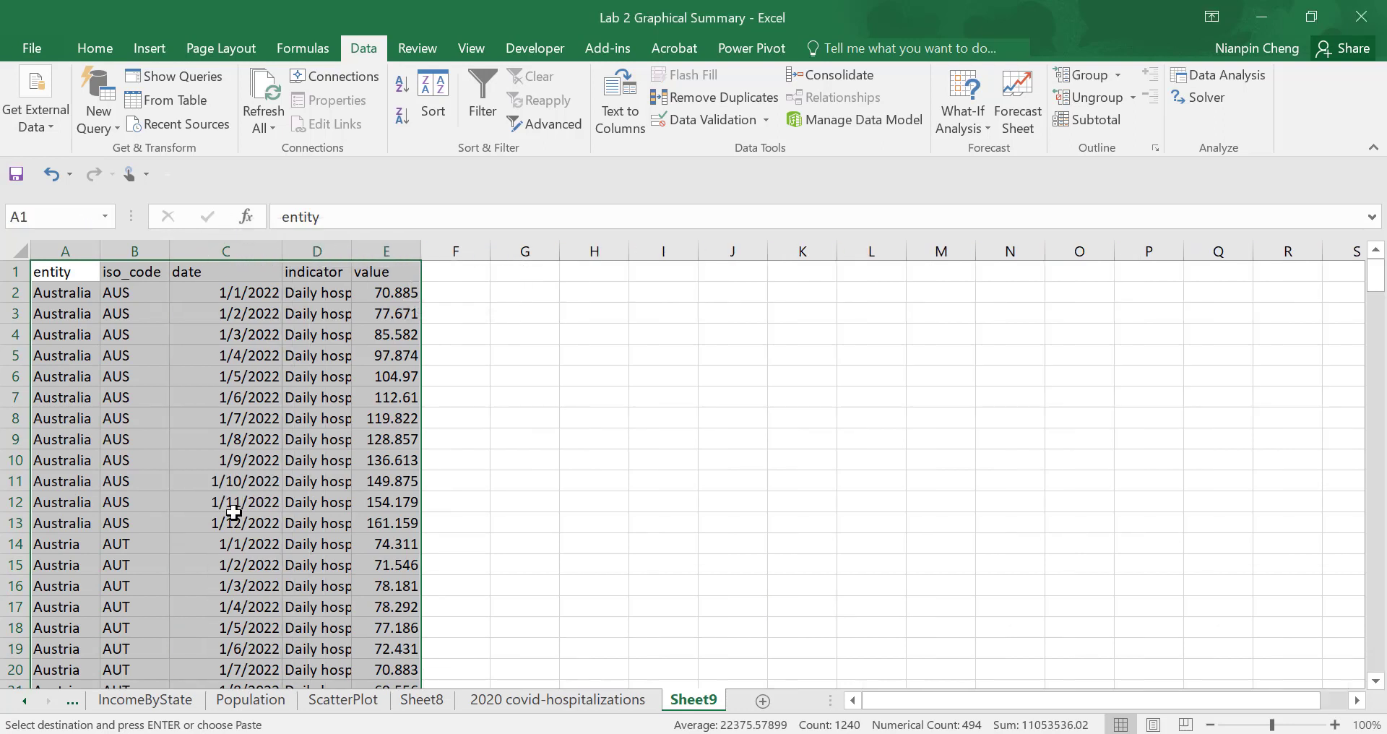
{"action": "left_click", "coordinate": [533, 527]}
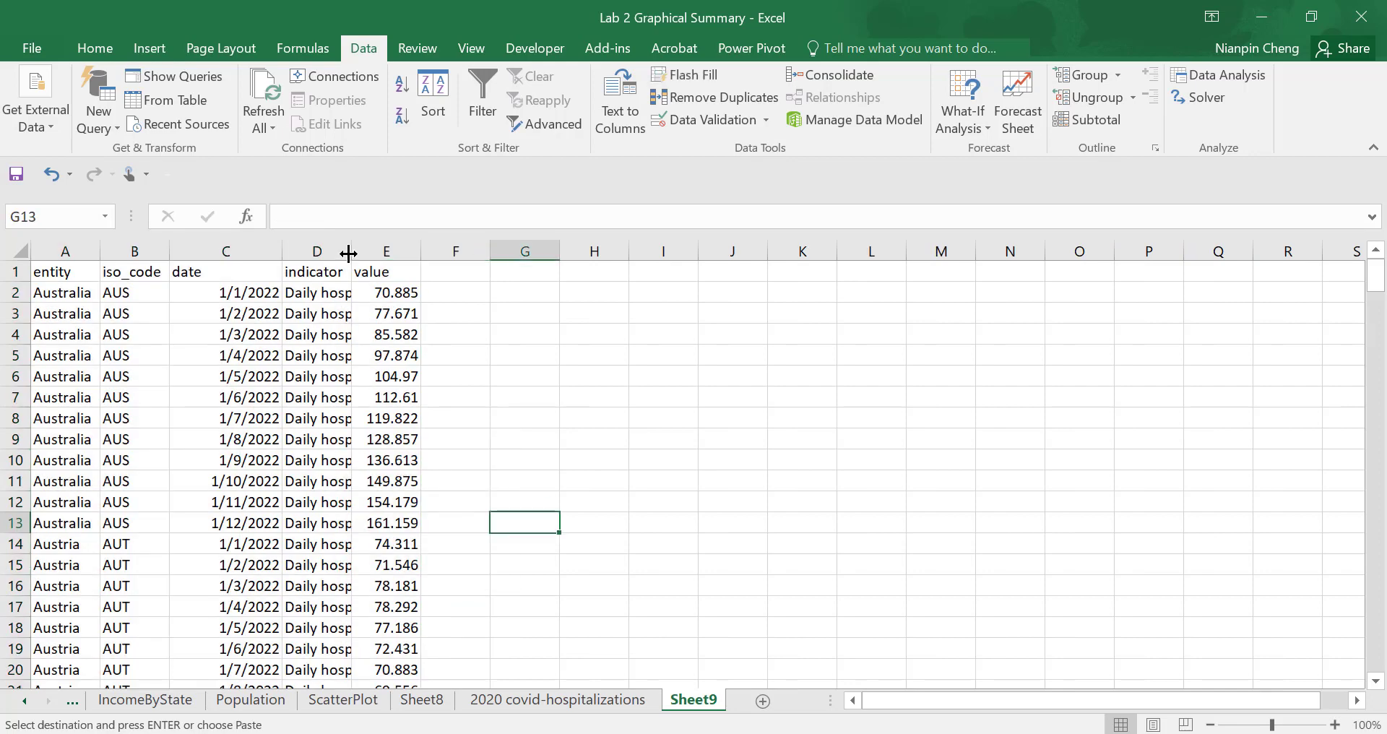
{"action": "left_click_drag", "start_coordinate": [348, 250], "coordinate": [466, 251]}
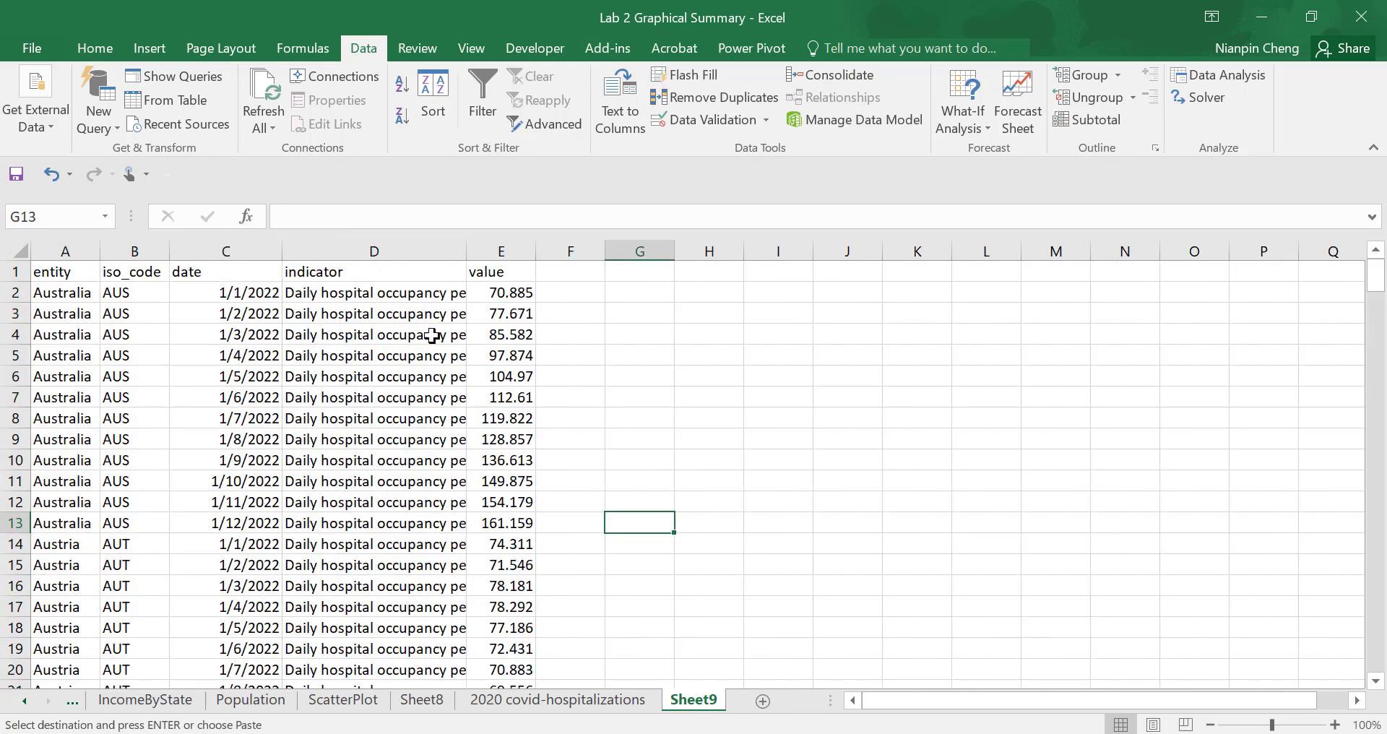
{"action": "double_click", "coordinate": [466, 250]}
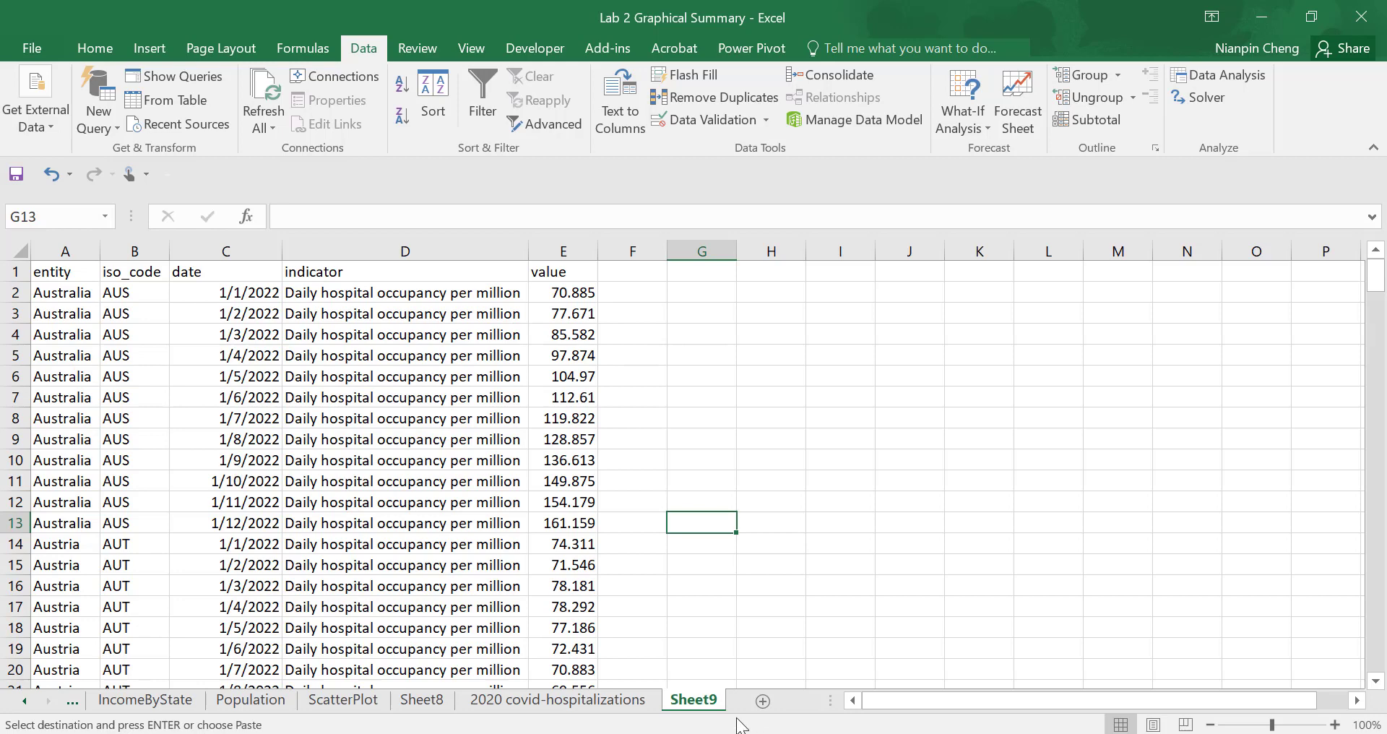
- Rename the new worksheet holding the copied data as "Hospital Occupancy per mil"
{"action": "right_click", "coordinate": [687, 705]}
{"action": "left_click", "coordinate": [741, 494]}
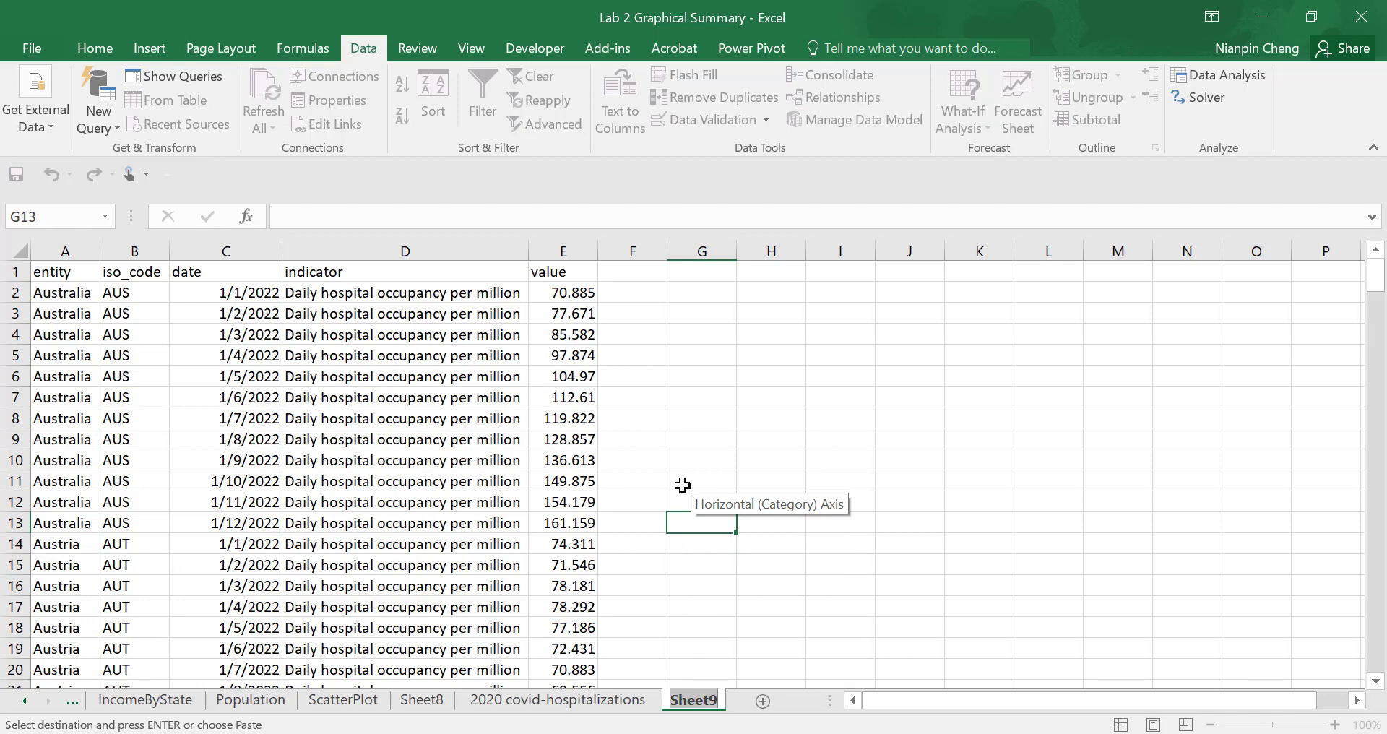
{"action": "type", "text": "Hos"}
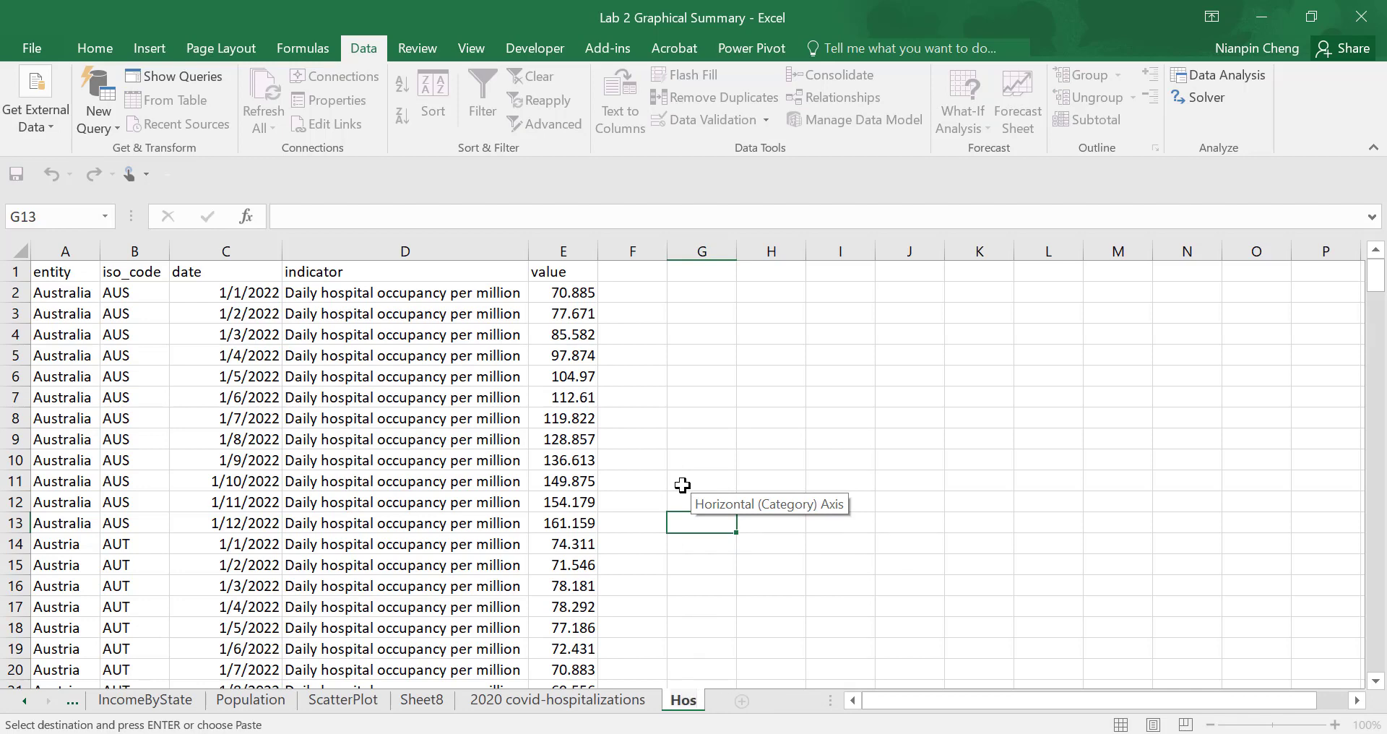
{"action": "type", "text": "pital Occ"}
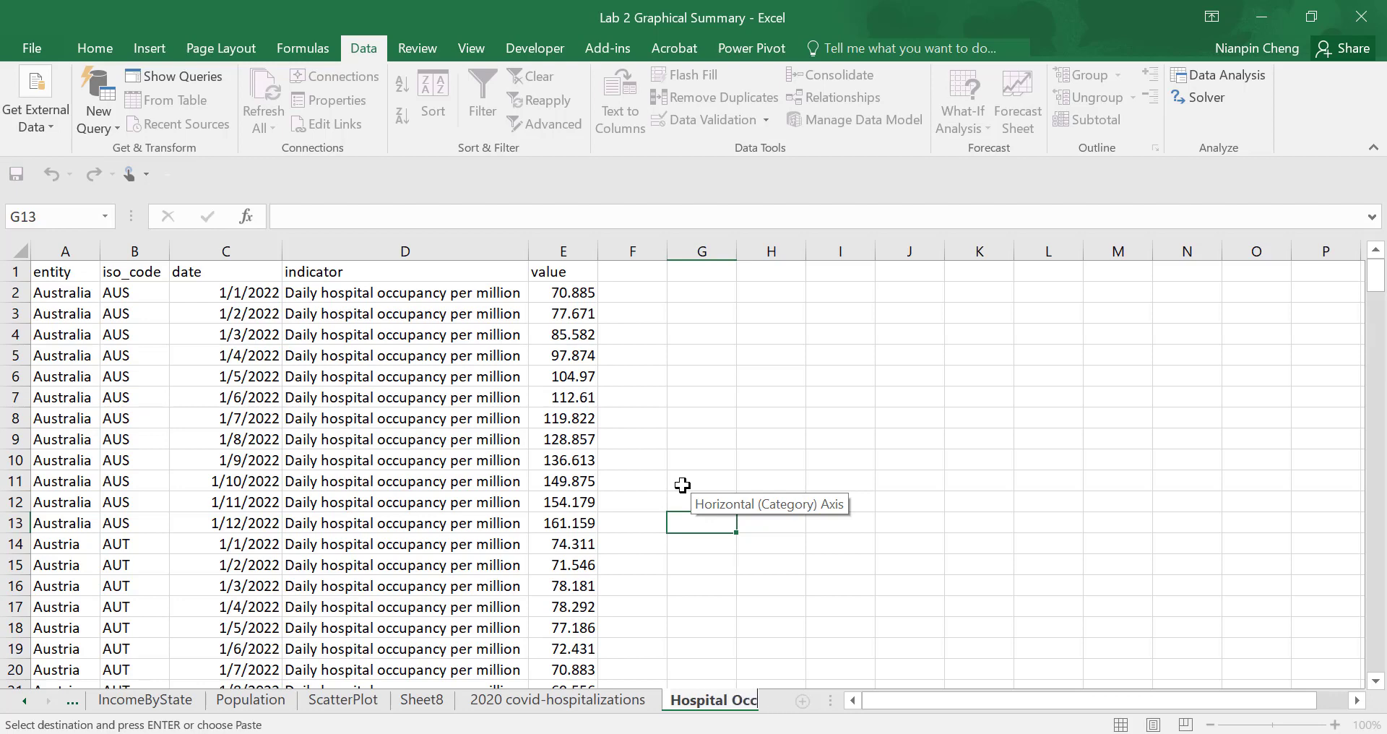
{"action": "type", "text": "up"}
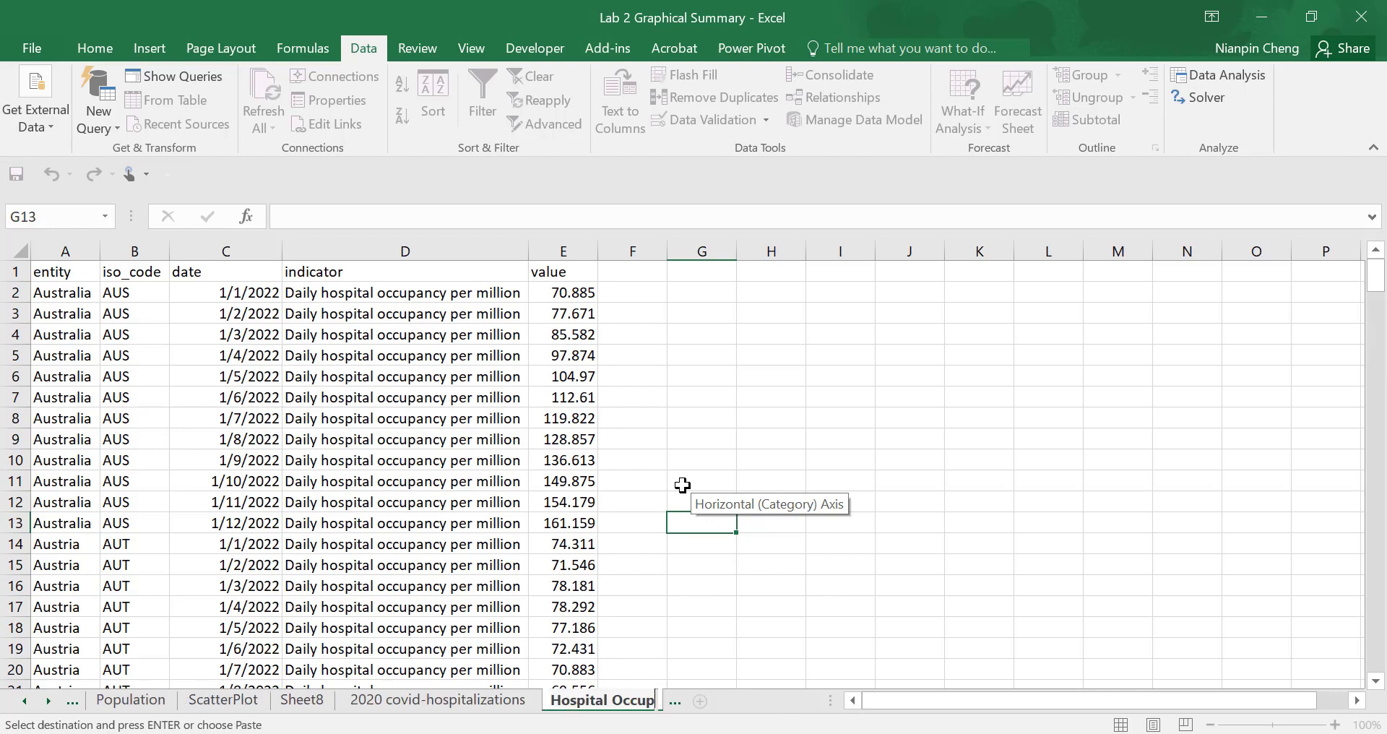
{"action": "type", "text": "ancy"}
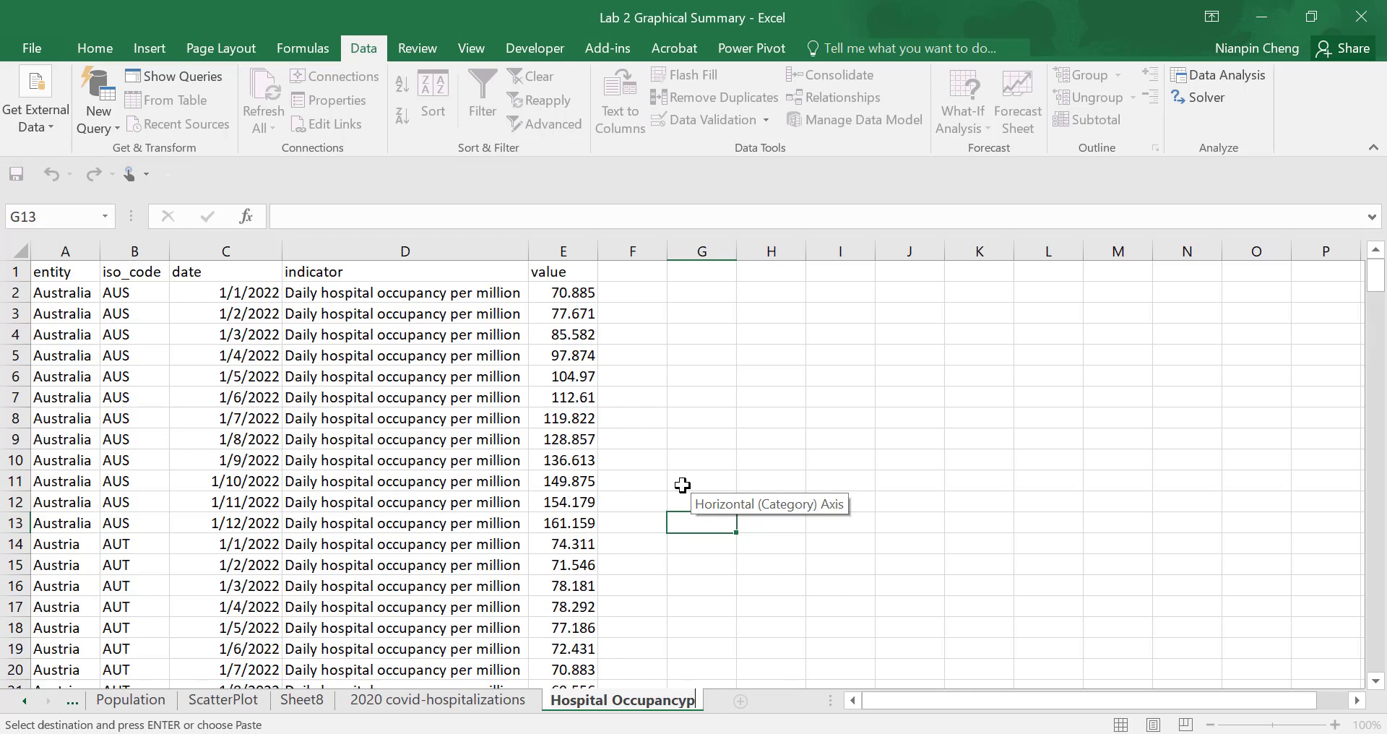
{"action": "type", "text": " per mil"}
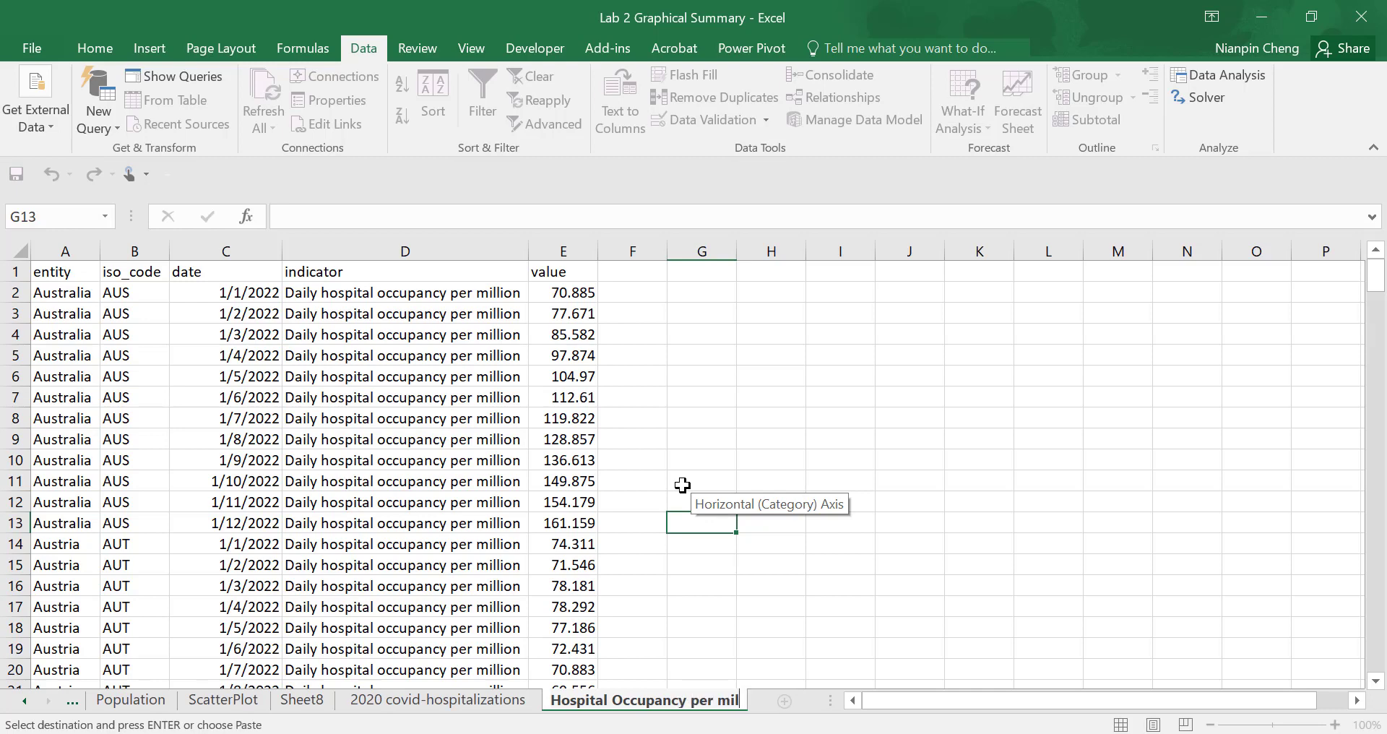
{"action": "left_click", "coordinate": [712, 605]}
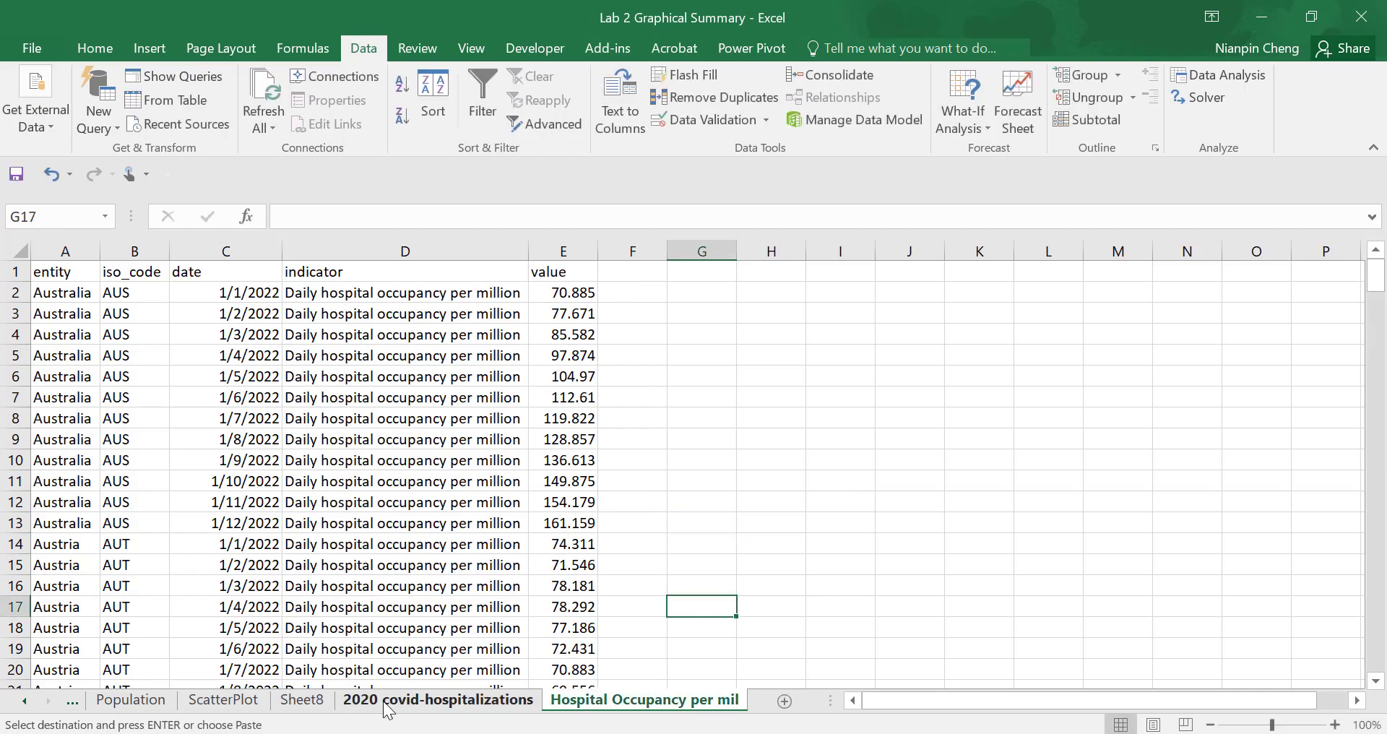
- Remove the filter from the data on the 2020 covid-hospitalizations sheet and return to its first rows
{"action": "left_click", "coordinate": [388, 705]}
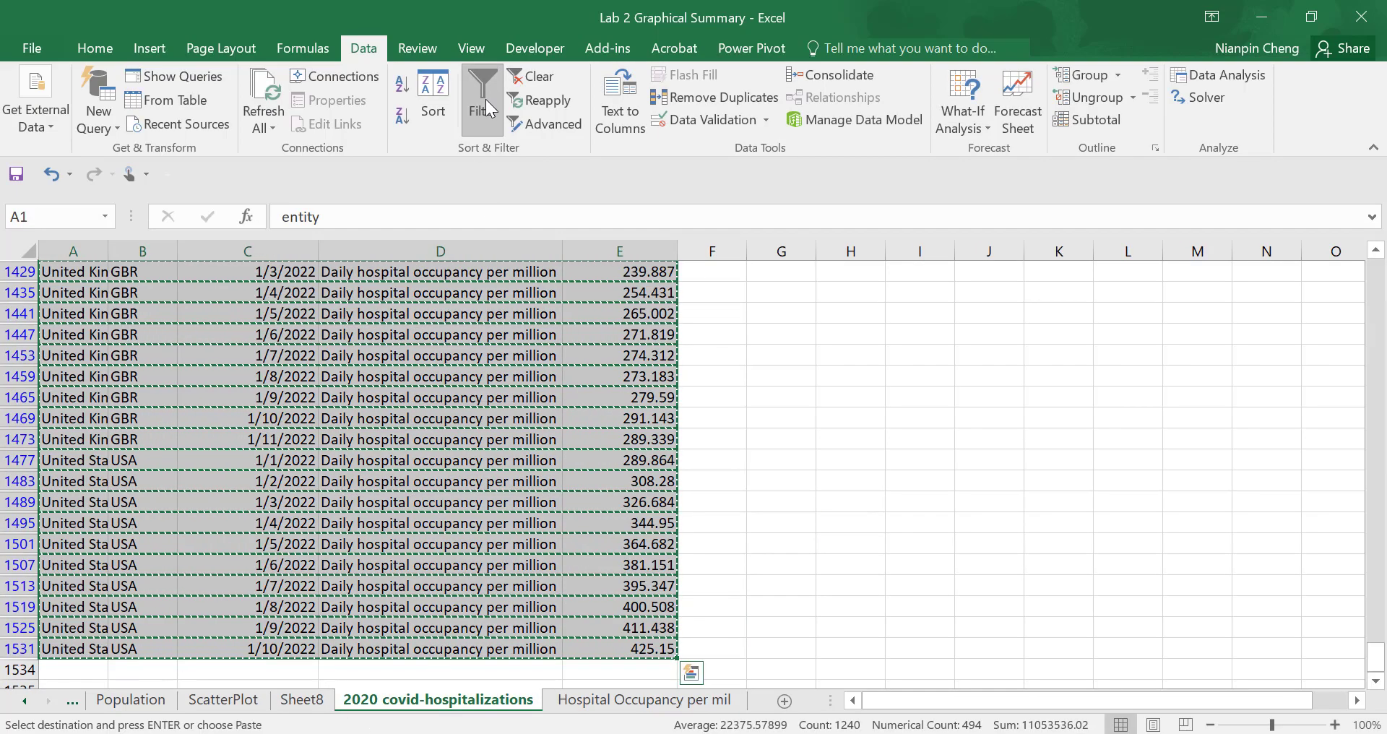
{"action": "key", "text": "Escape"}
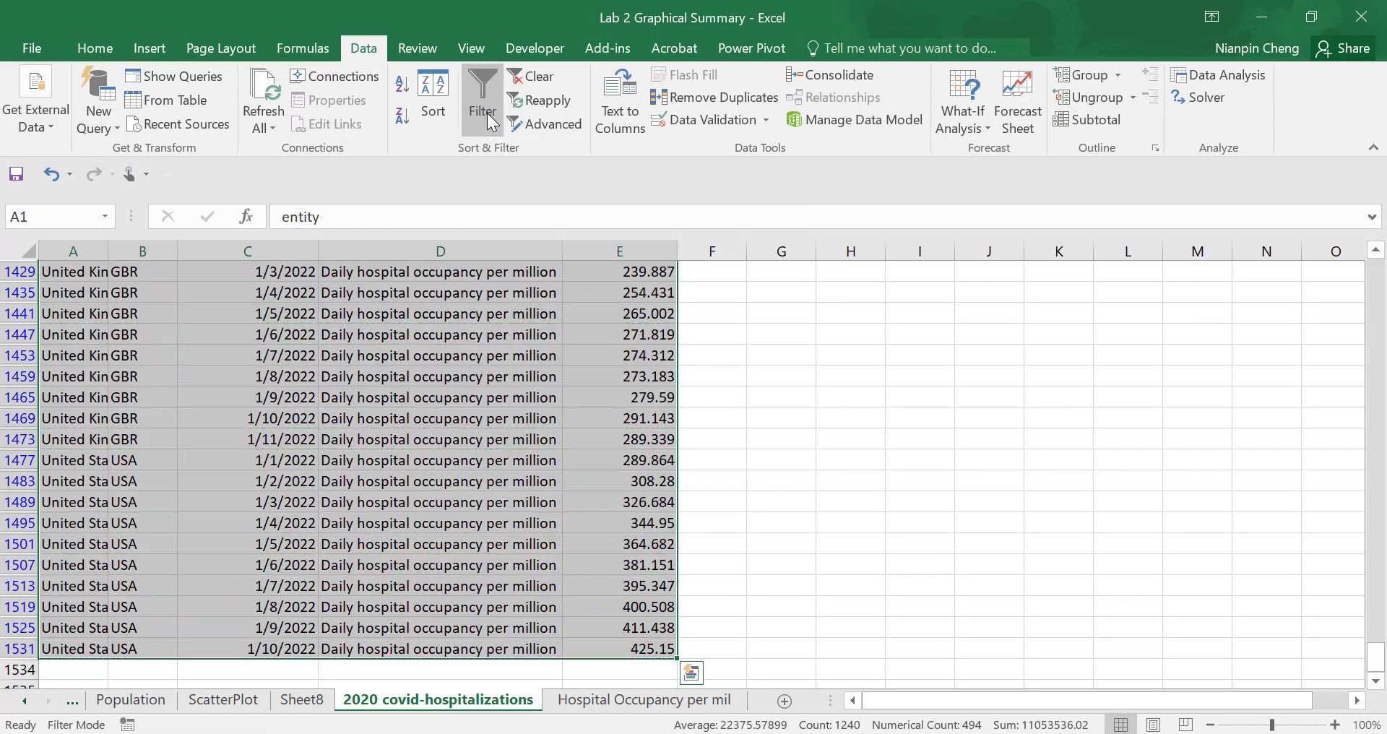
{"action": "left_click", "coordinate": [487, 112]}
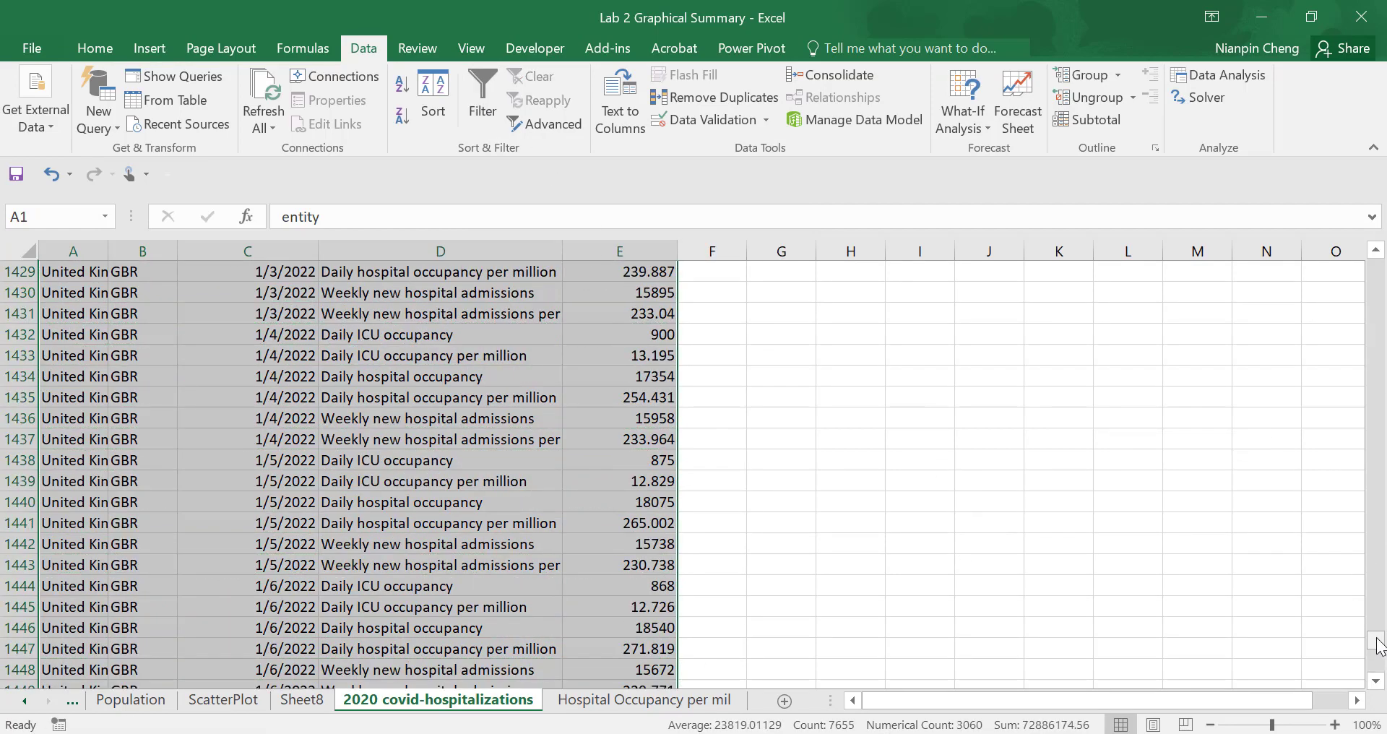
{"action": "left_click_drag", "start_coordinate": [1376, 642], "coordinate": [1376, 265]}
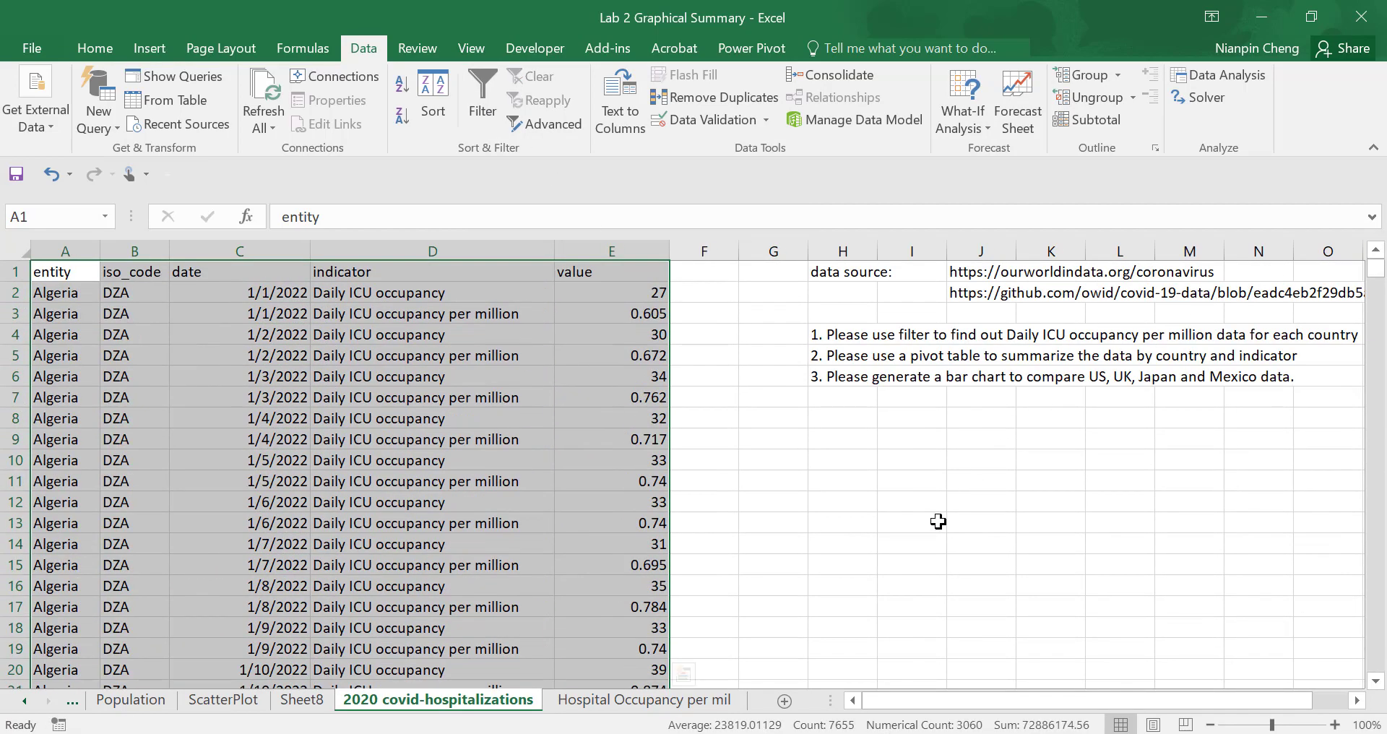
{"action": "left_click", "coordinate": [938, 521]}
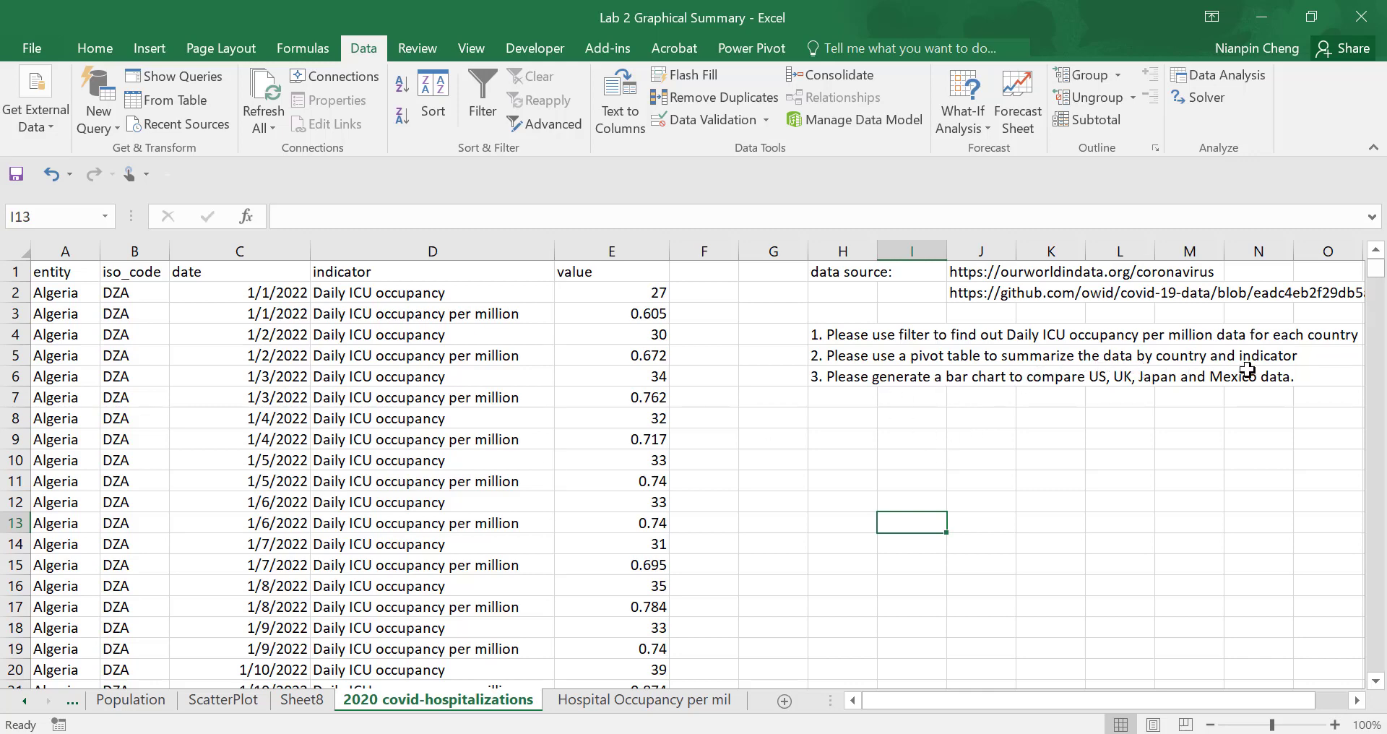
{"action": "left_click", "coordinate": [400, 251]}
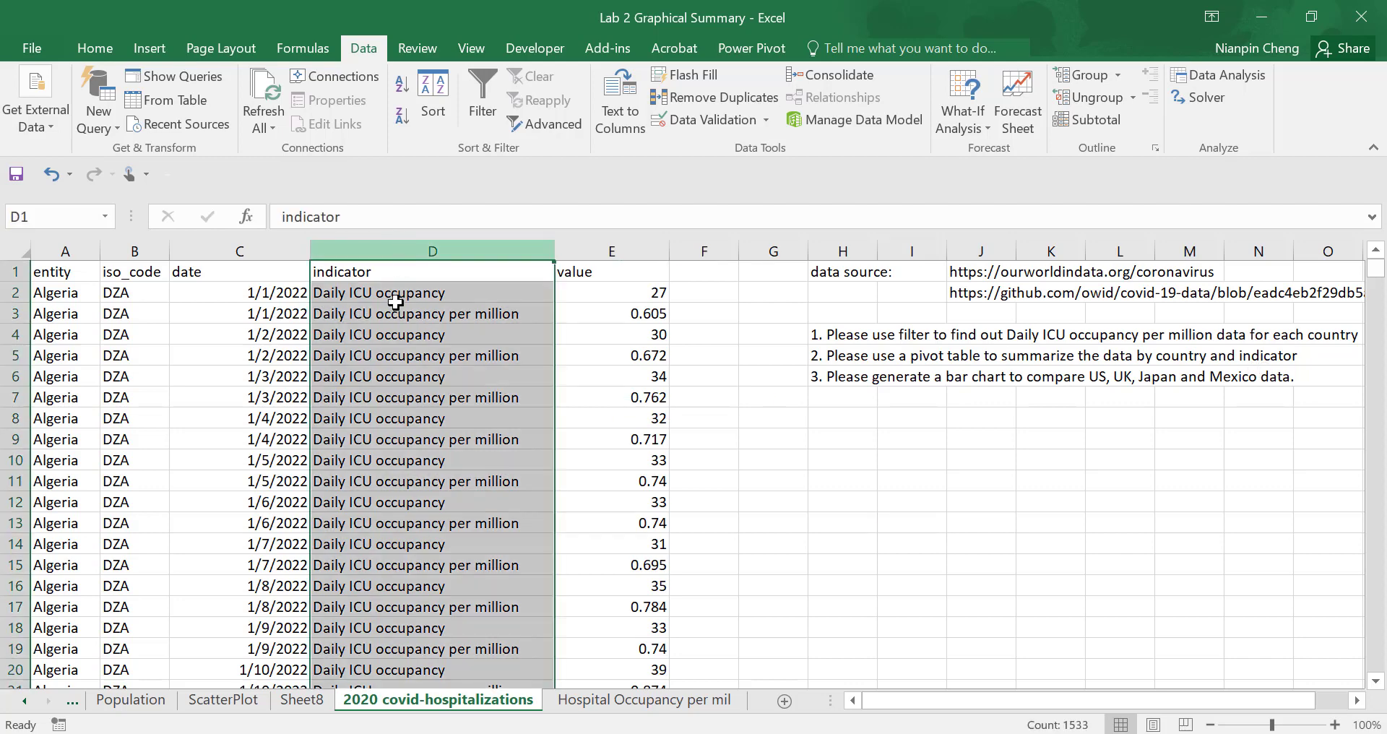
{"action": "left_click", "coordinate": [397, 333]}
{"action": "left_click", "coordinate": [430, 482]}
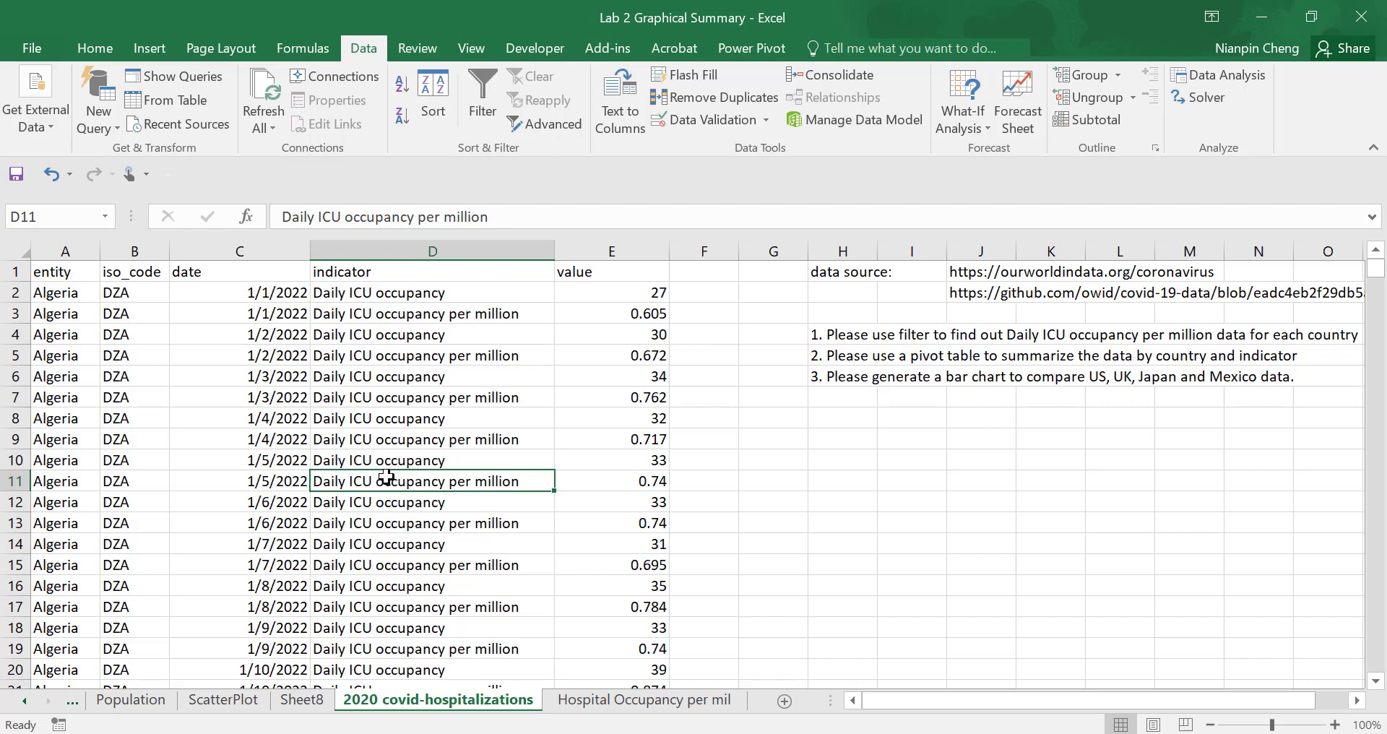
- Create a pivot table on a new worksheet from the full data range A1:E1533 of the 2020 covid-hospitalizations sheet
{"action": "left_click_drag", "start_coordinate": [74, 271], "coordinate": [604, 271]}
{"action": "key", "text": "ctrl+shift+Down"}
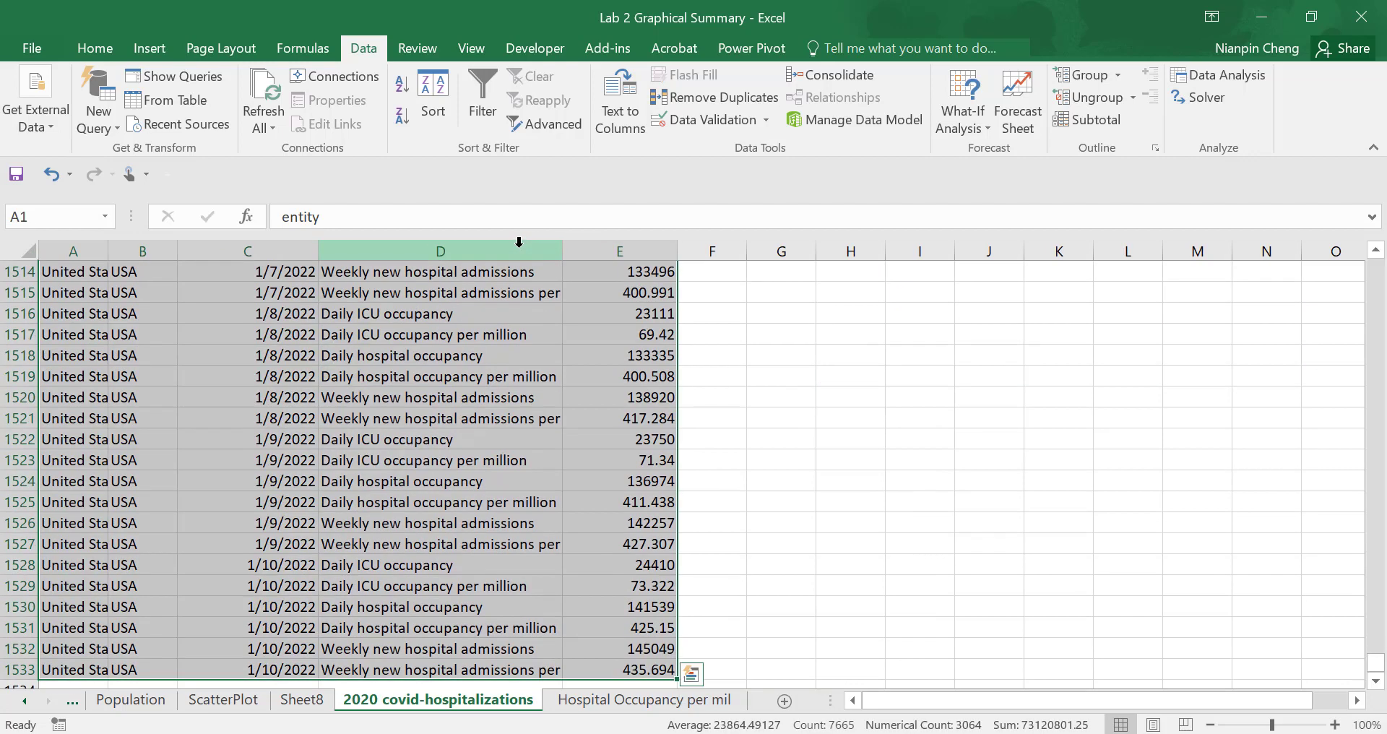
{"action": "scroll", "coordinate": [448, 443], "scroll_direction": "down", "scroll_amount": 1}
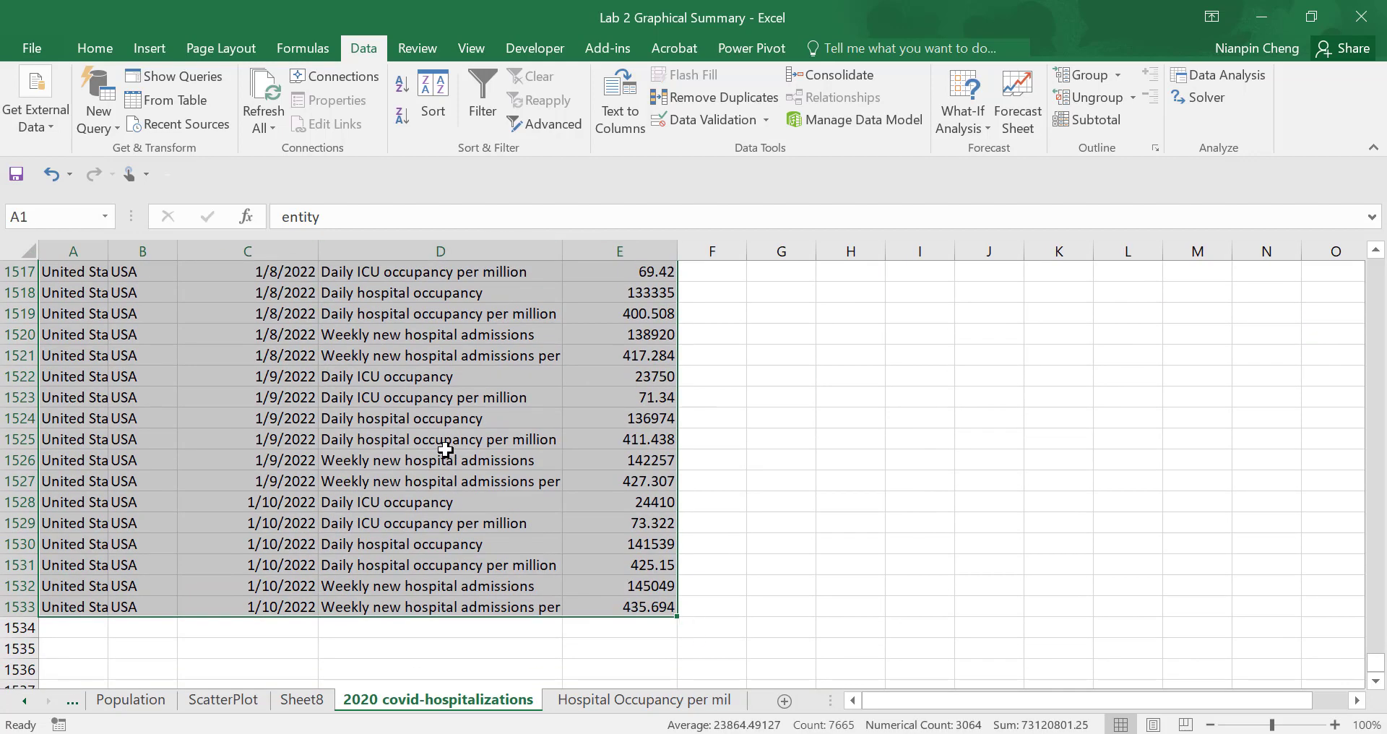
{"action": "scroll", "coordinate": [448, 443], "scroll_direction": "up", "scroll_amount": 3}
{"action": "left_click", "coordinate": [149, 48]}
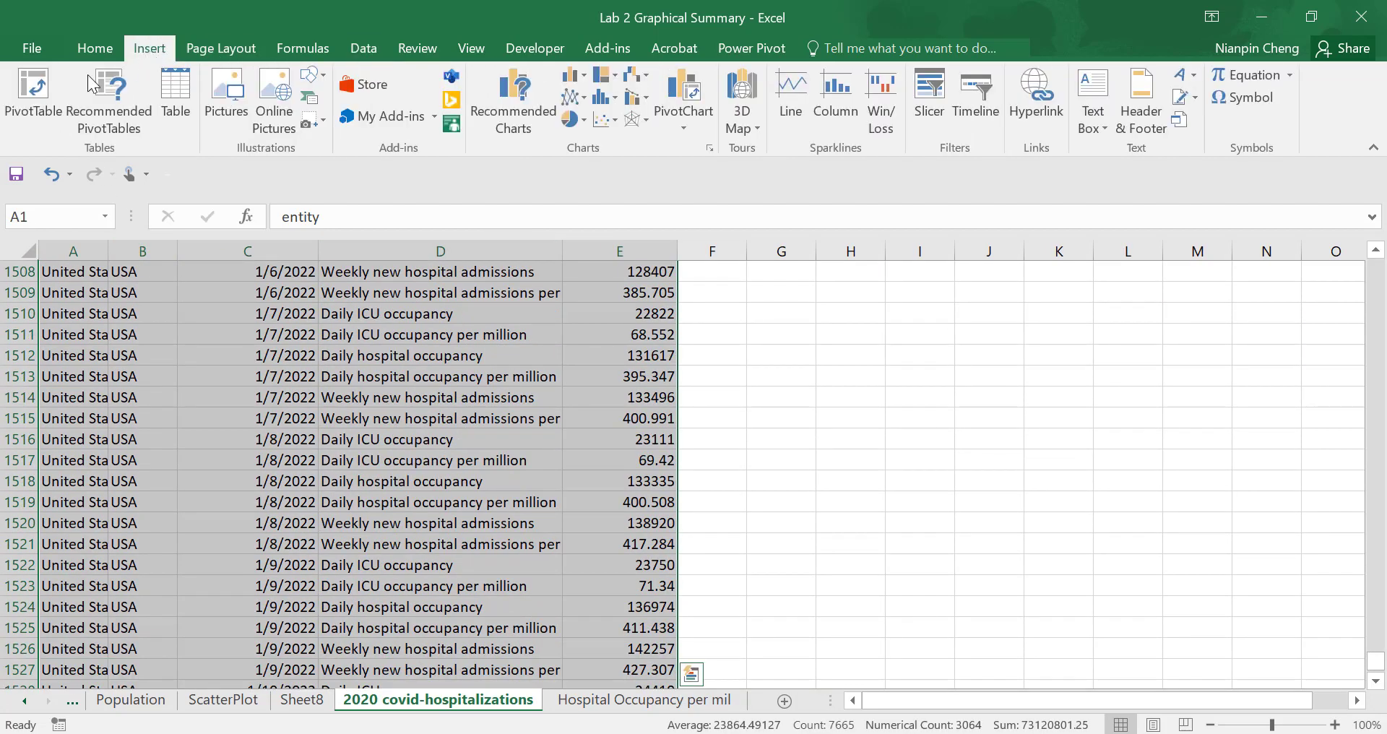
{"action": "left_click", "coordinate": [36, 102]}
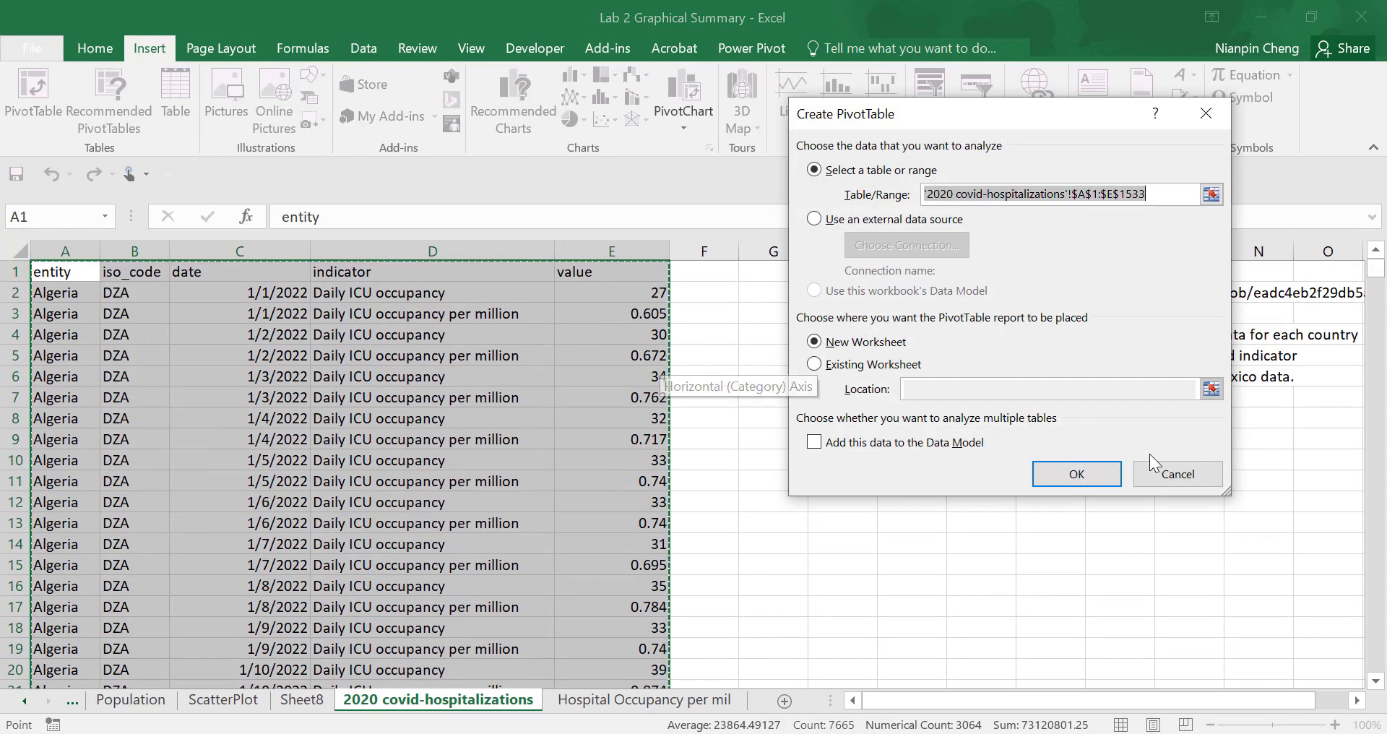
{"action": "left_click", "coordinate": [1077, 475]}
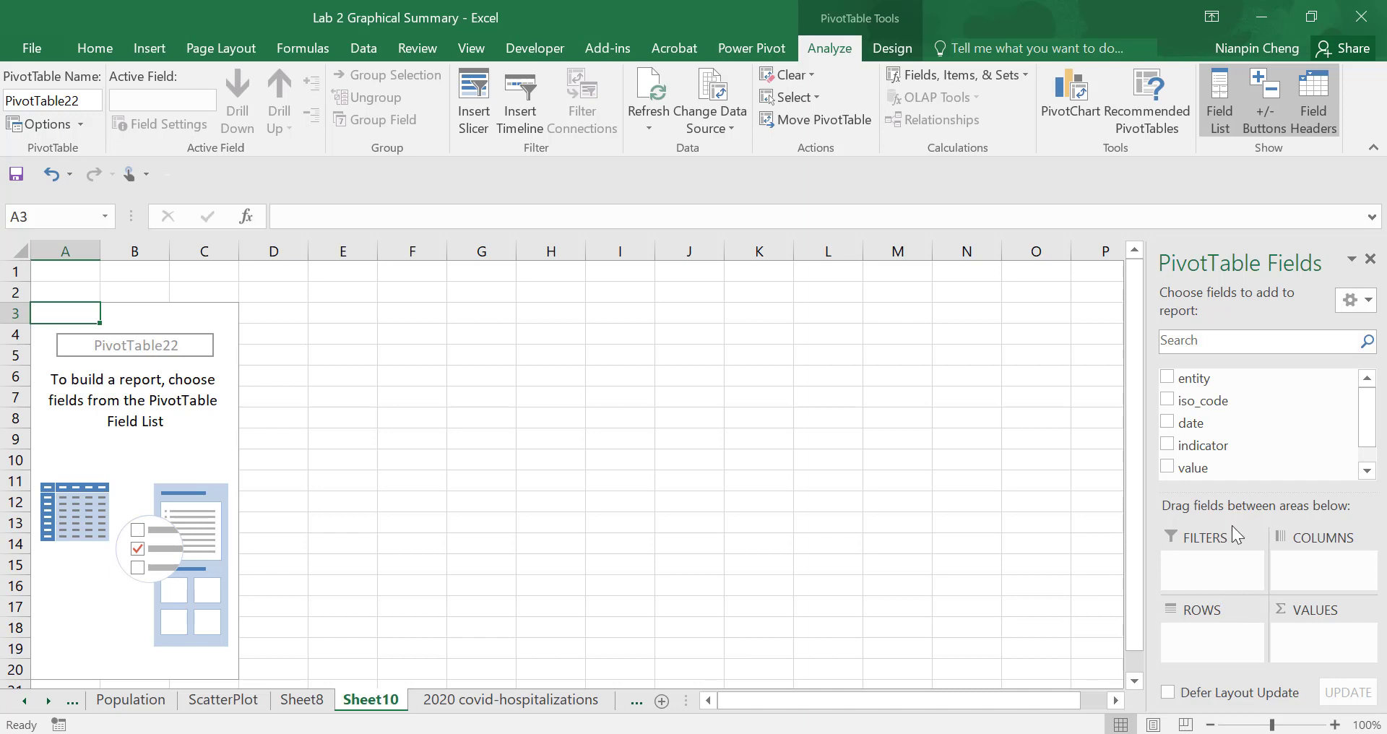
- Lay out the pivot table with entity and indicator as filters, date as rows and the sum of value as values
{"action": "left_click_drag", "start_coordinate": [1214, 382], "coordinate": [1213, 562]}
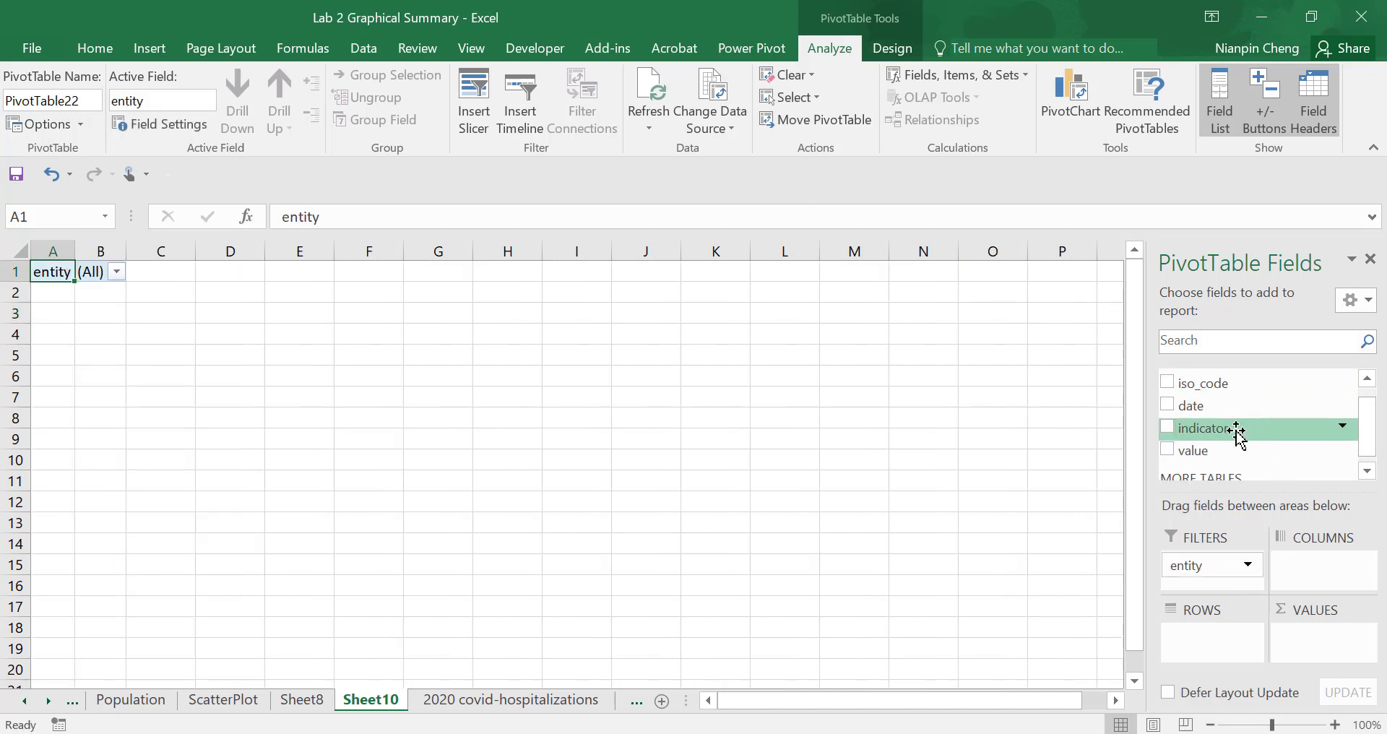
{"action": "left_click_drag", "start_coordinate": [1238, 429], "coordinate": [1213, 582]}
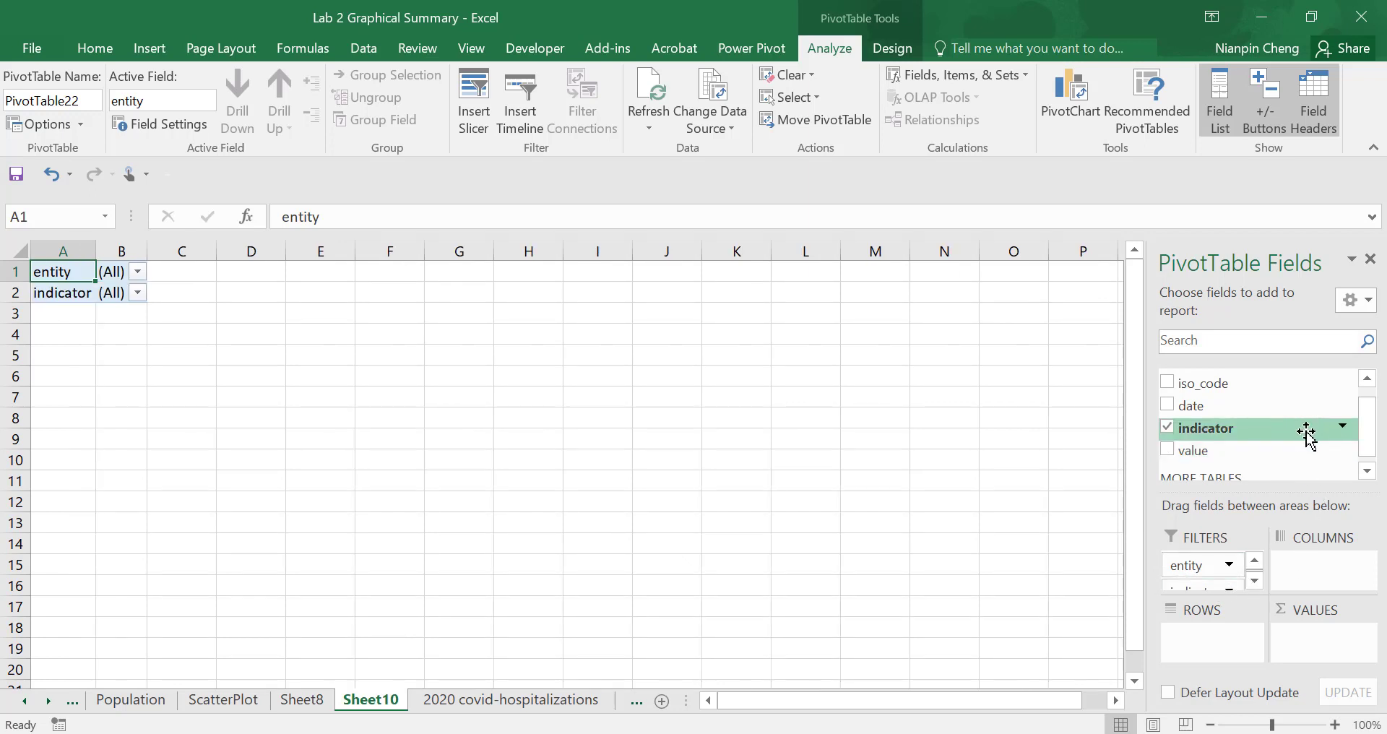
{"action": "left_click_drag", "start_coordinate": [1188, 402], "coordinate": [1196, 645]}
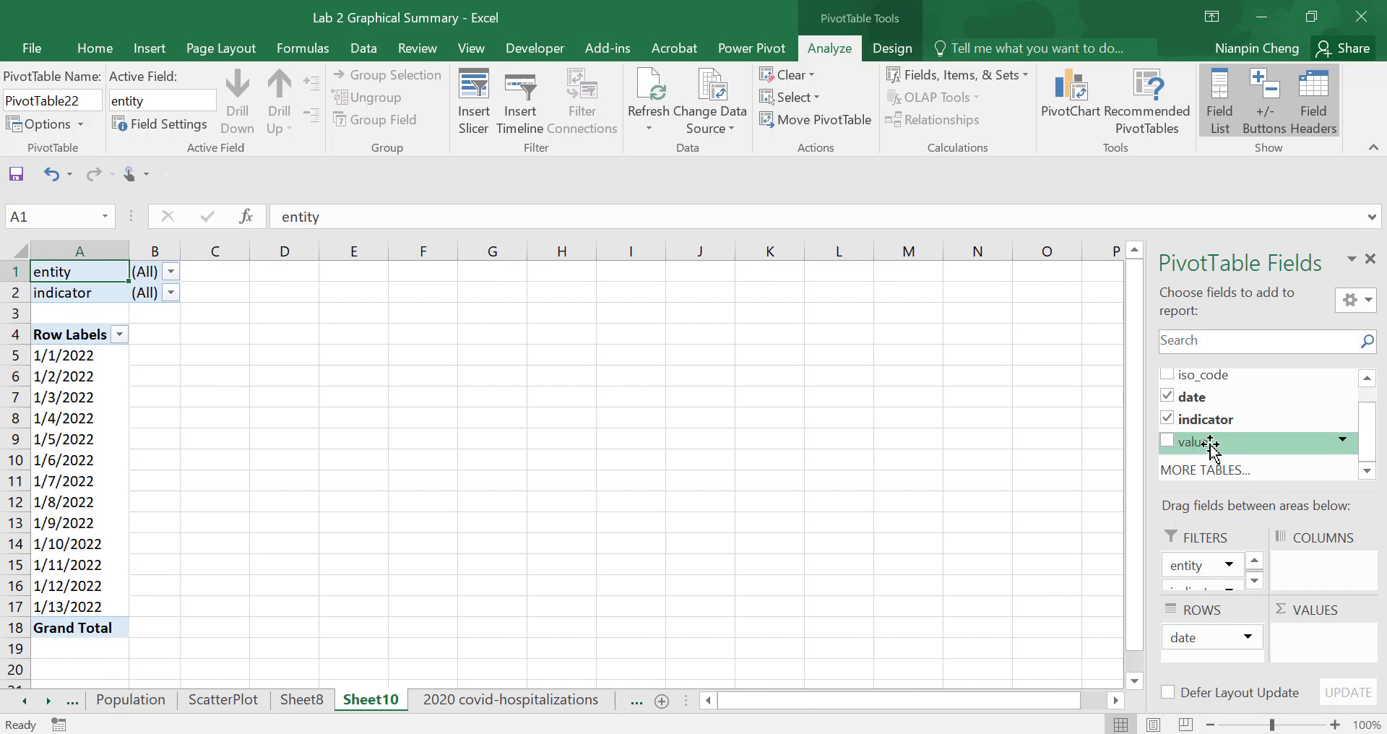
{"action": "left_click_drag", "start_coordinate": [1210, 449], "coordinate": [1298, 641]}
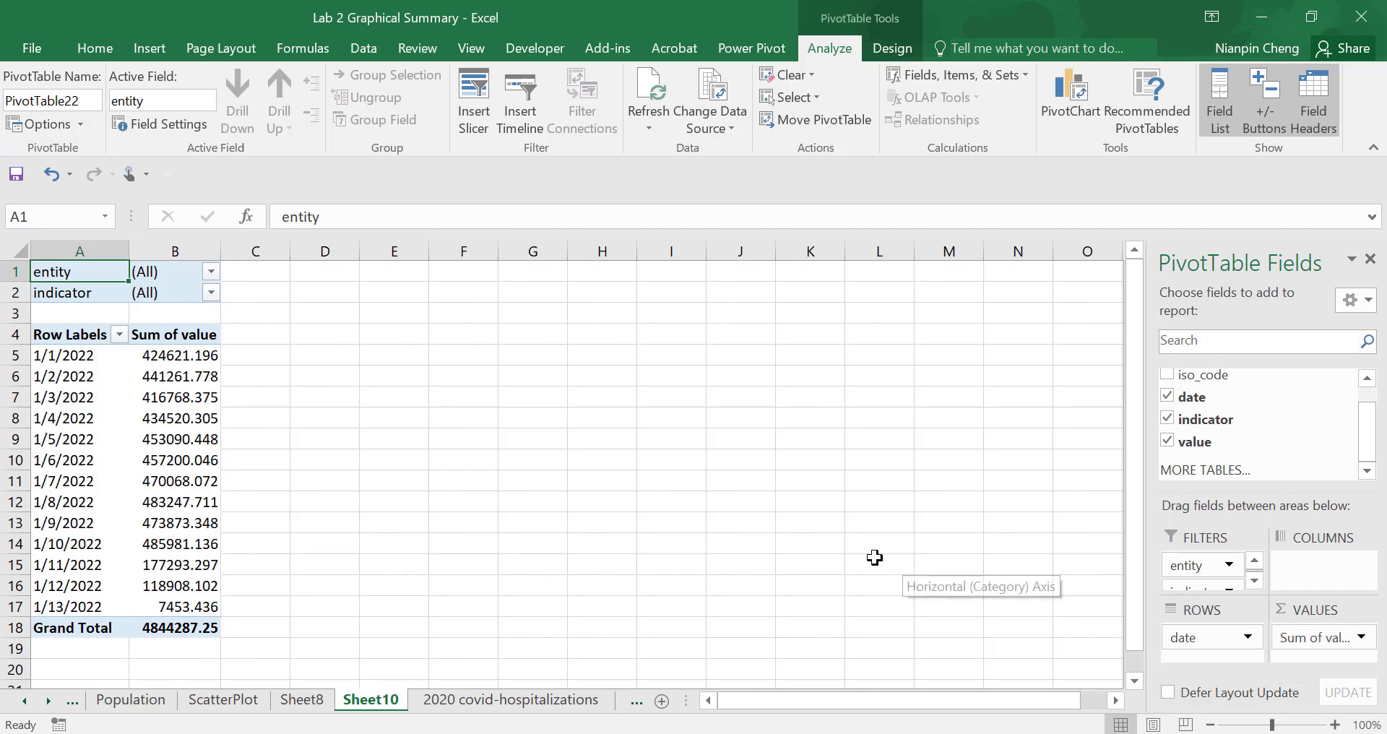
- Compare the pivot table's summed values with the indicator entries on the 2020 covid-hospitalizations and Hospital Occupancy per mil sheets
{"action": "left_click", "coordinate": [446, 497]}
{"action": "left_click", "coordinate": [172, 355]}
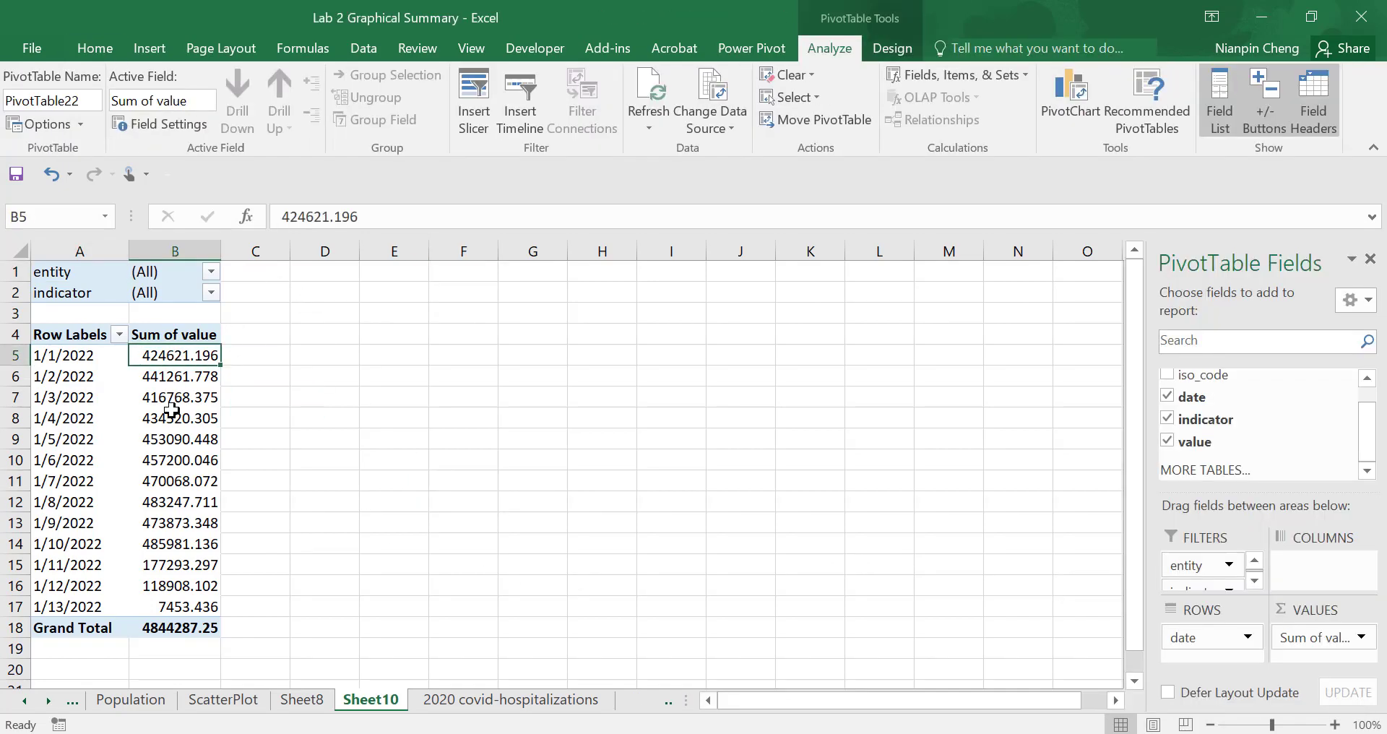
{"action": "left_click", "coordinate": [177, 458]}
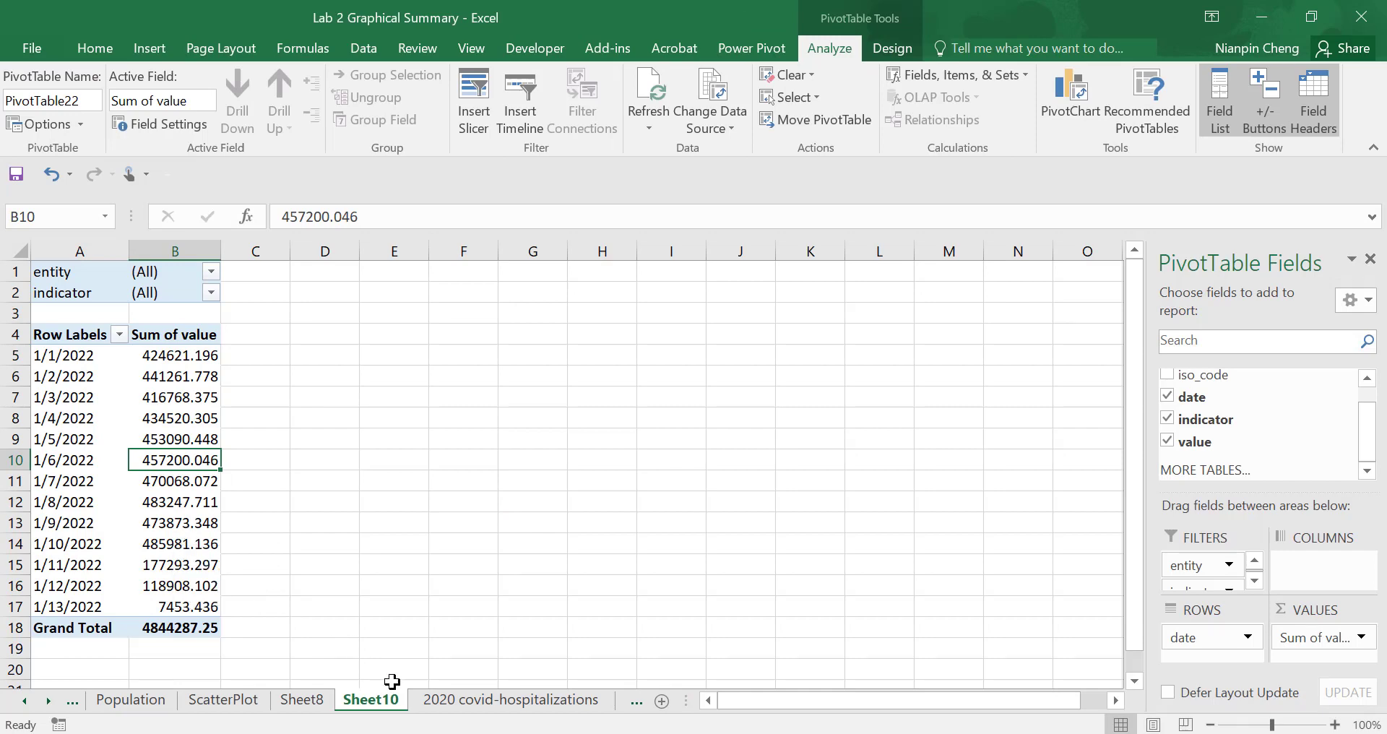
{"action": "left_click", "coordinate": [465, 699]}
{"action": "left_click", "coordinate": [426, 383]}
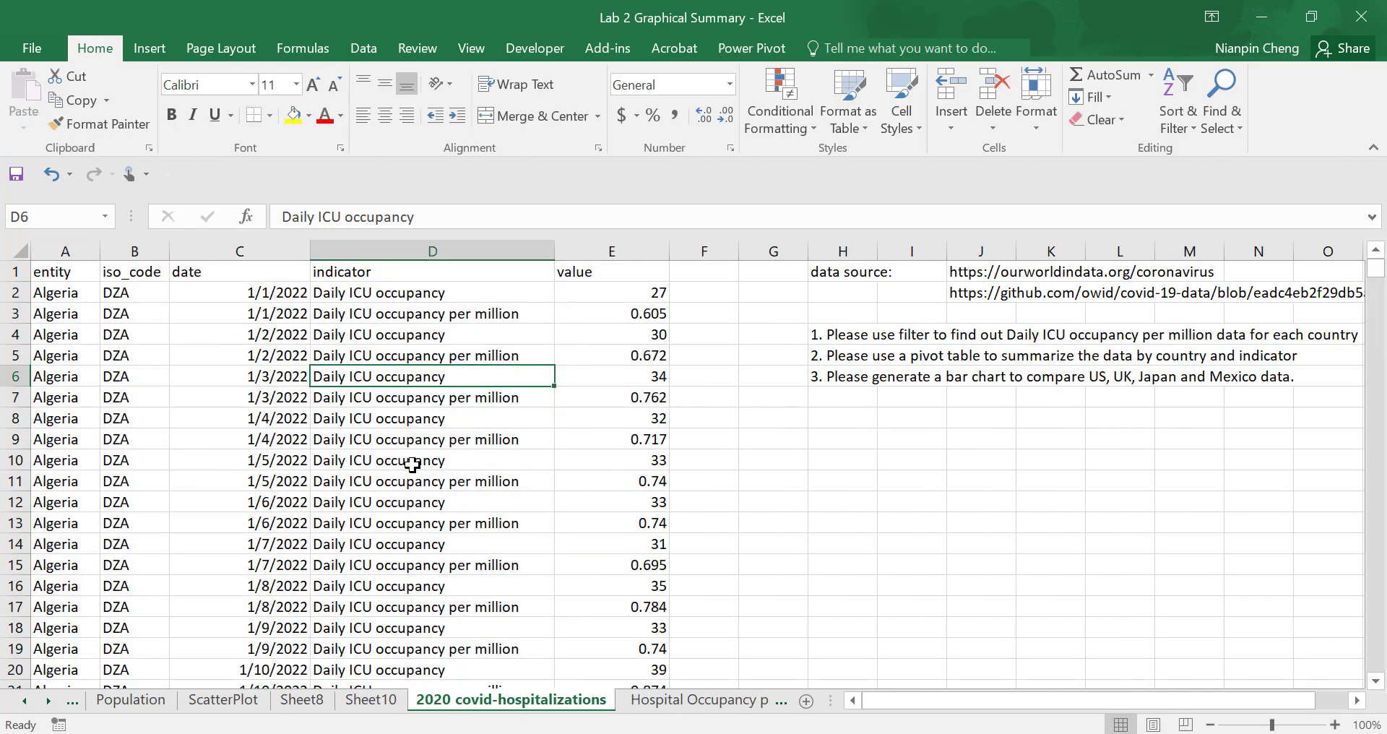
{"action": "left_click", "coordinate": [412, 460]}
{"action": "left_click", "coordinate": [694, 699]}
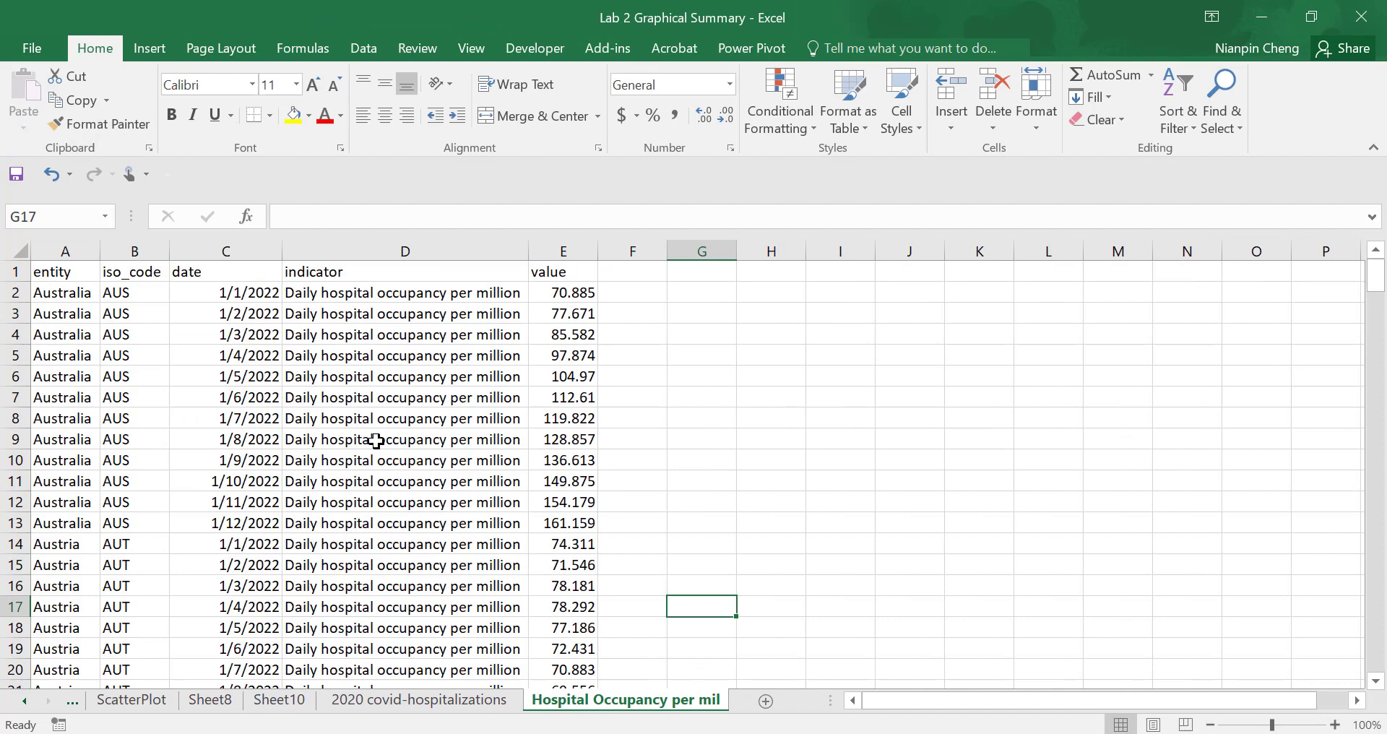
{"action": "left_click", "coordinate": [280, 699]}
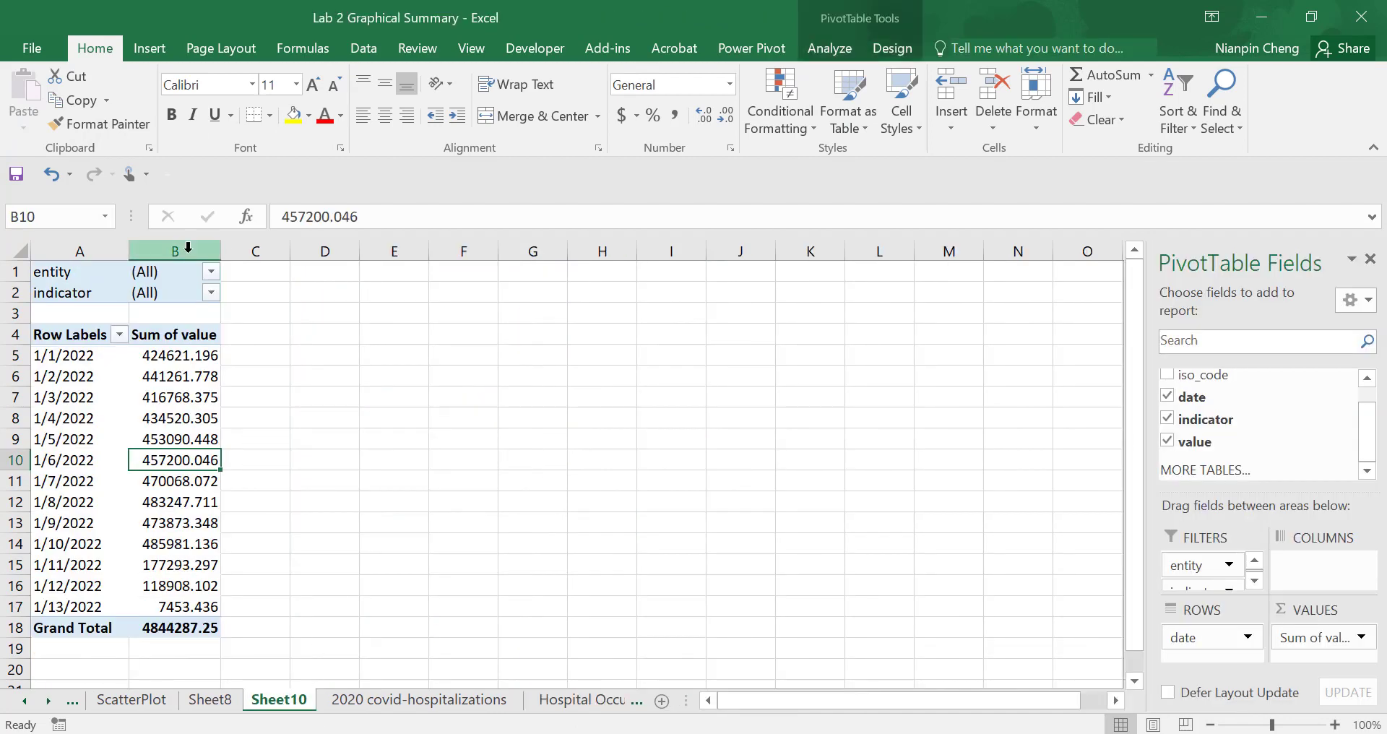
- Filter the pivot table to the indicator "Daily hospital occupancy per million"
{"action": "left_click", "coordinate": [215, 274]}
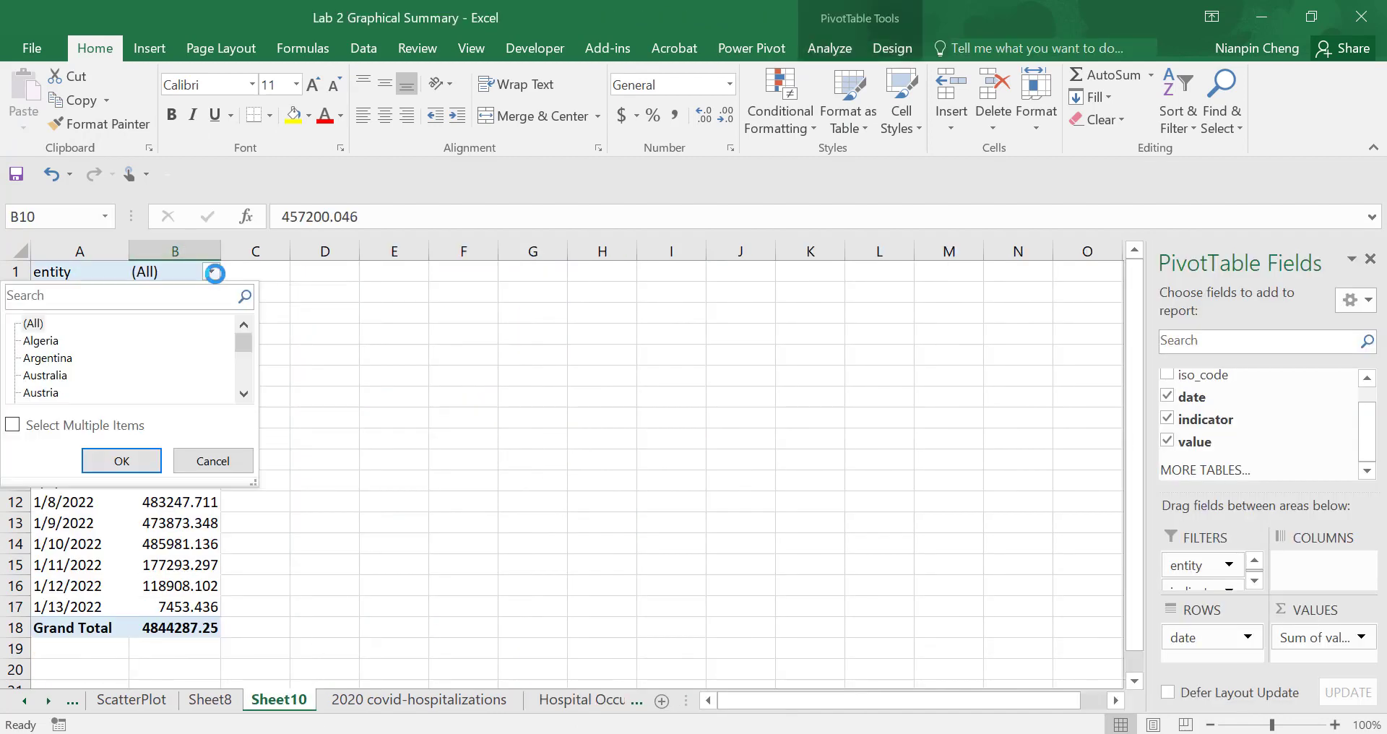
{"action": "left_click", "coordinate": [305, 288]}
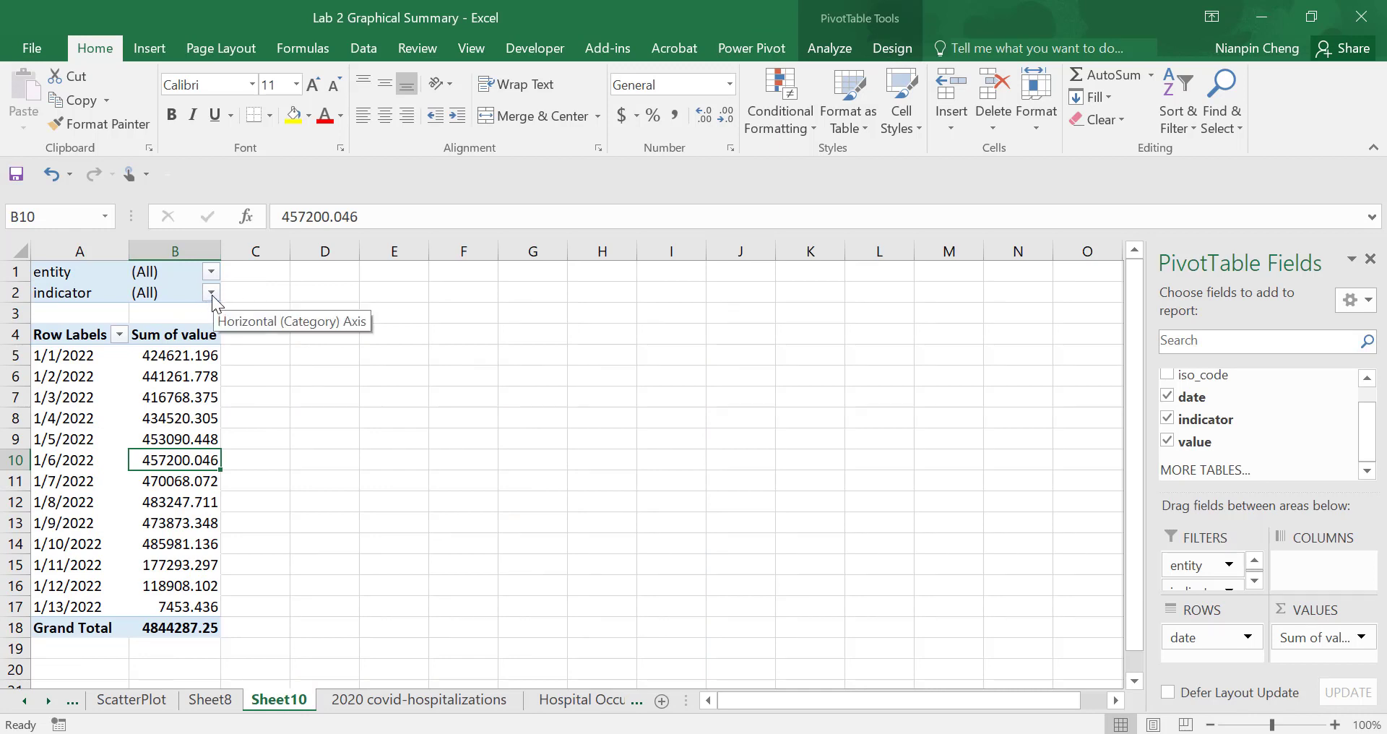
{"action": "left_click", "coordinate": [211, 294]}
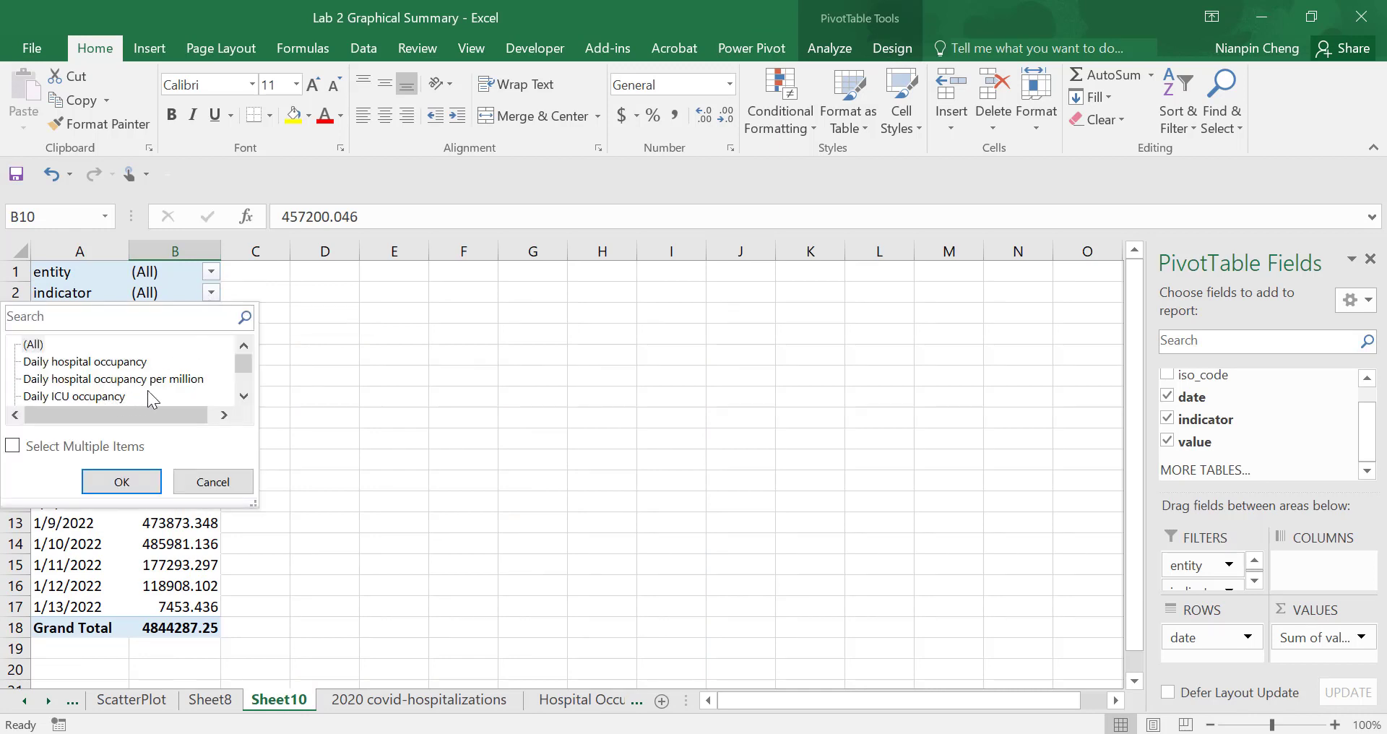
{"action": "left_click", "coordinate": [194, 381]}
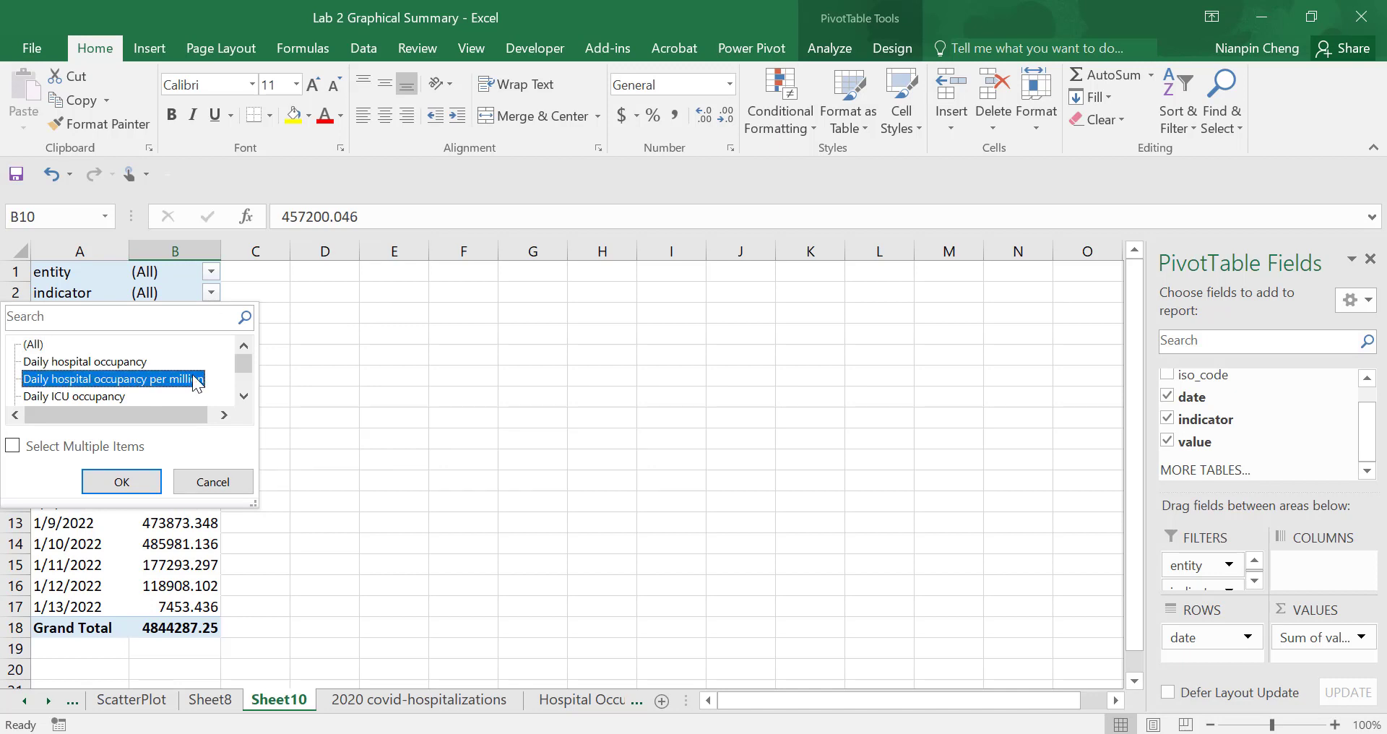
{"action": "left_click", "coordinate": [115, 481]}
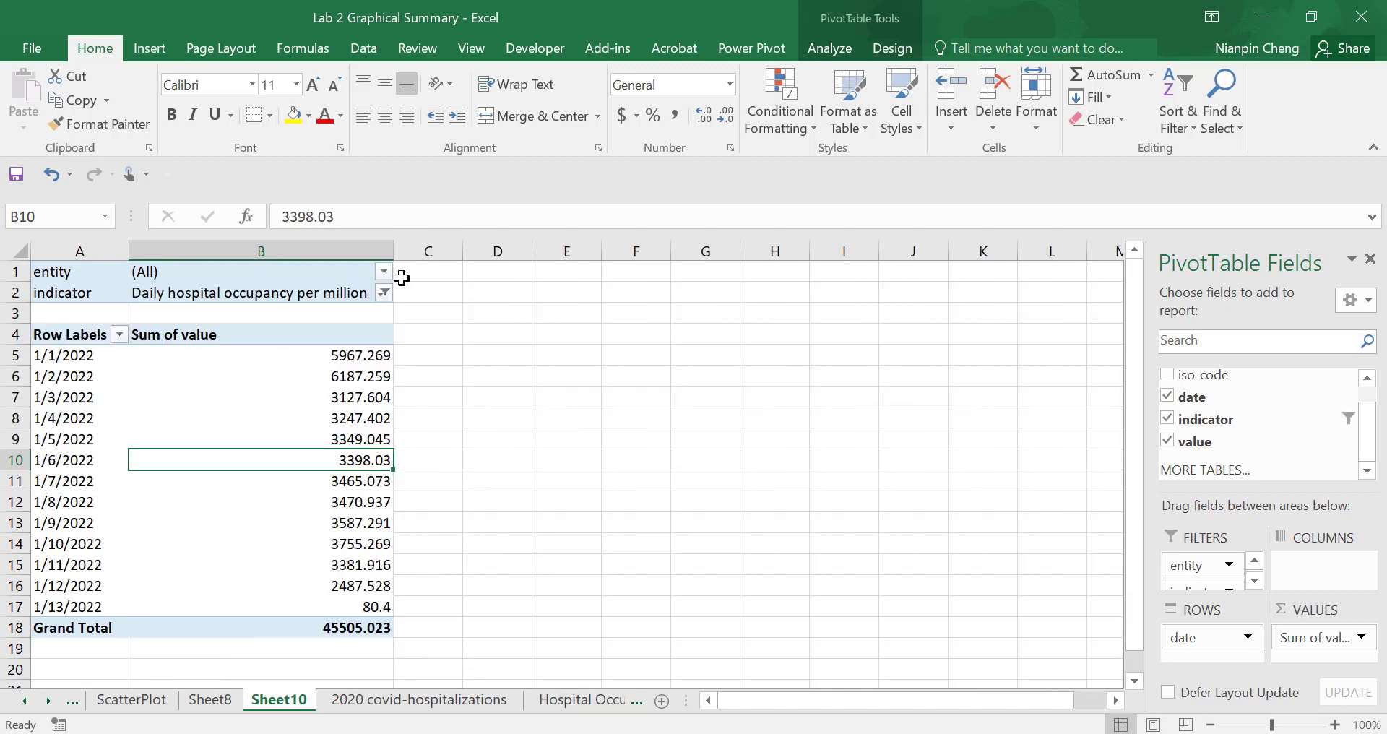
- Filter the pivot table's entity field to United States
{"action": "left_click", "coordinate": [384, 272]}
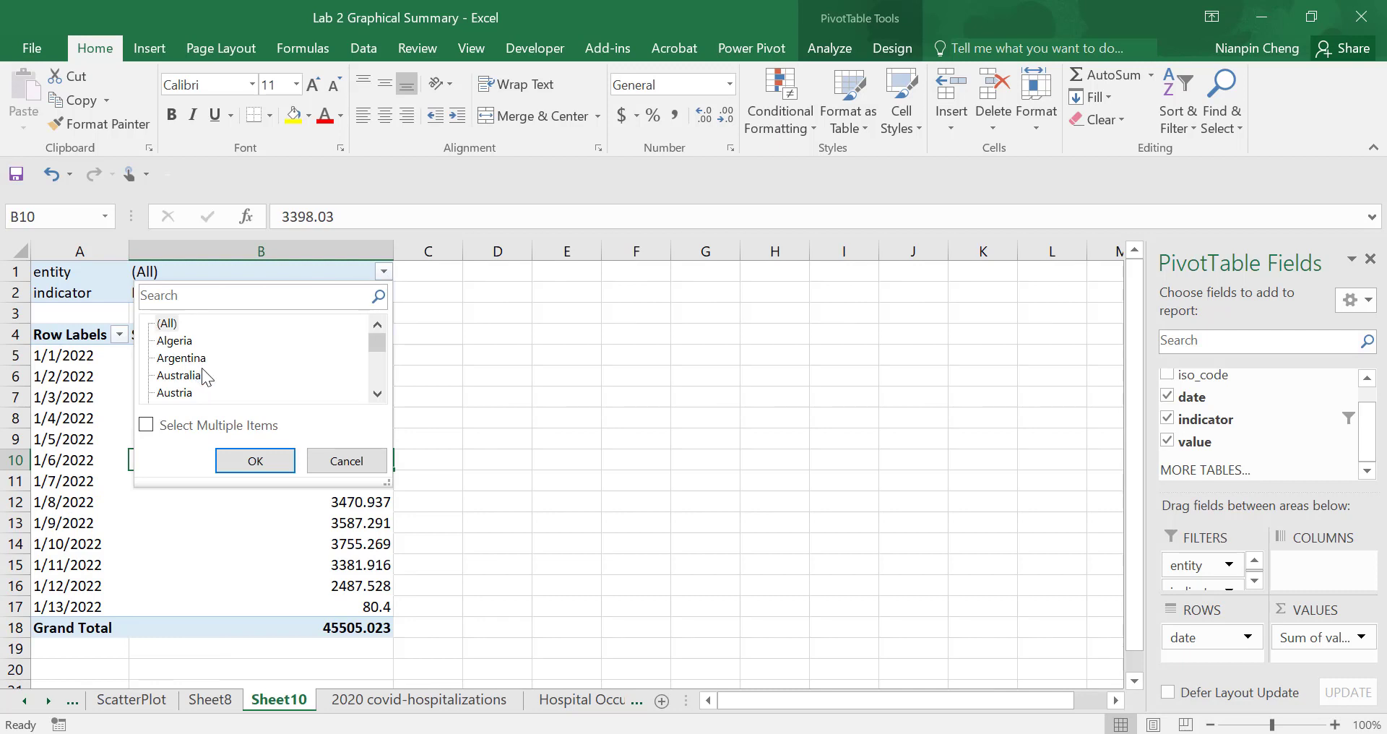
{"action": "left_click_drag", "start_coordinate": [380, 346], "coordinate": [254, 396]}
{"action": "left_click", "coordinate": [209, 393]}
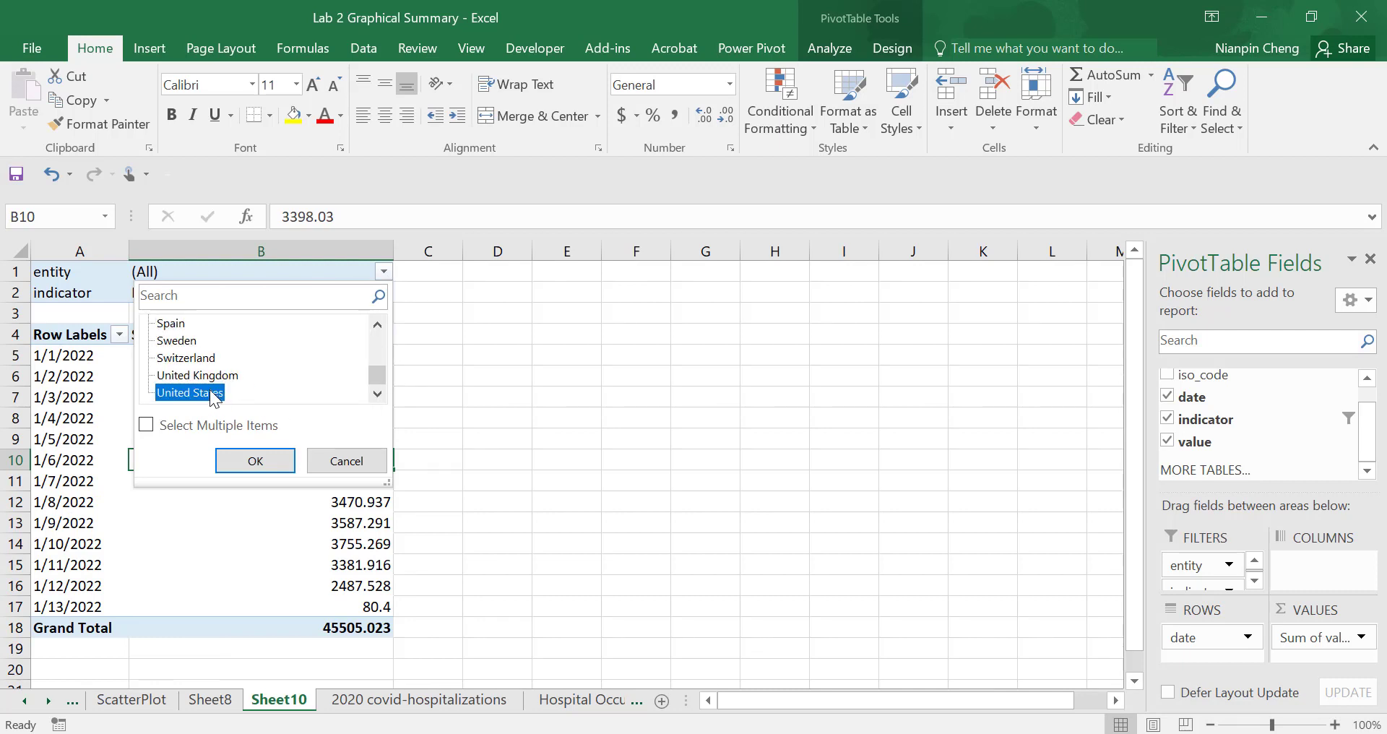
{"action": "left_click", "coordinate": [266, 459]}
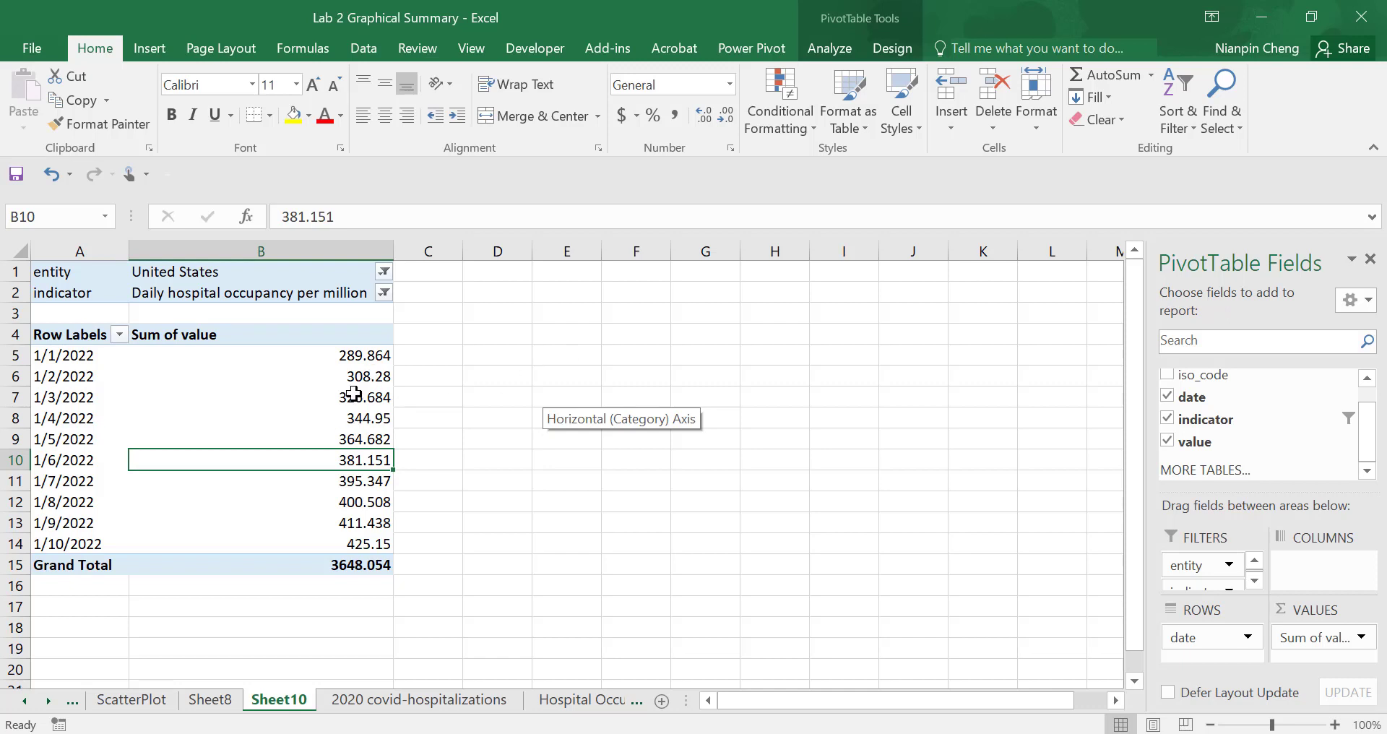
- Review the bar chart instruction, item 3, on the 2020 covid-hospitalizations sheet
{"action": "mouse_move", "coordinate": [200, 437]}
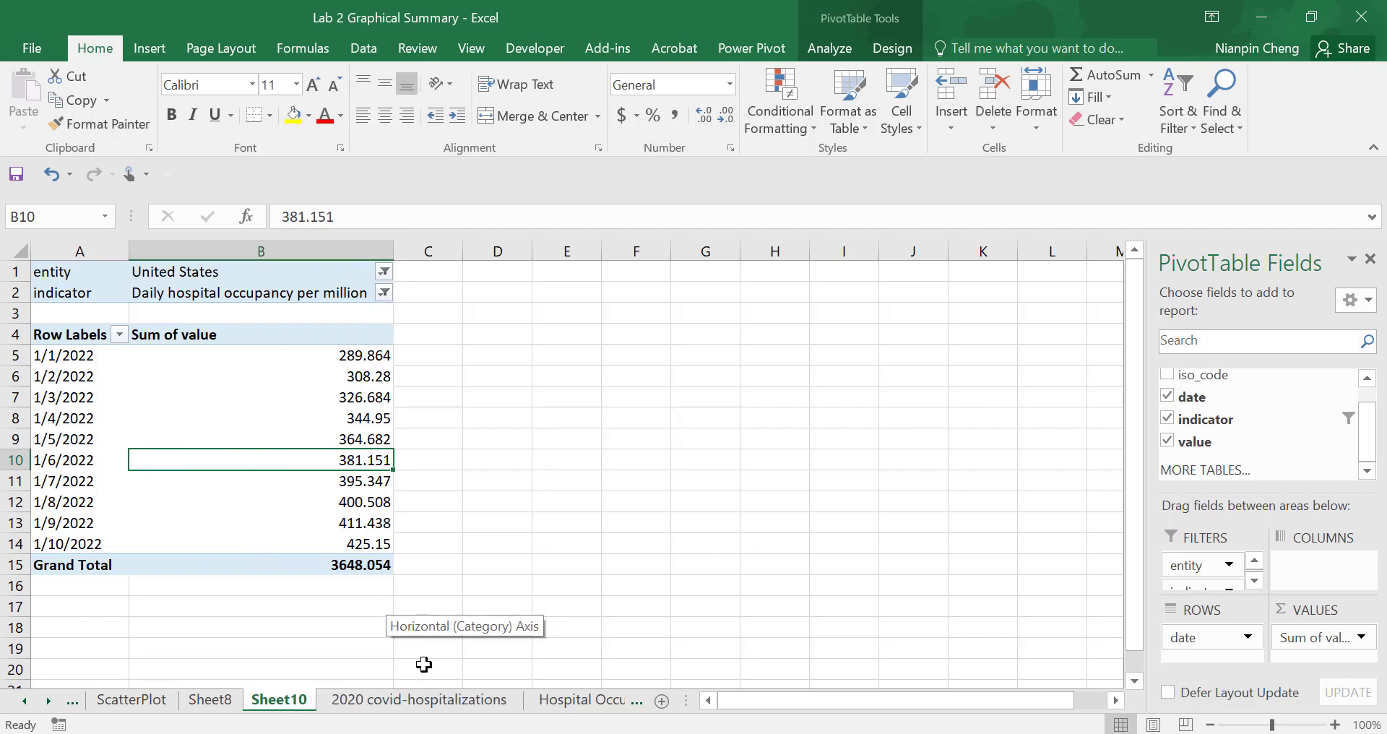
{"action": "left_click", "coordinate": [474, 699]}
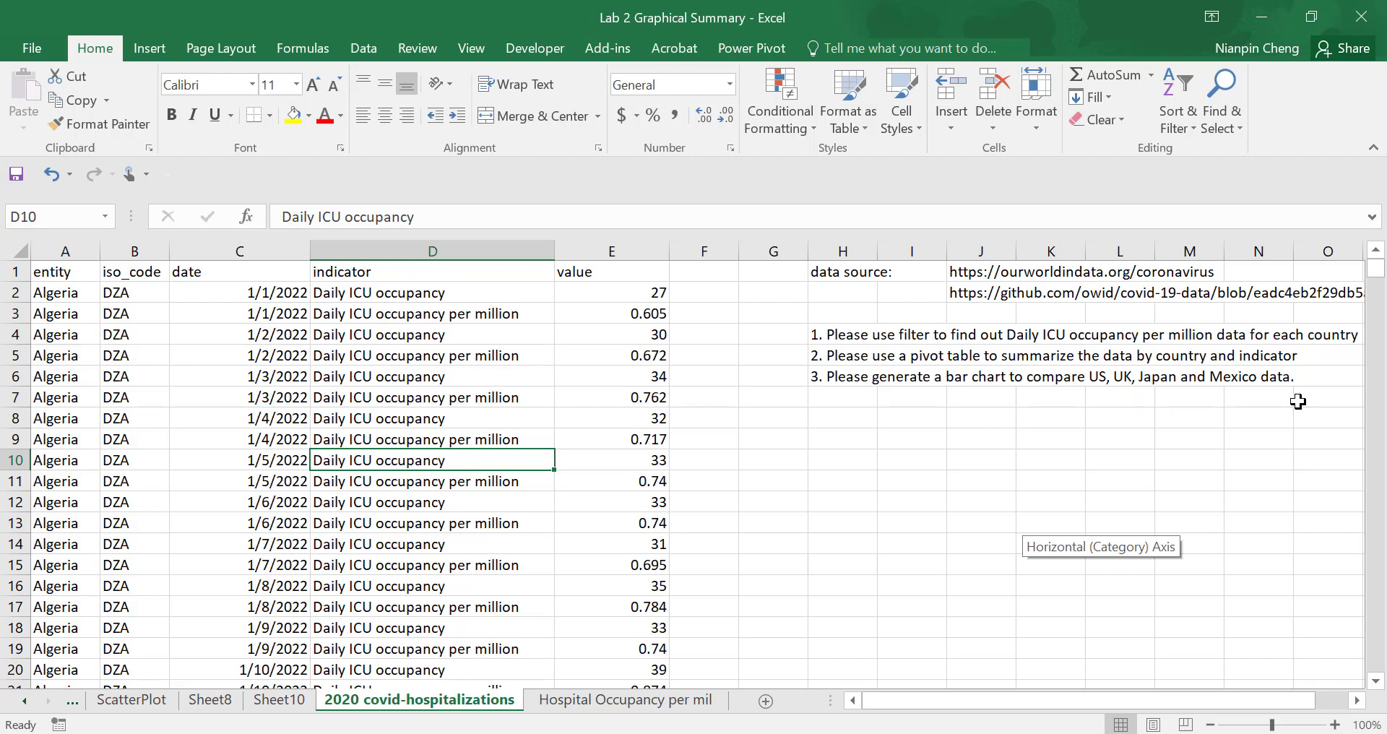
{"action": "left_click", "coordinate": [856, 377]}
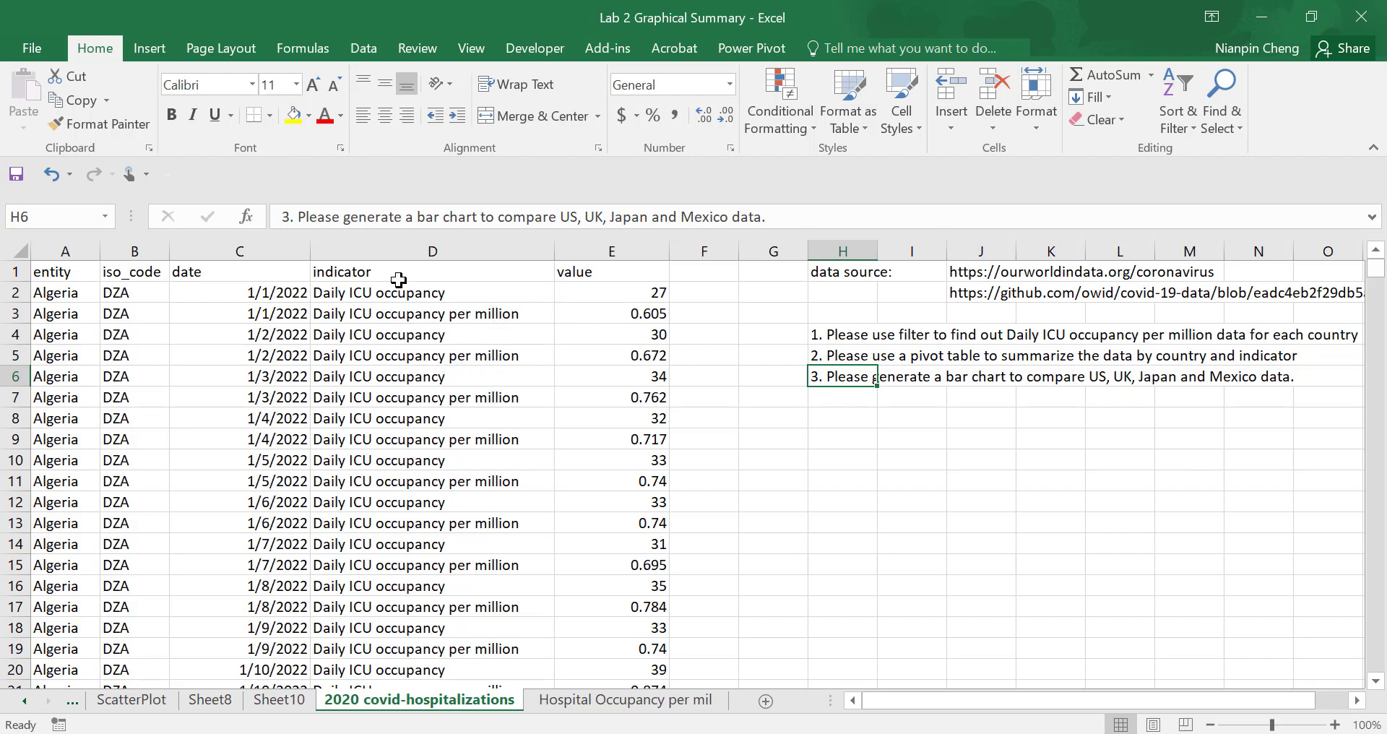
- Turn on filtering for columns A to E and look through the countries available in the entity filter
{"action": "left_click_drag", "start_coordinate": [58, 250], "coordinate": [589, 253]}
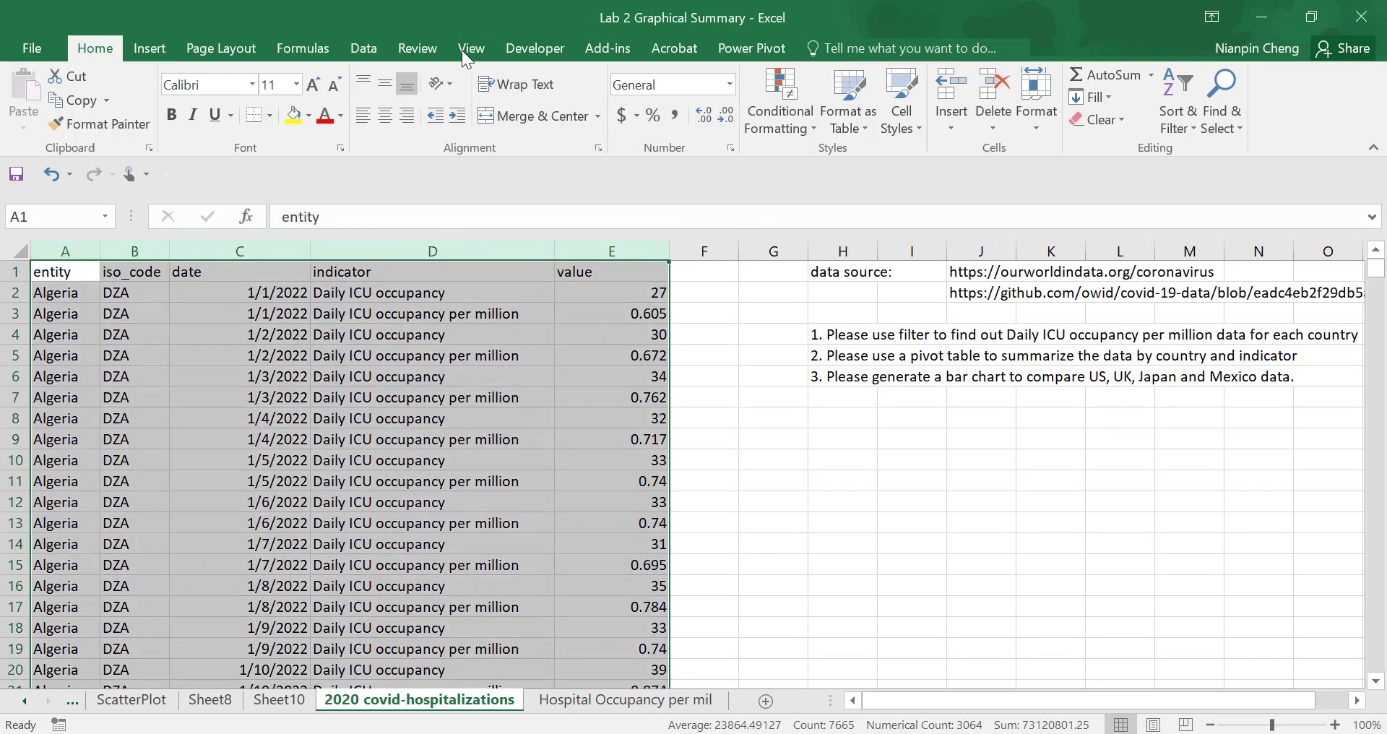
{"action": "left_click", "coordinate": [362, 48]}
{"action": "left_click", "coordinate": [483, 102]}
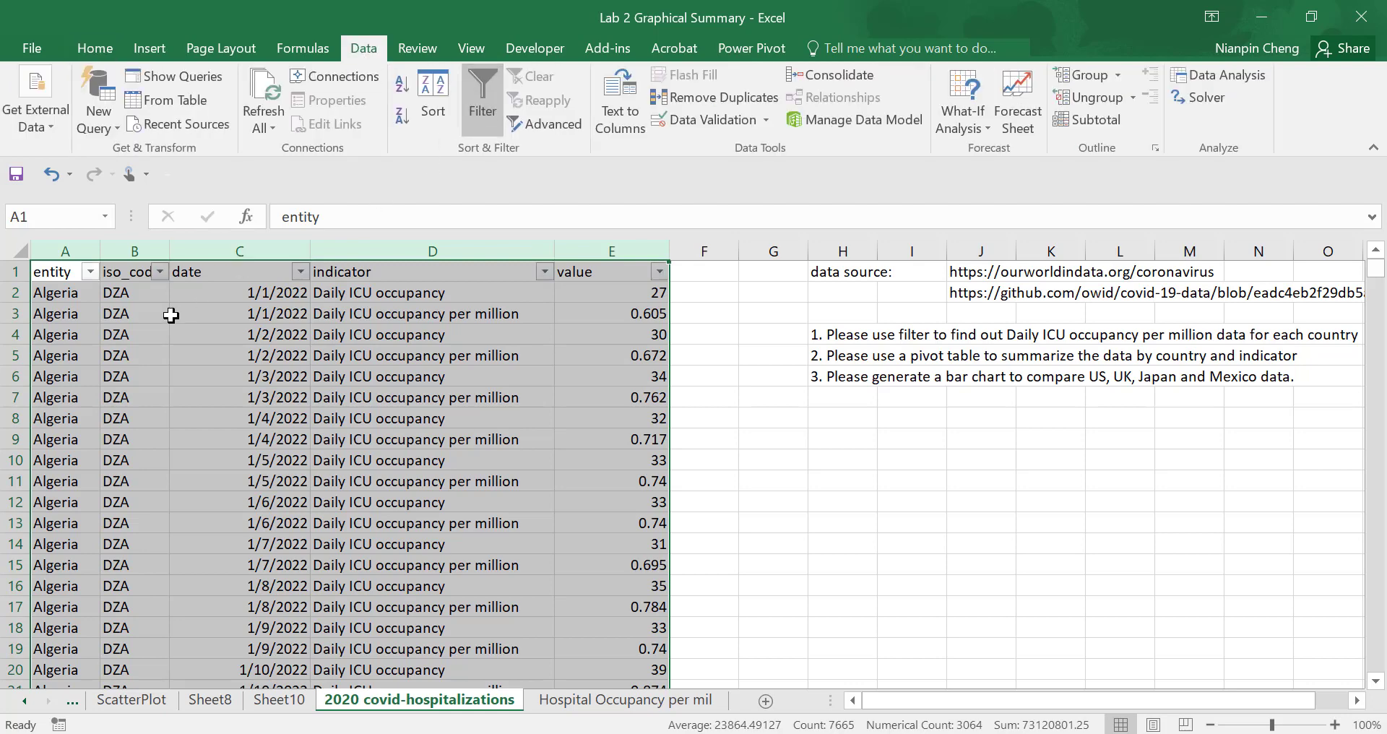
{"action": "left_click", "coordinate": [90, 271]}
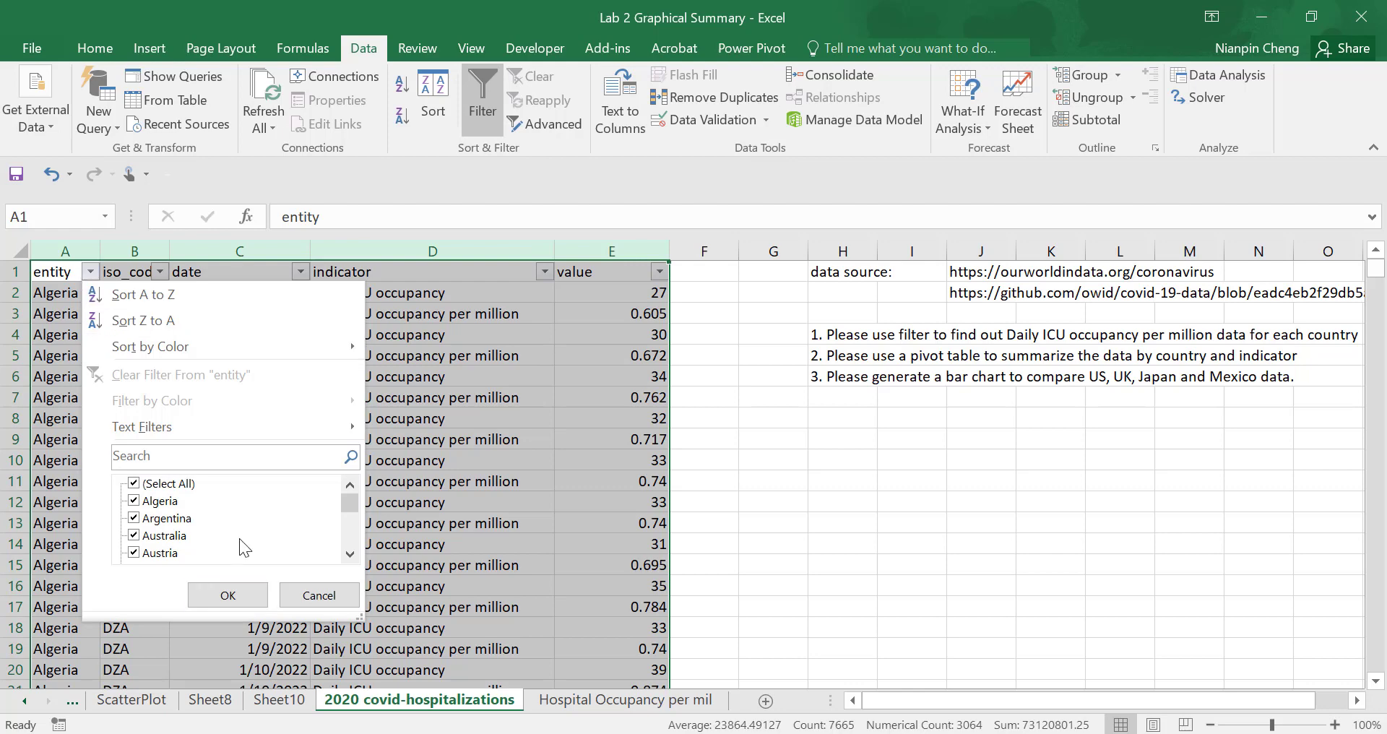
{"action": "left_click_drag", "start_coordinate": [351, 504], "coordinate": [353, 526]}
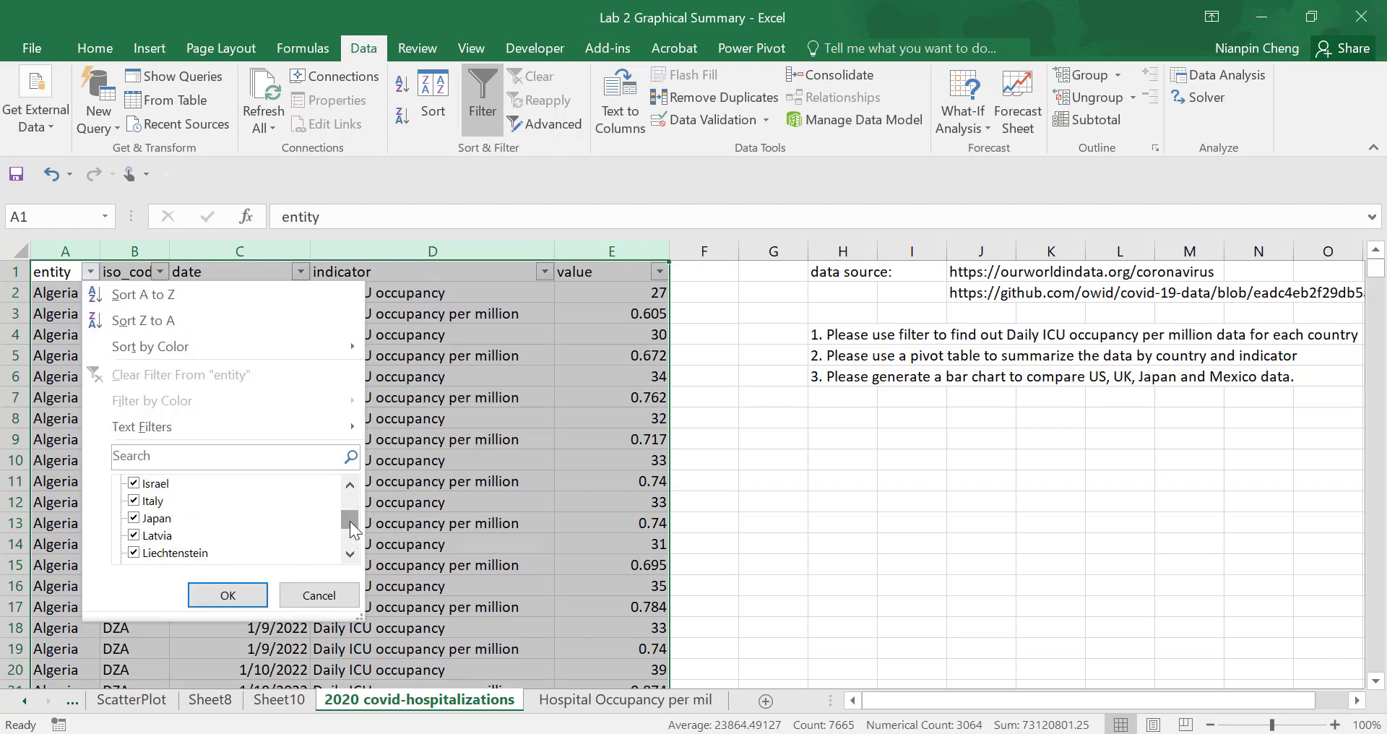
{"action": "left_click_drag", "start_coordinate": [348, 519], "coordinate": [348, 526]}
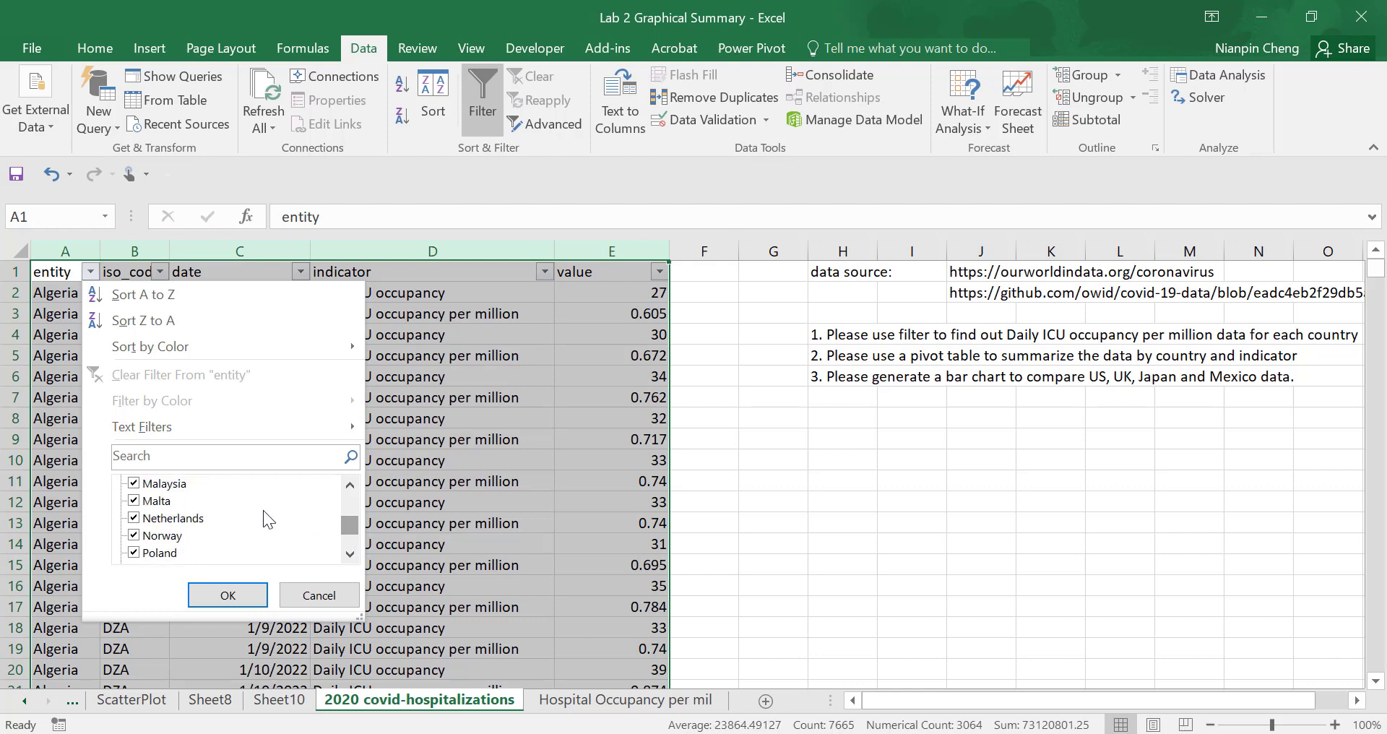
{"action": "left_click", "coordinate": [348, 484]}
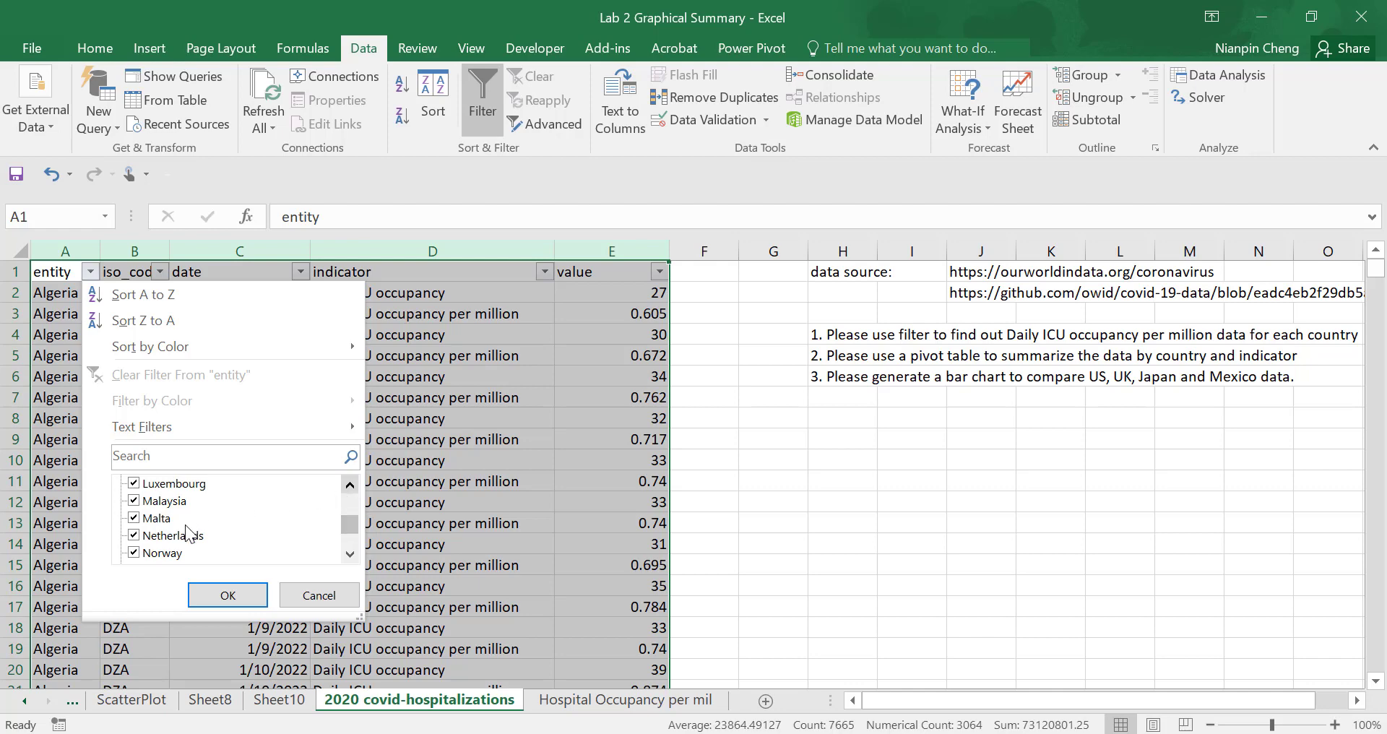
{"action": "mouse_move", "coordinate": [348, 527]}
{"action": "left_mouse_down"}
{"action": "mouse_move", "coordinate": [357, 491]}
{"action": "mouse_move", "coordinate": [351, 519]}
{"action": "left_mouse_up"}
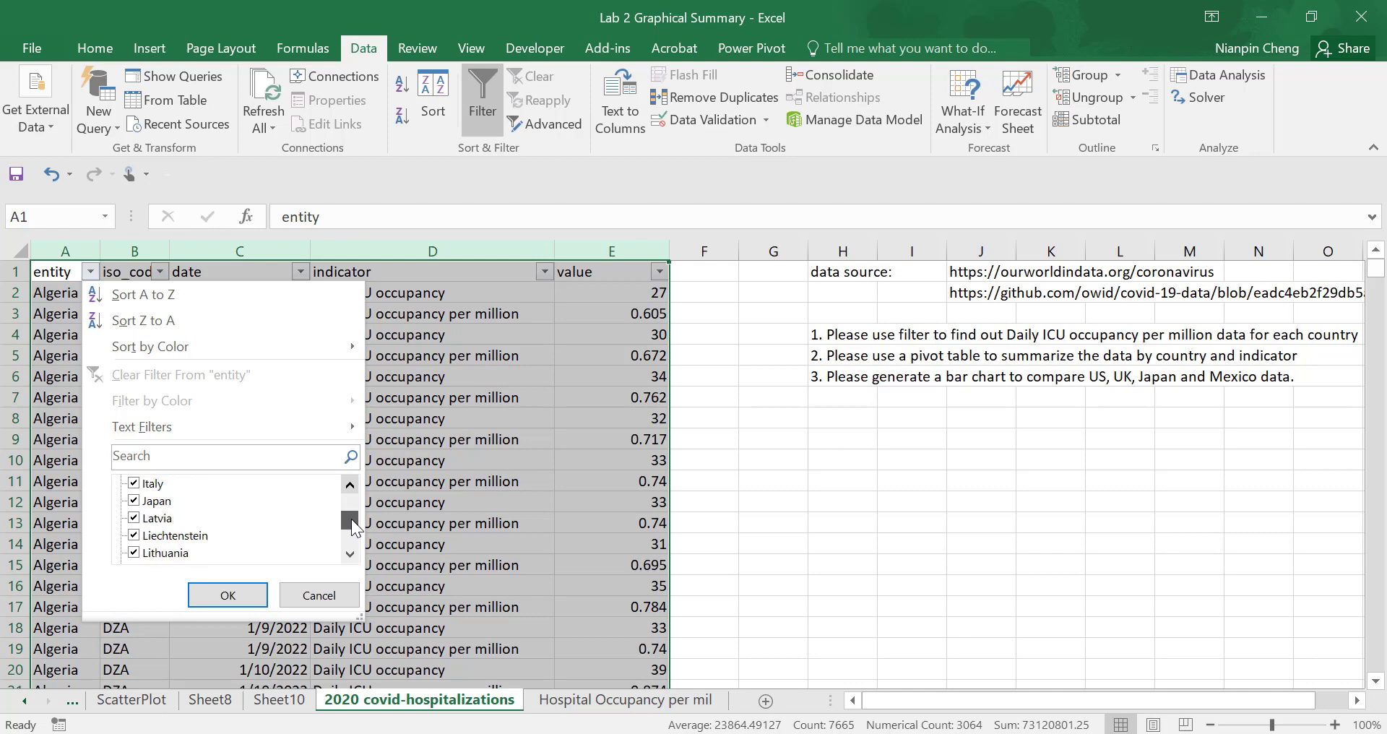
- Filter the entity column to Japan only to check its dates, and remove the filters from the sheet
{"action": "left_click", "coordinate": [173, 503]}
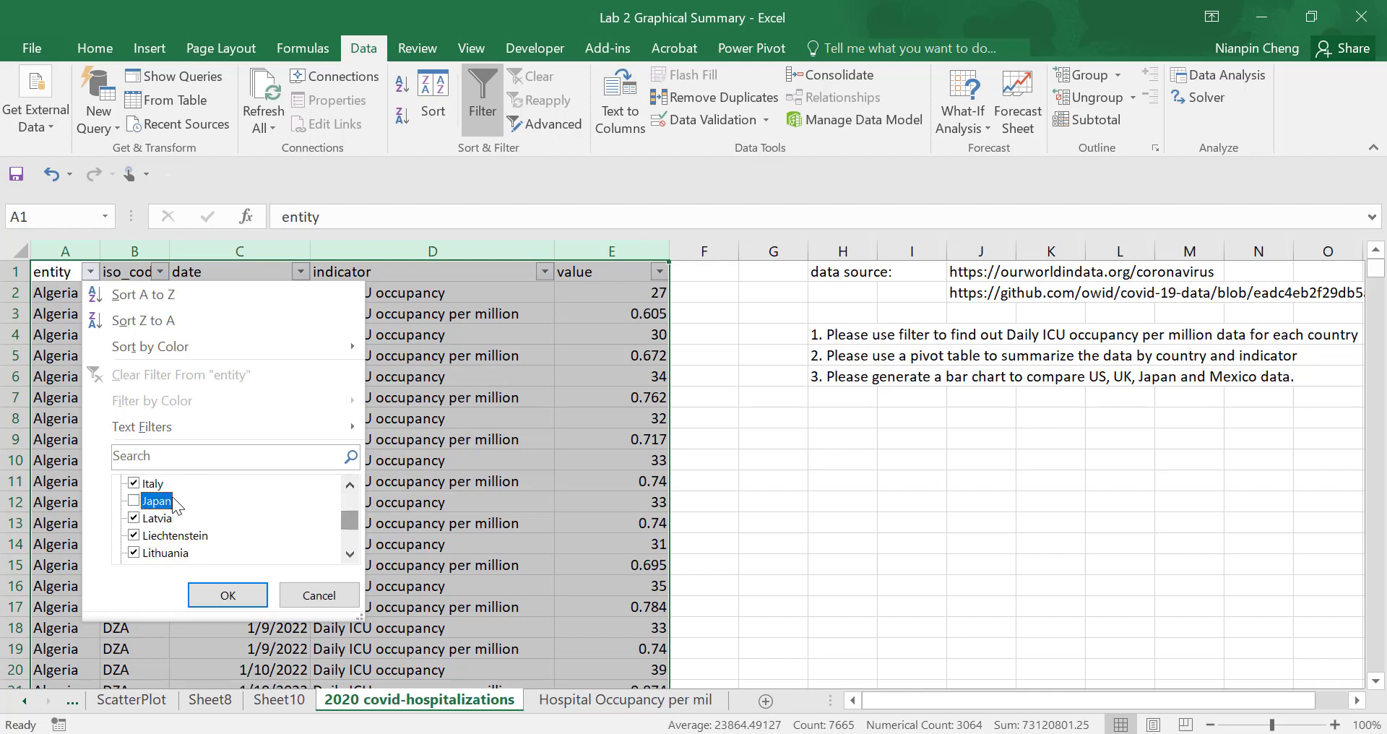
{"action": "left_click_drag", "start_coordinate": [346, 519], "coordinate": [364, 471]}
{"action": "left_click", "coordinate": [131, 483]}
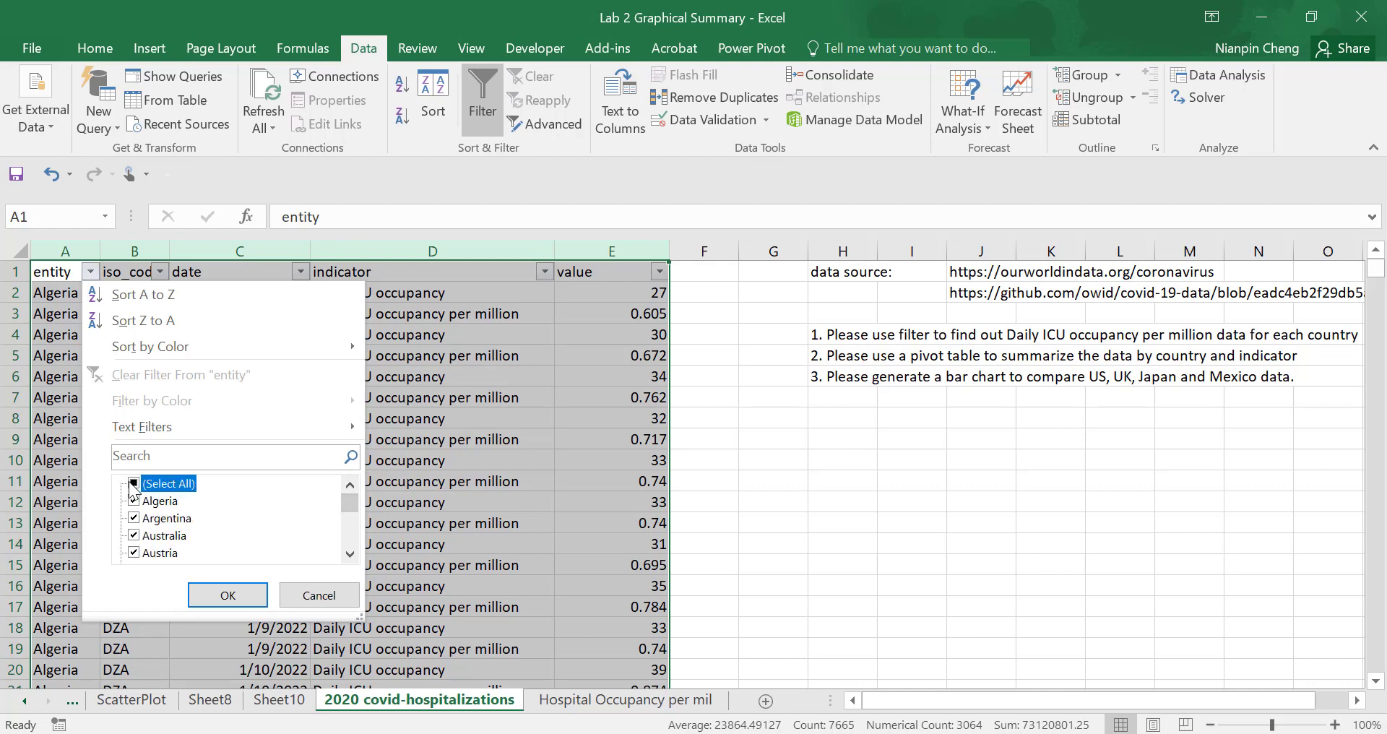
{"action": "left_click", "coordinate": [134, 484]}
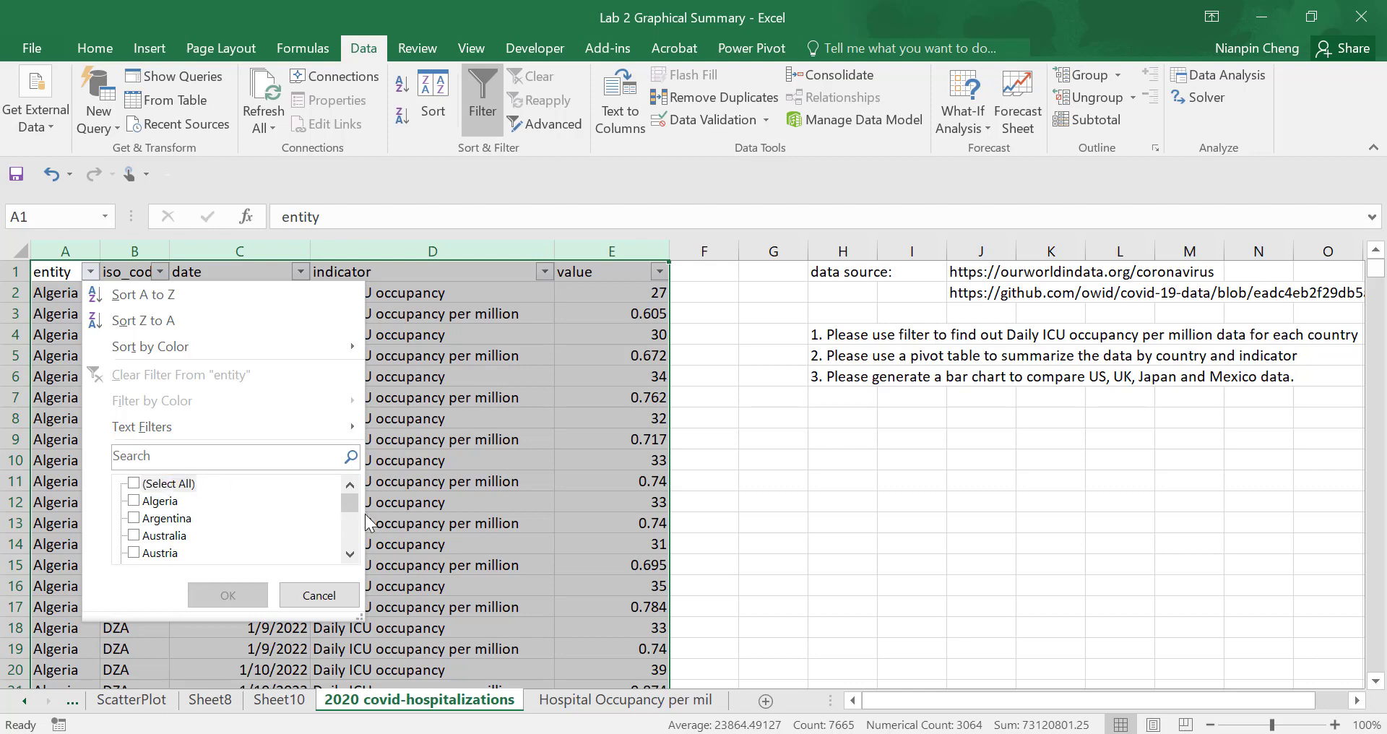
{"action": "left_click_drag", "start_coordinate": [352, 509], "coordinate": [353, 529]}
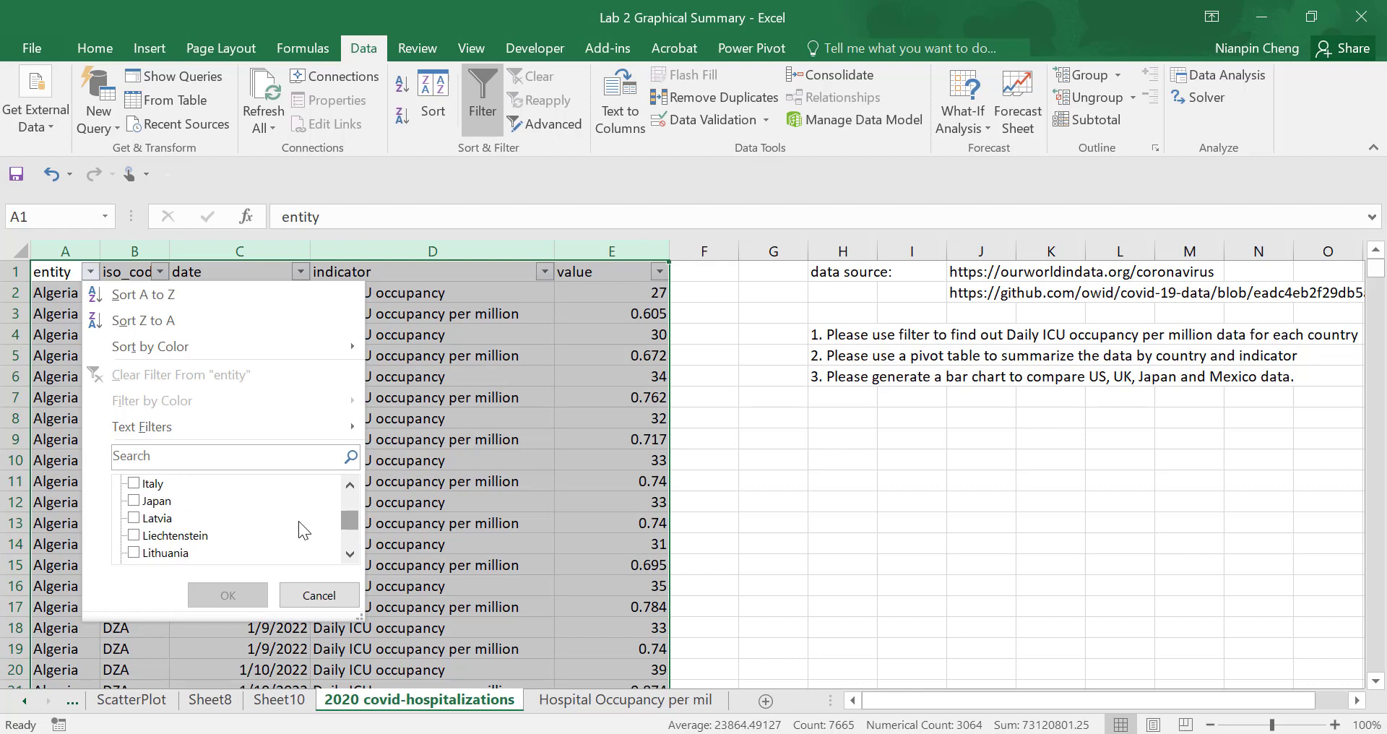
{"action": "left_click", "coordinate": [133, 501]}
{"action": "left_click", "coordinate": [230, 594]}
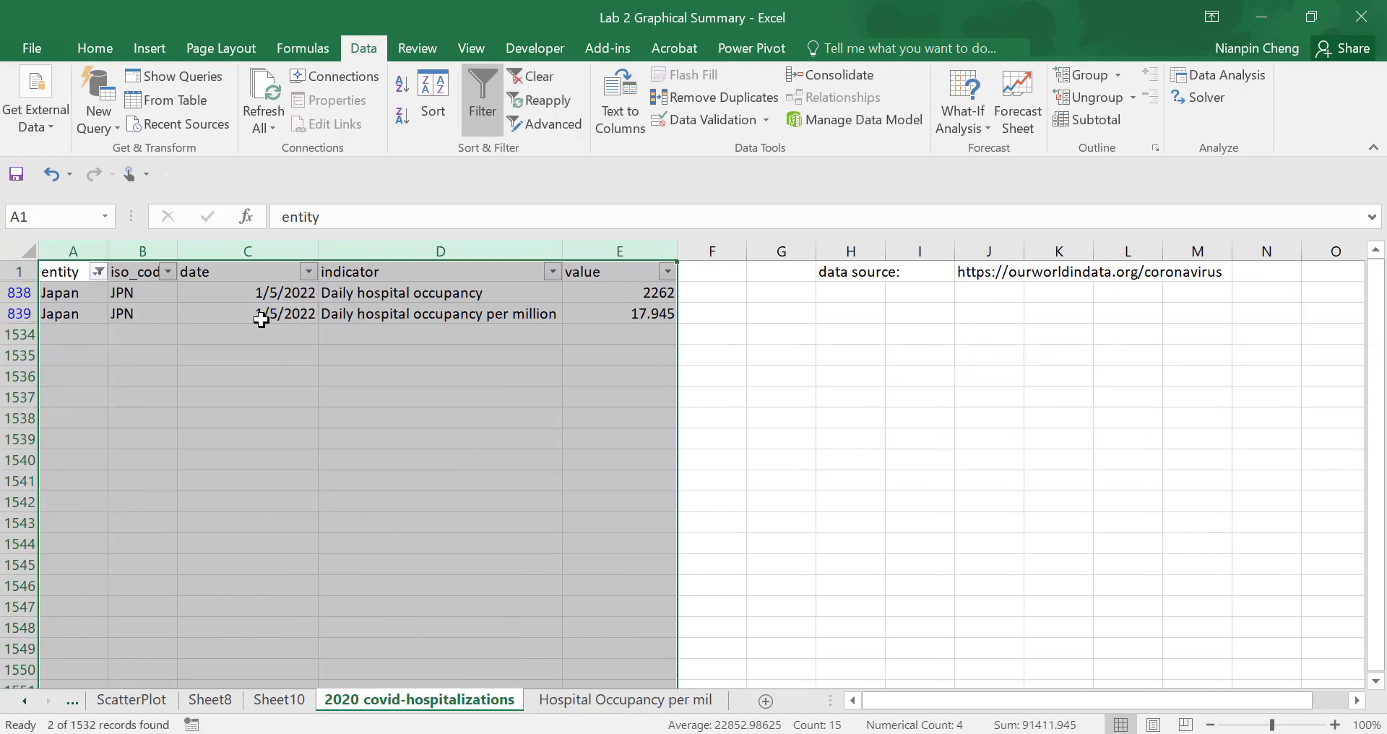
{"action": "left_click", "coordinate": [263, 296]}
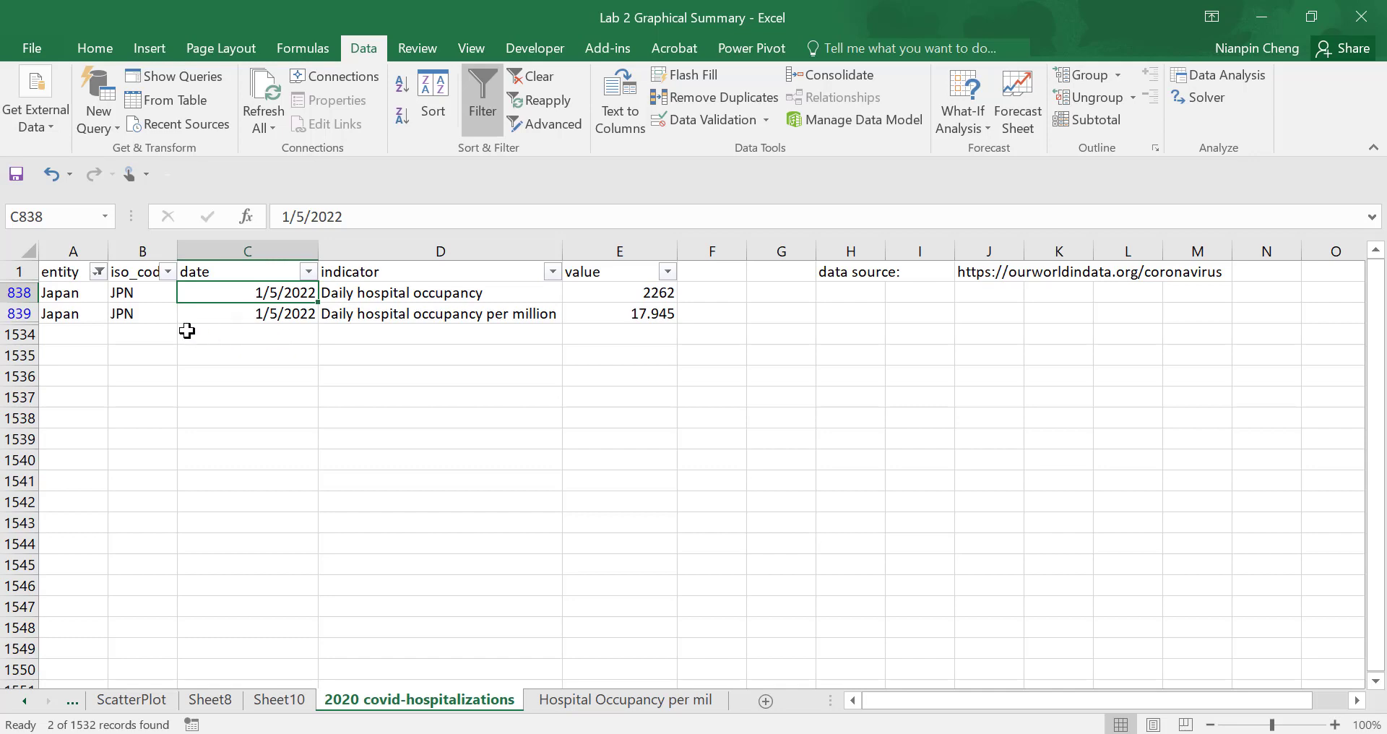
{"action": "left_click", "coordinate": [480, 114]}
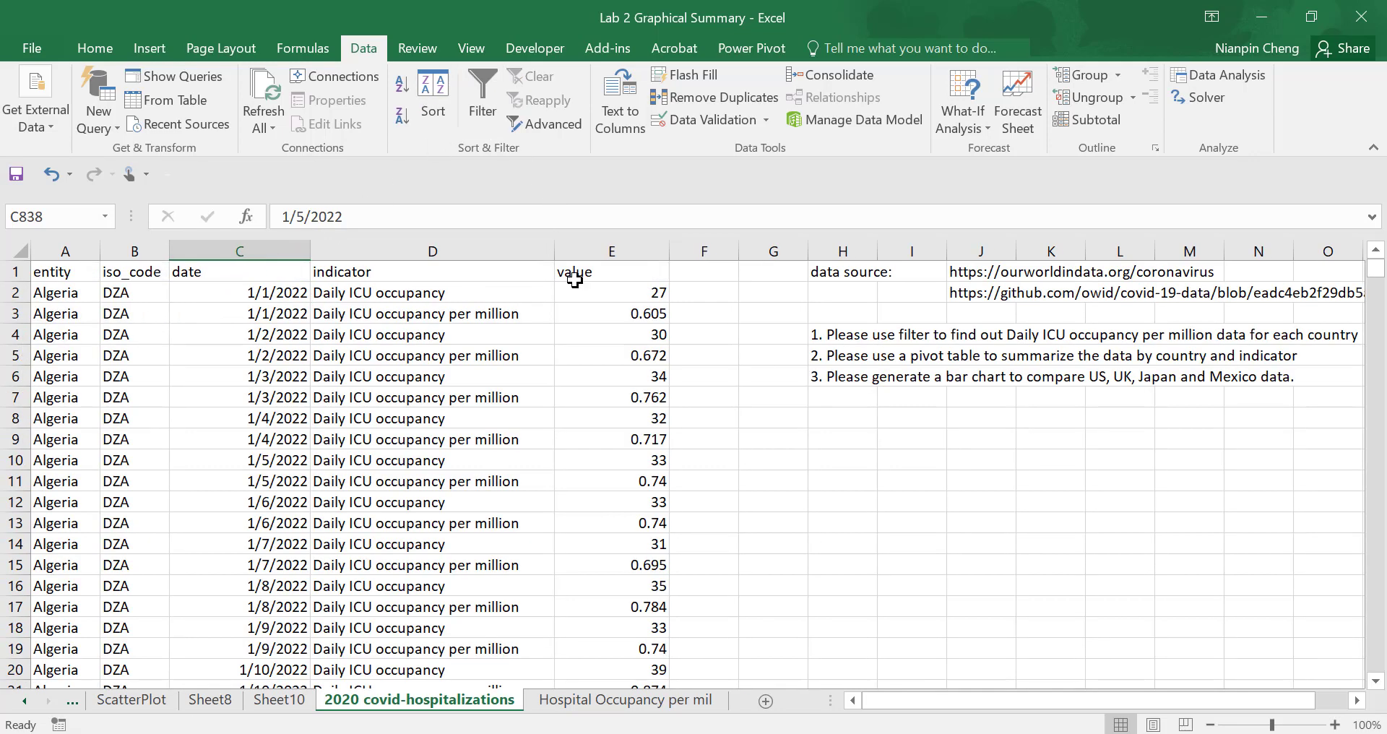
- Reword instruction 3 in H6 to "3. Please generate a bar chart to compare US, UK daily hospital occupancy per million data"
{"action": "left_click", "coordinate": [858, 380]}
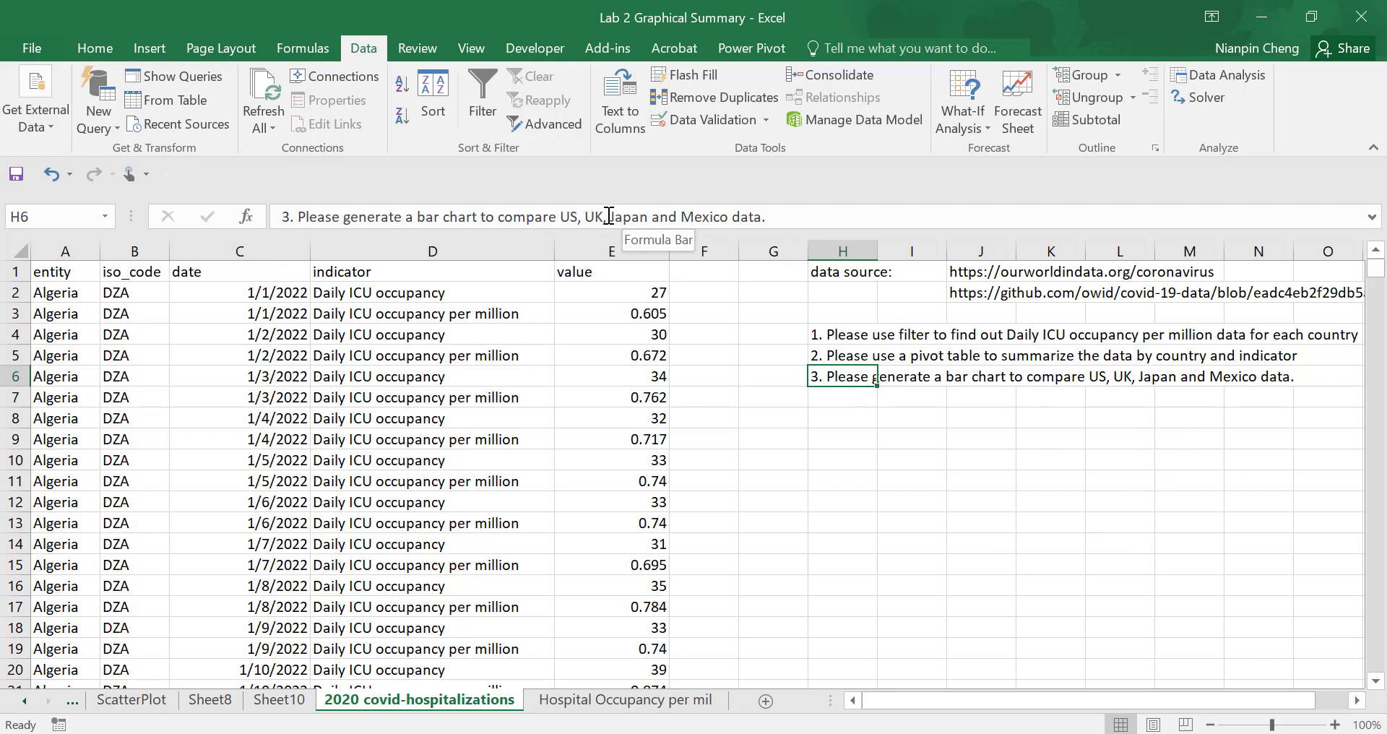
{"action": "left_click_drag", "start_coordinate": [605, 216], "coordinate": [908, 217]}
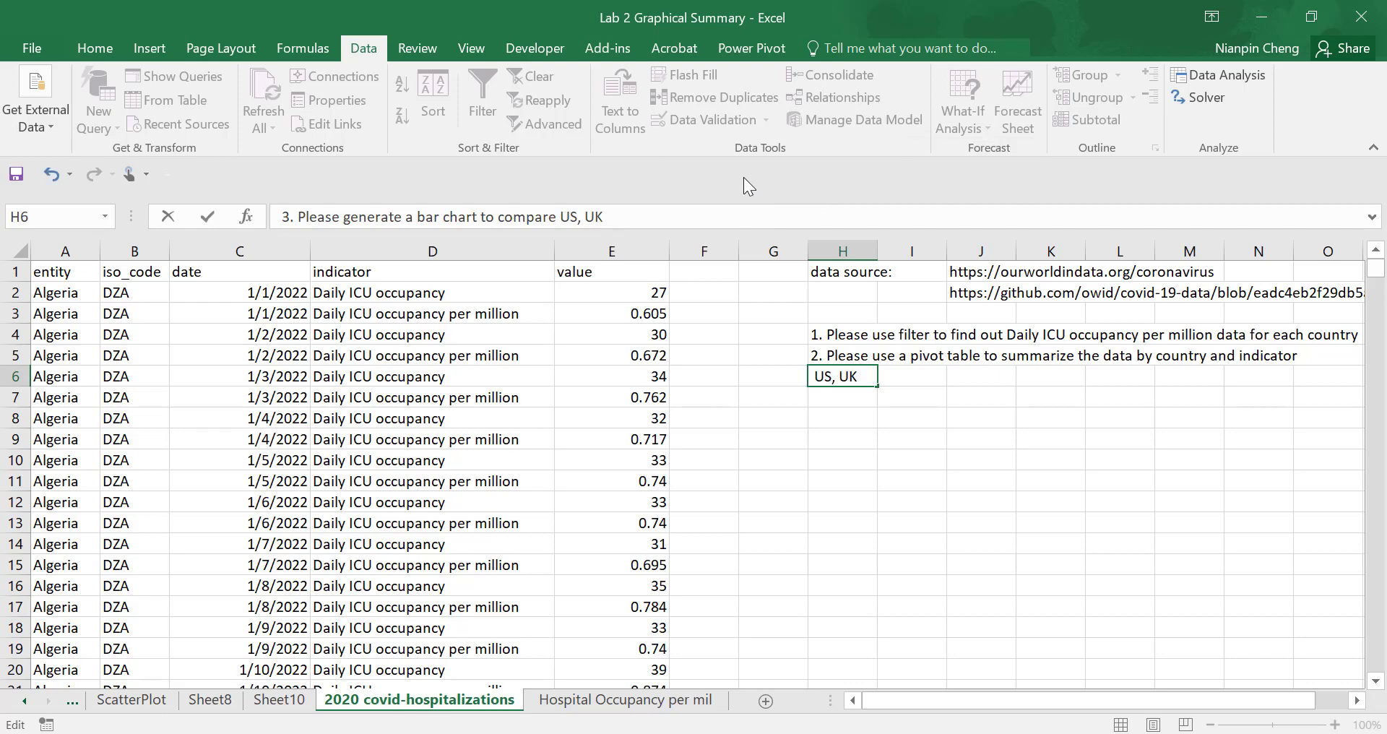
{"action": "type", "text": "daily I"}
{"action": "key", "text": "BackSpace"}
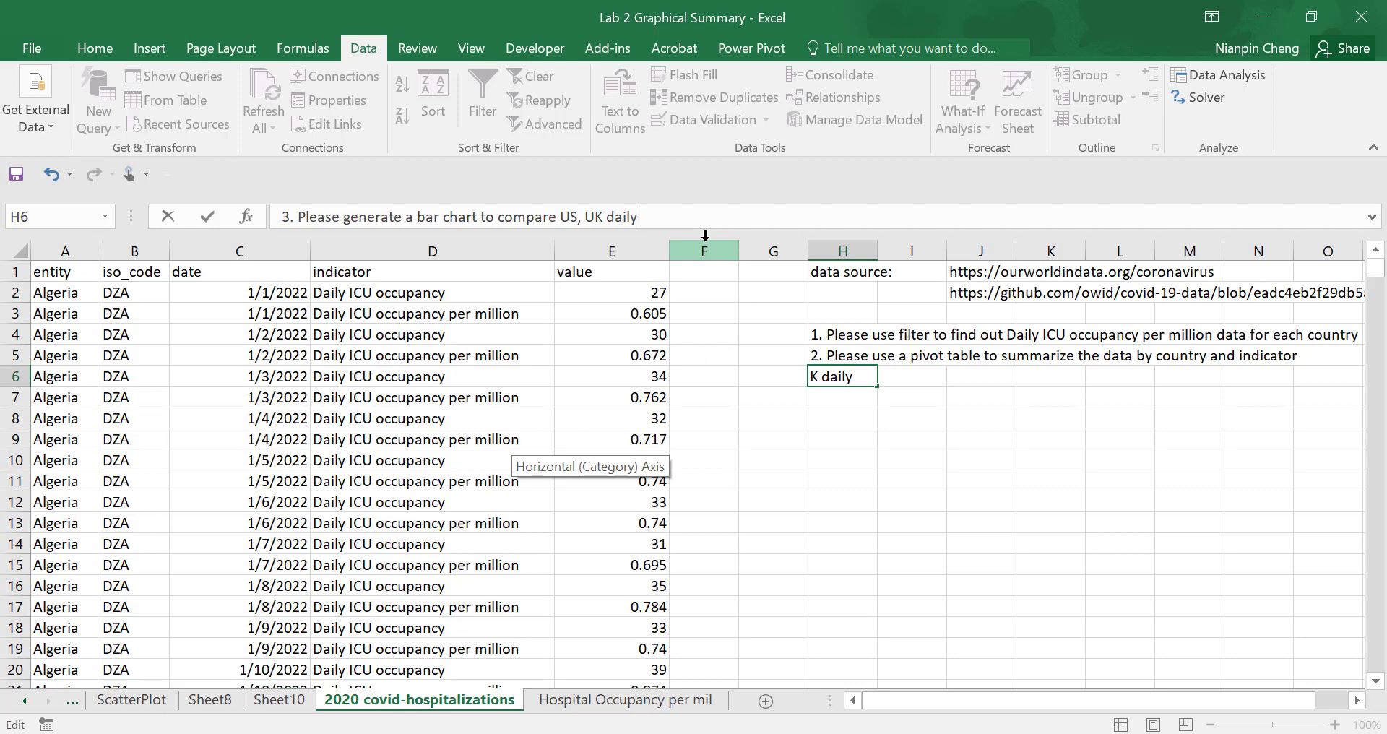
{"action": "type", "text": "hospital "}
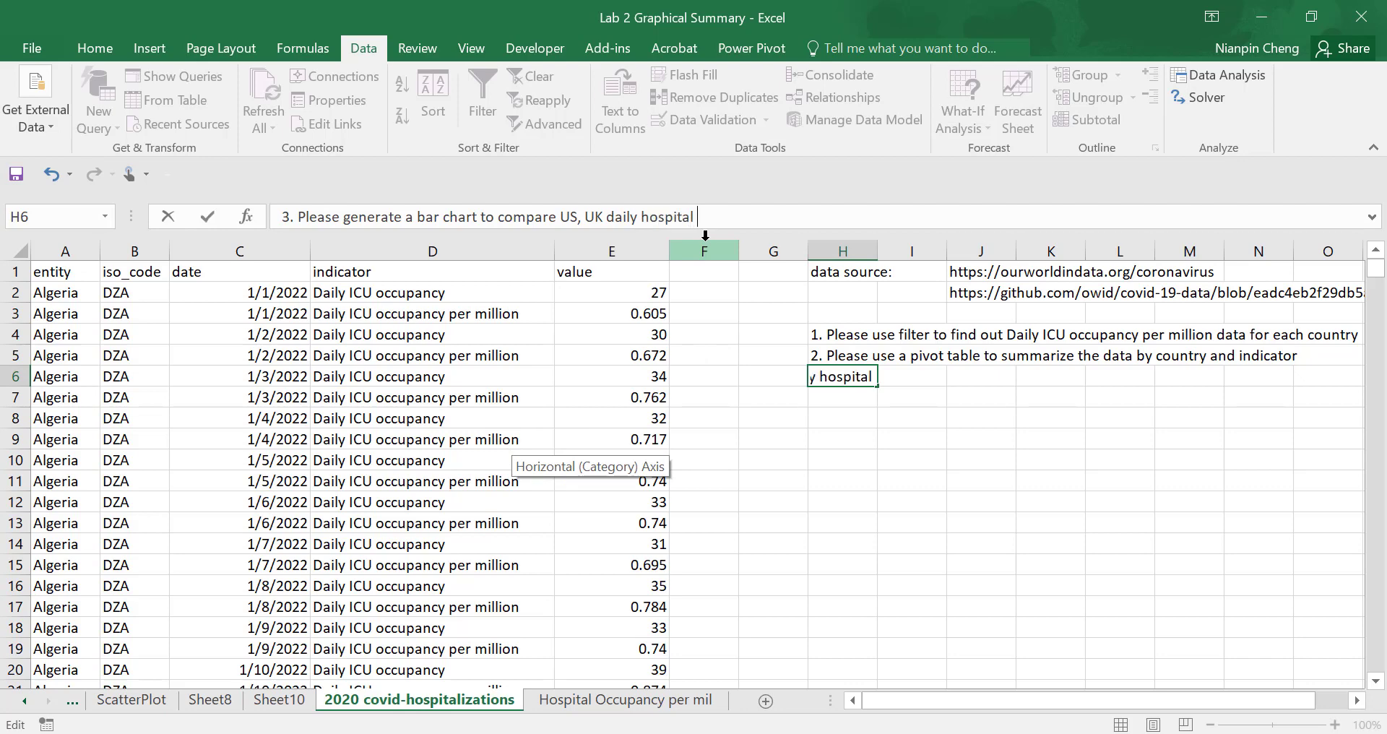
{"action": "type", "text": "occupancy per"}
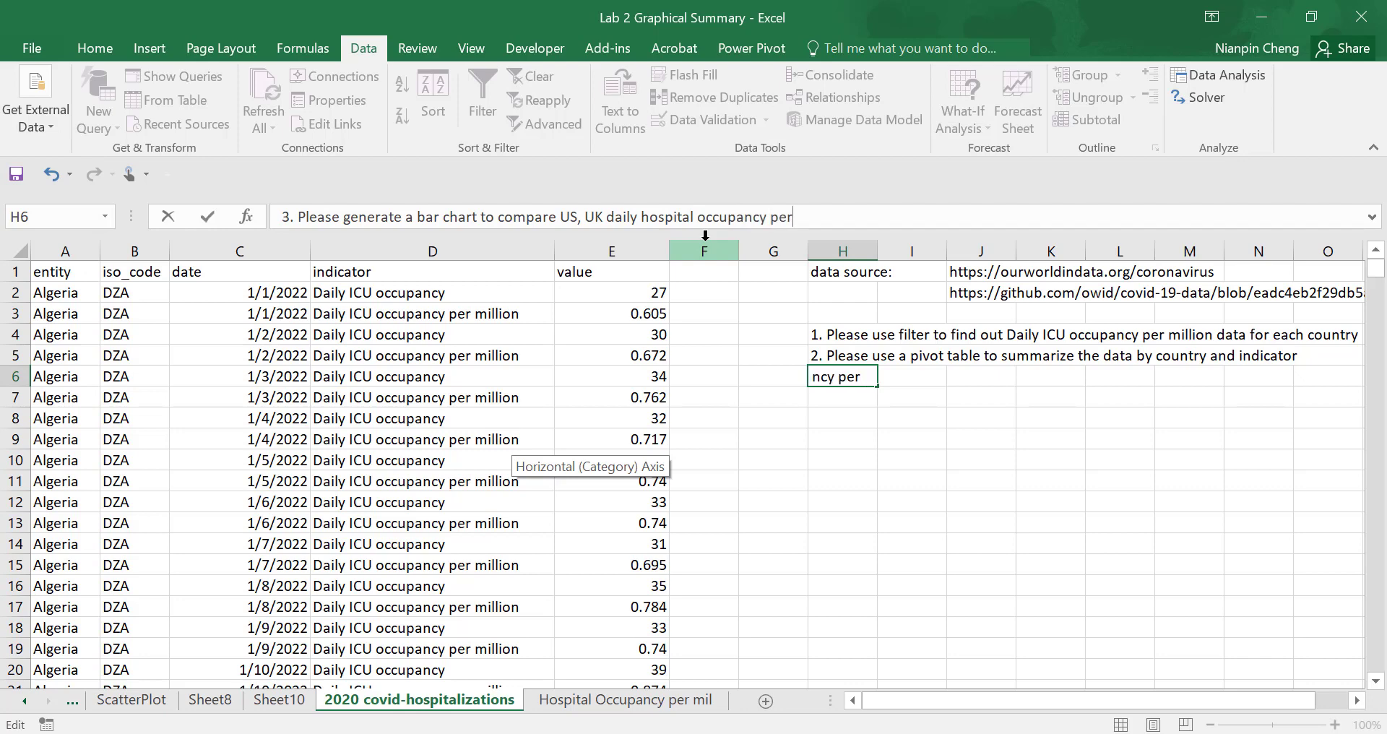
{"action": "type", "text": " million data"}
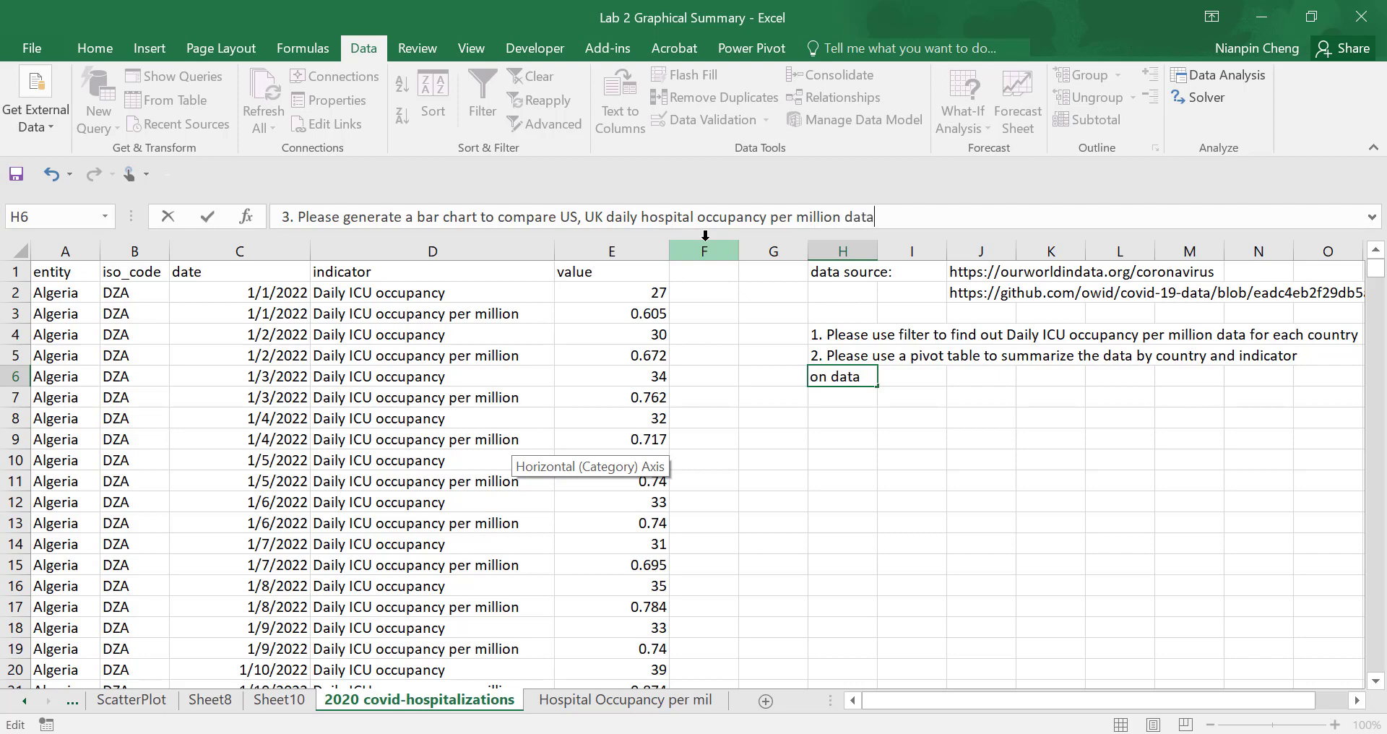
{"action": "left_click", "coordinate": [880, 494]}
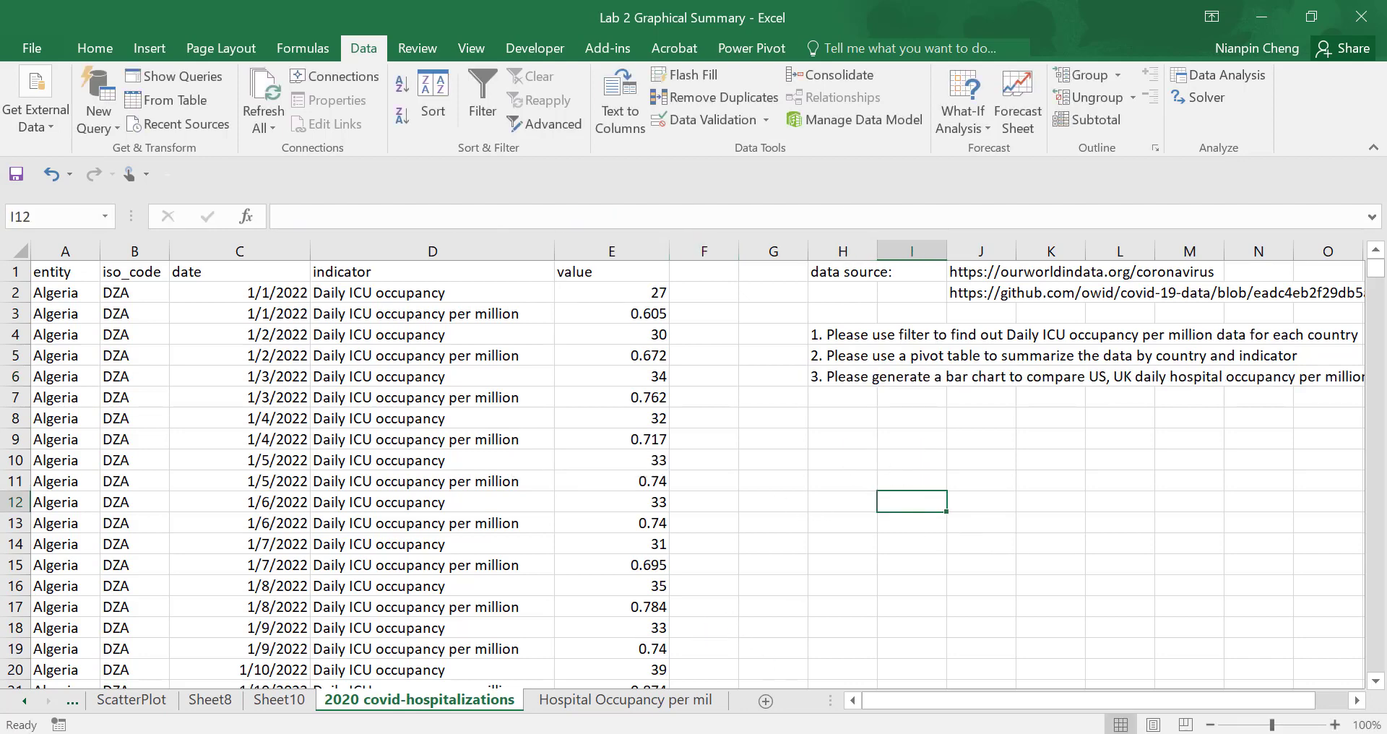
{"action": "left_click", "coordinate": [678, 702]}
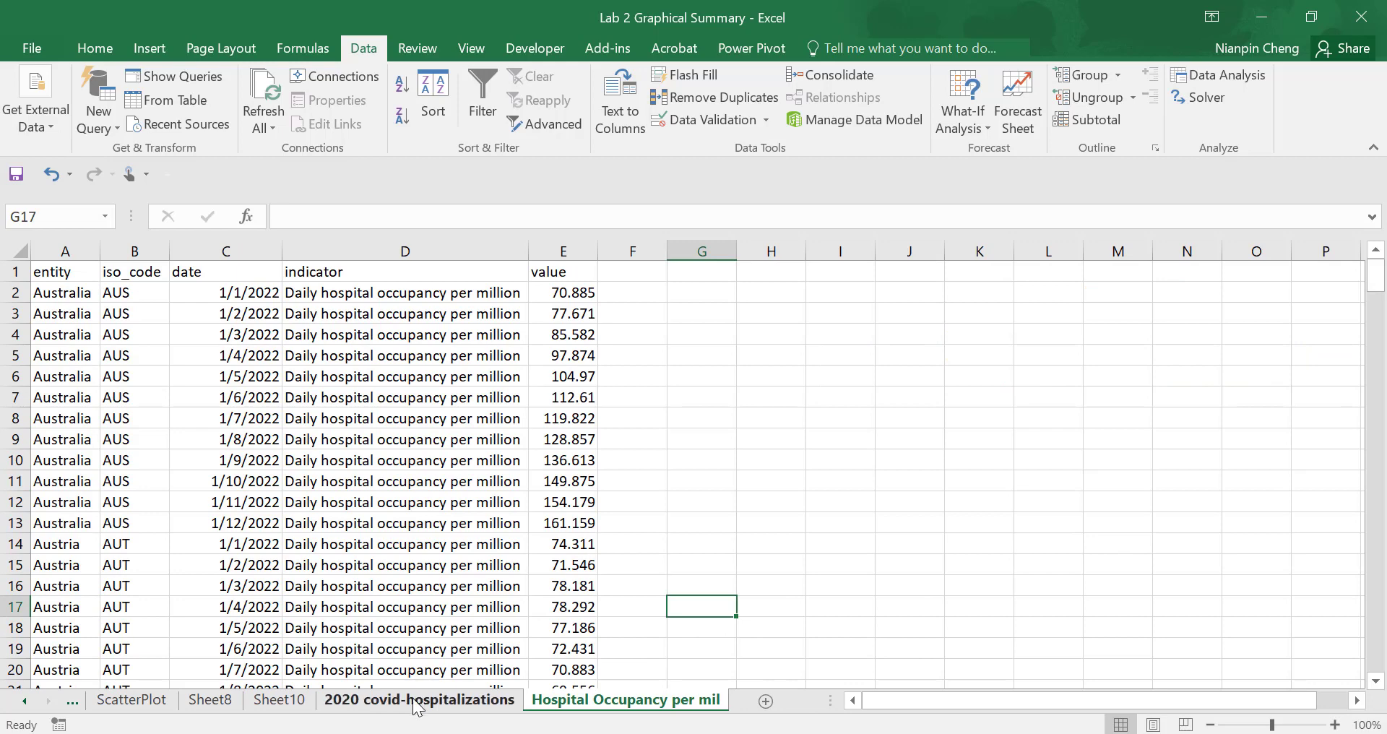
{"action": "left_click", "coordinate": [422, 701]}
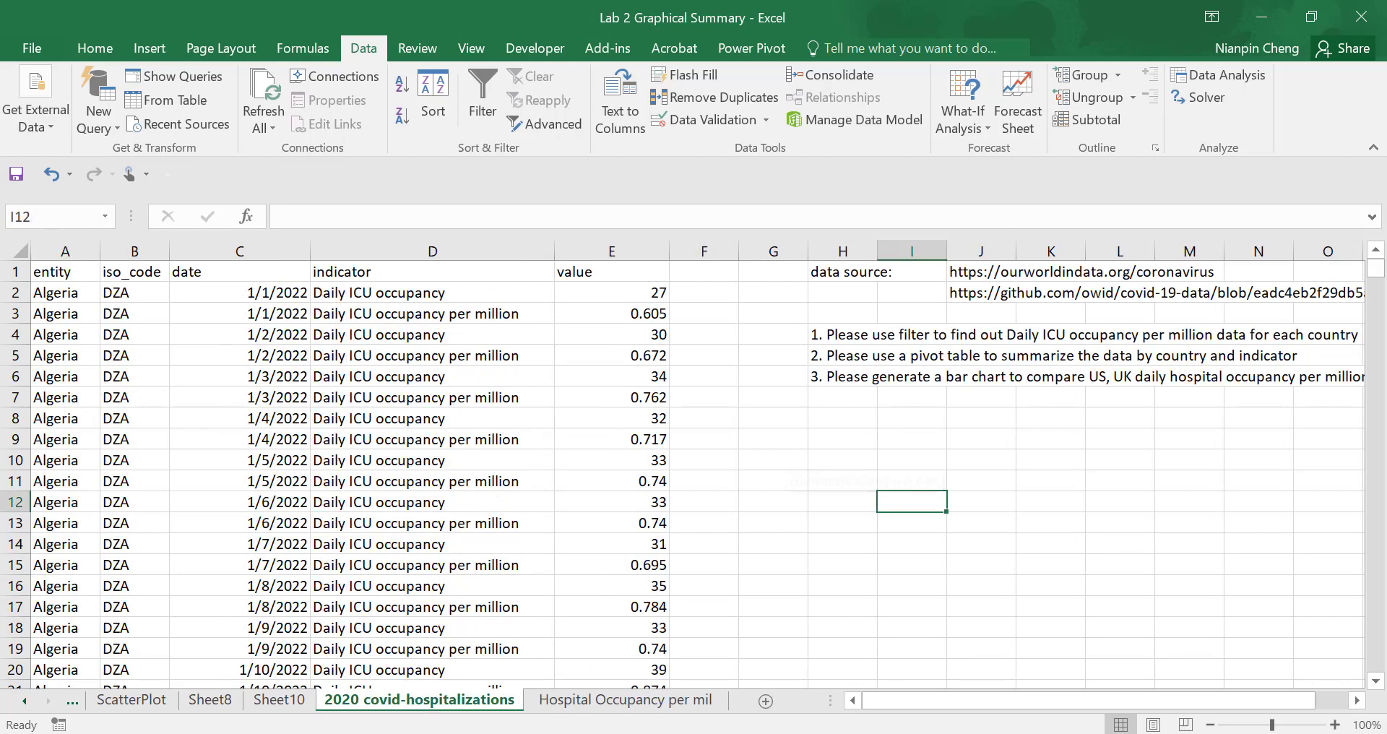
{"action": "left_click", "coordinate": [669, 707]}
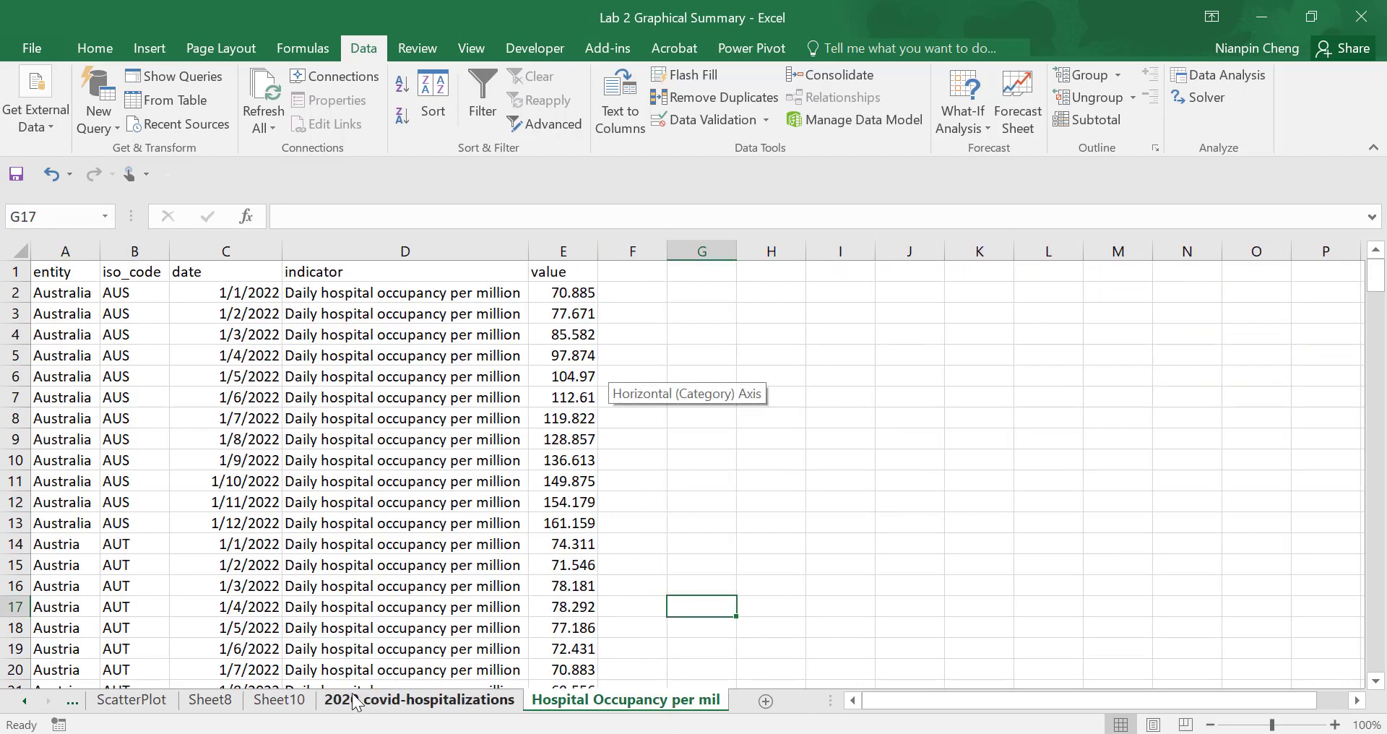
- Rename the pivot table's worksheet, Sheet10, as PivotTable
{"action": "left_click", "coordinate": [279, 701]}
{"action": "right_click", "coordinate": [275, 708]}
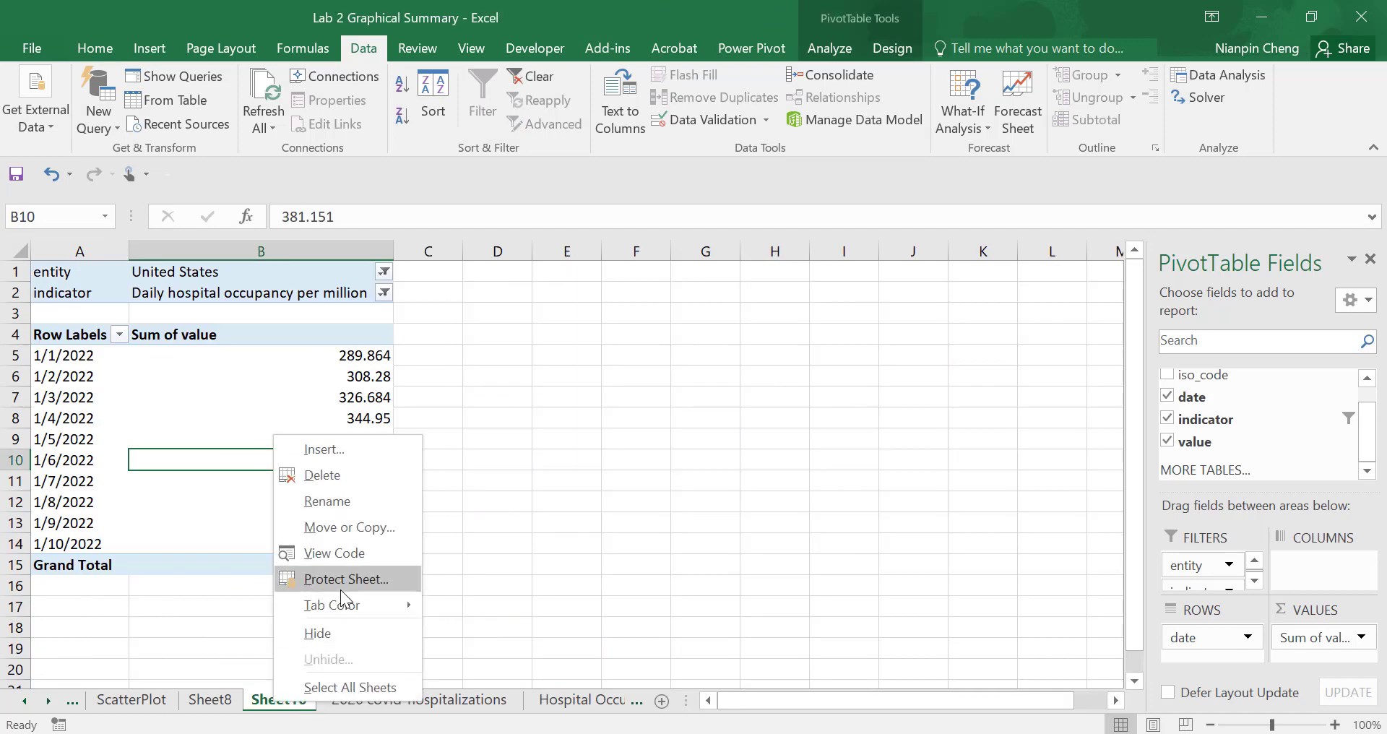
{"action": "left_click", "coordinate": [344, 503]}
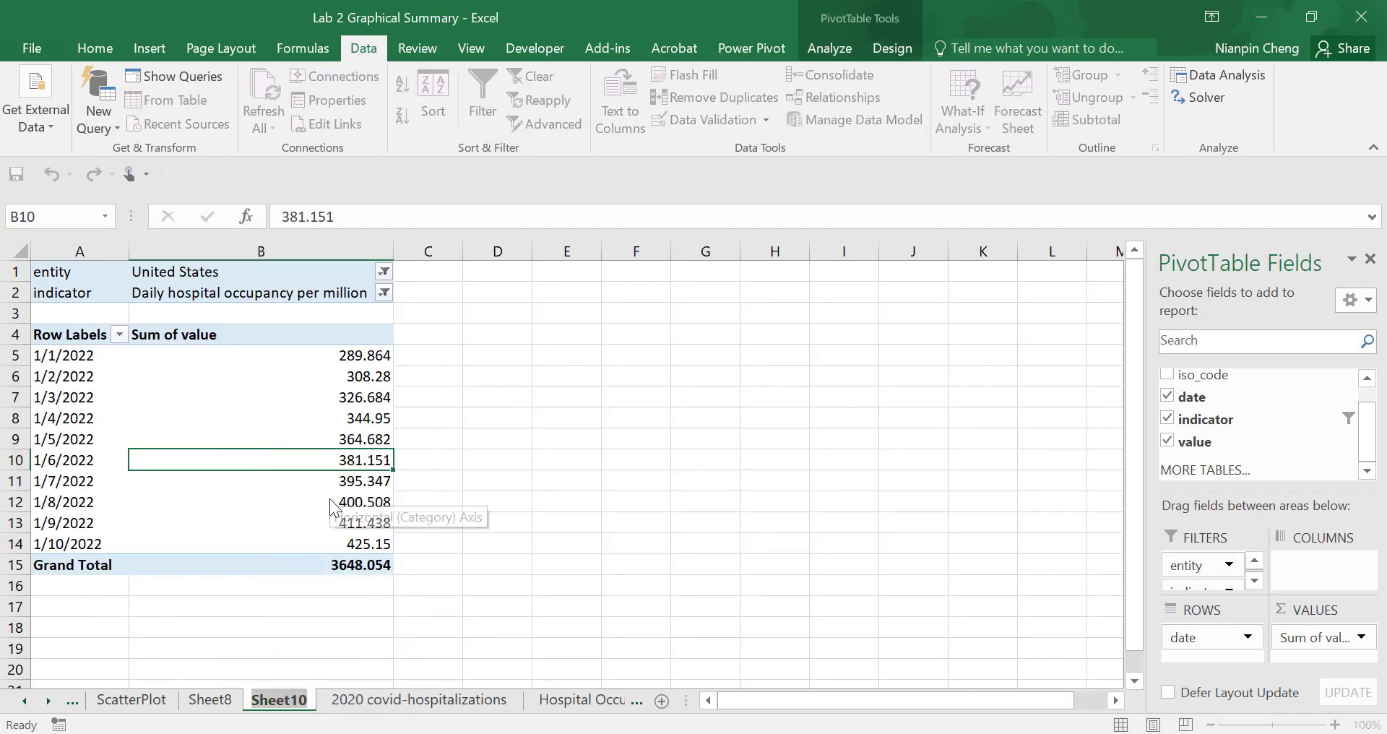
{"action": "type", "text": "Pivjo"}
{"action": "key", "text": "BackSpace"}
{"action": "key", "text": "BackSpace"}
{"action": "type", "text": "otTable"}
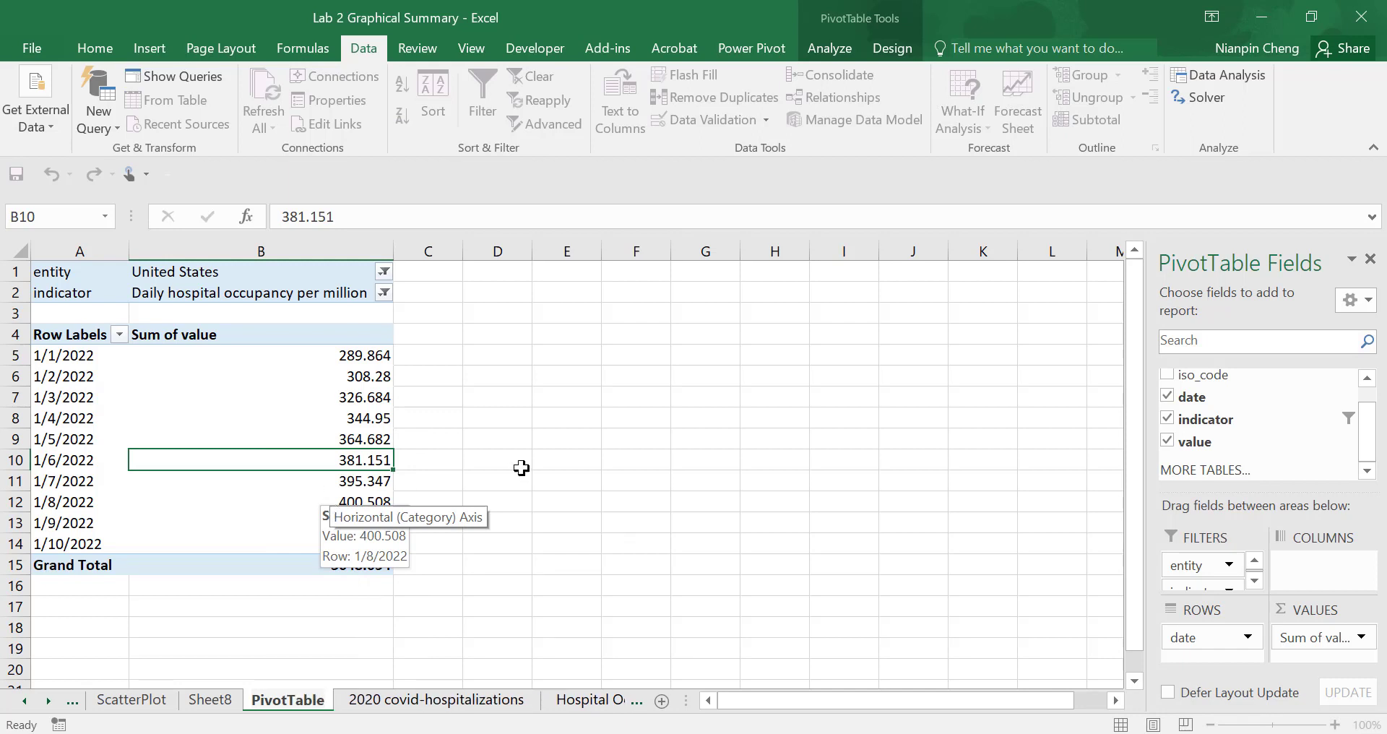
{"action": "left_click_drag", "start_coordinate": [627, 526], "coordinate": [620, 541]}
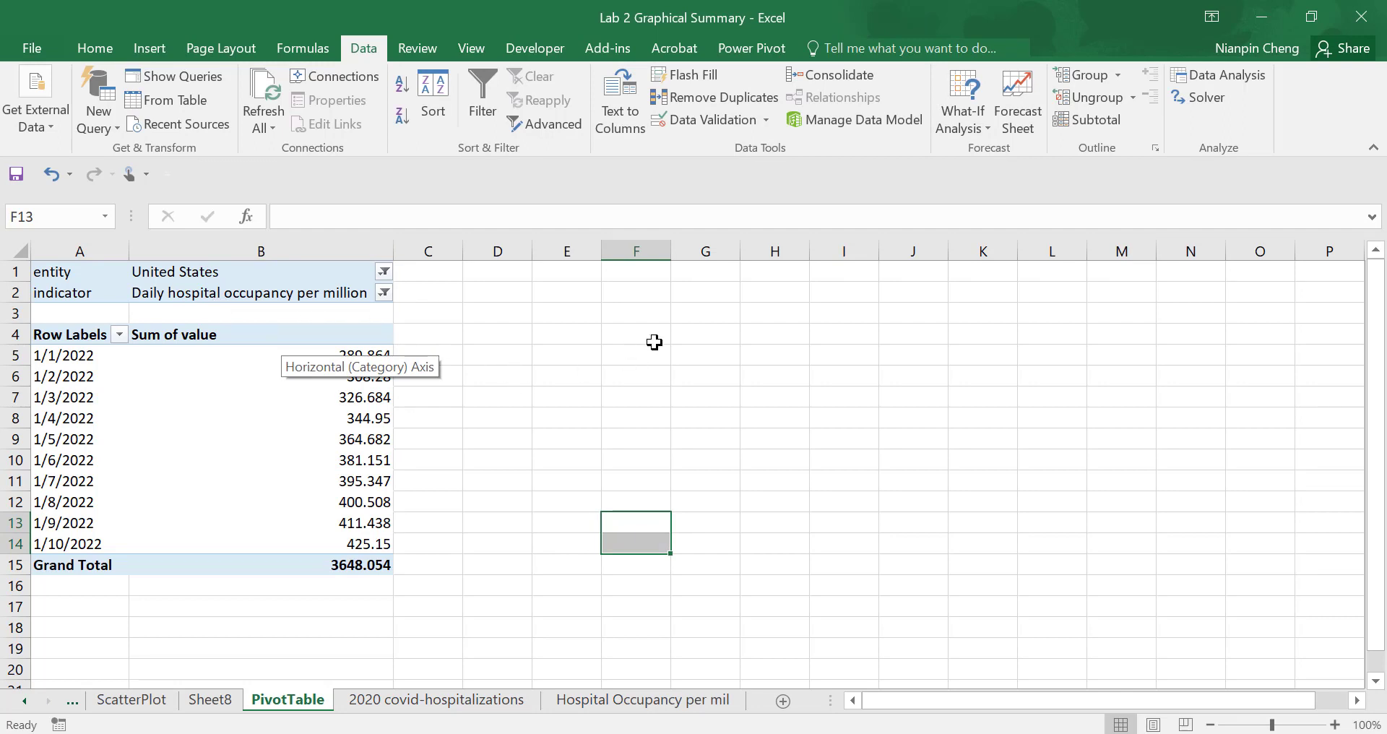
{"action": "left_click", "coordinate": [677, 335]}
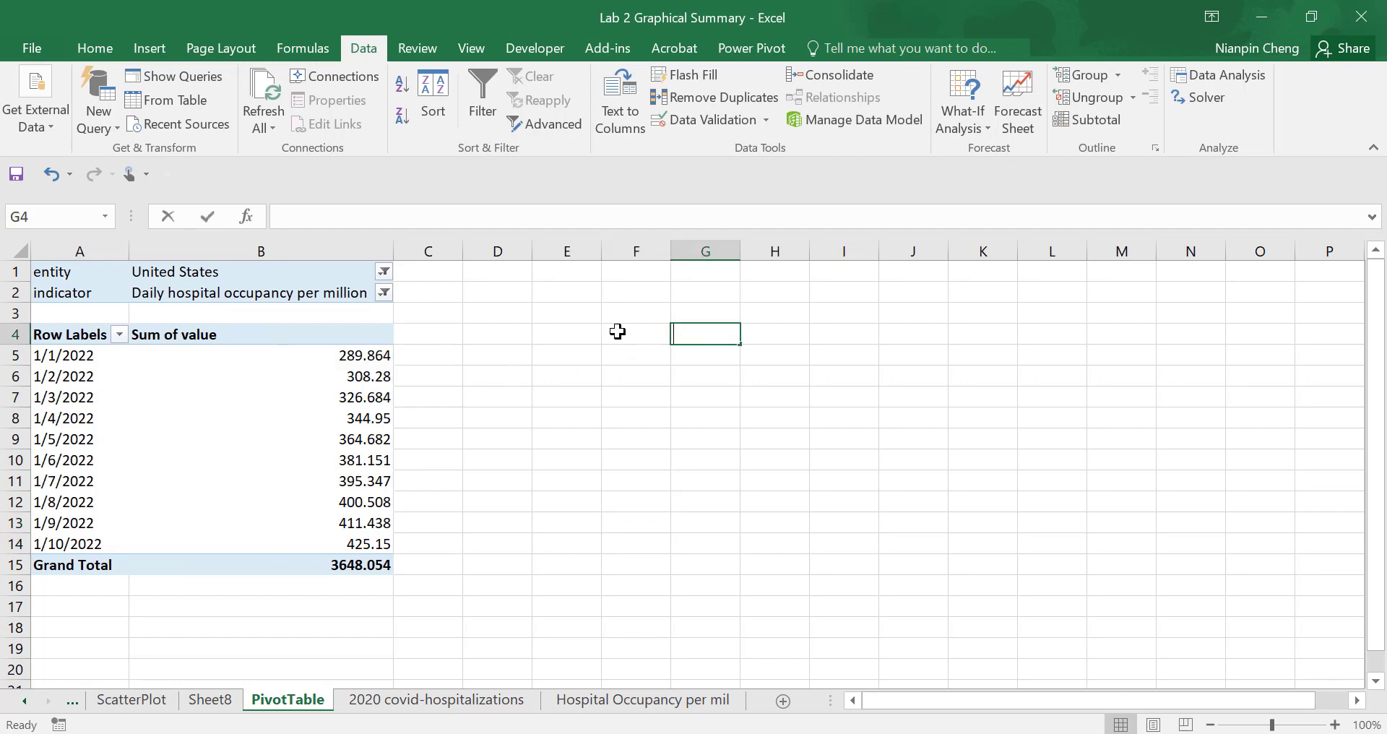
{"action": "type", "text": "Date"}
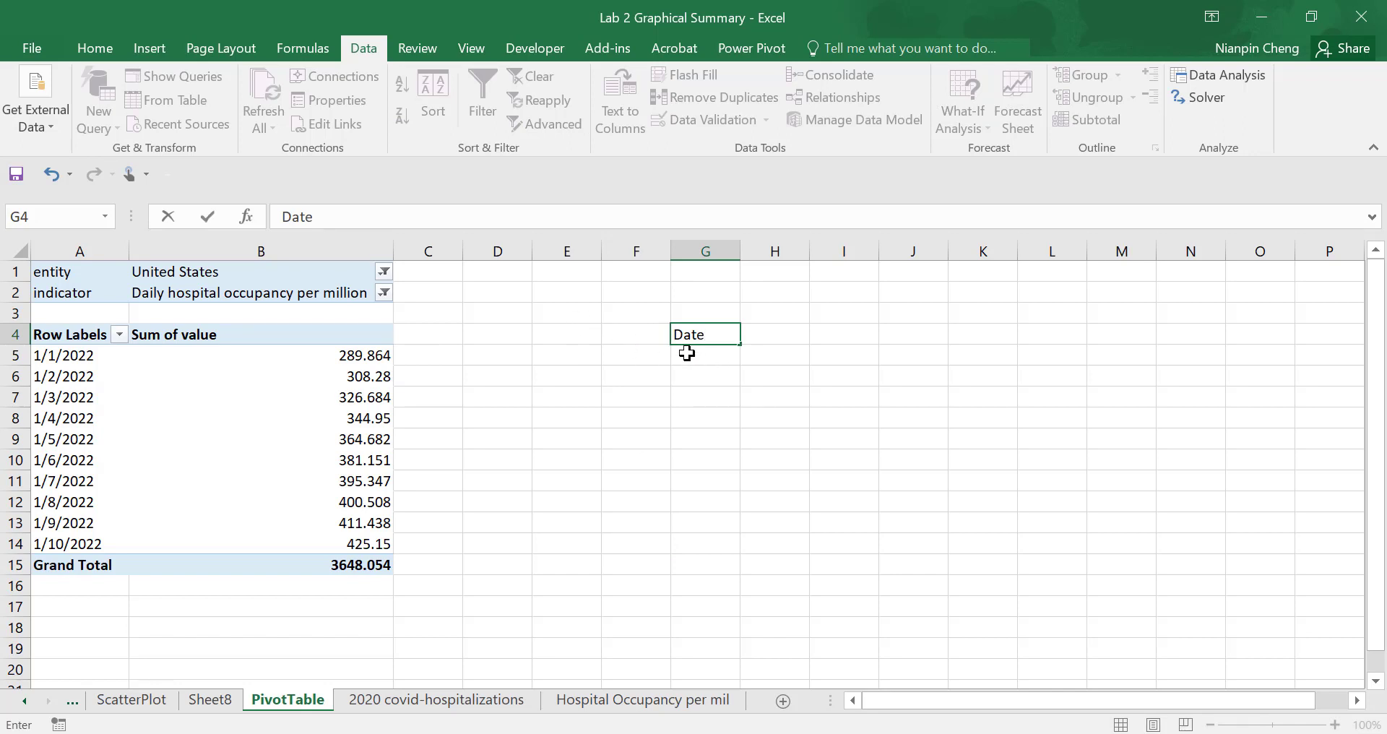
{"action": "left_click_drag", "start_coordinate": [645, 333], "coordinate": [618, 330]}
{"action": "key", "text": "BackSpace"}
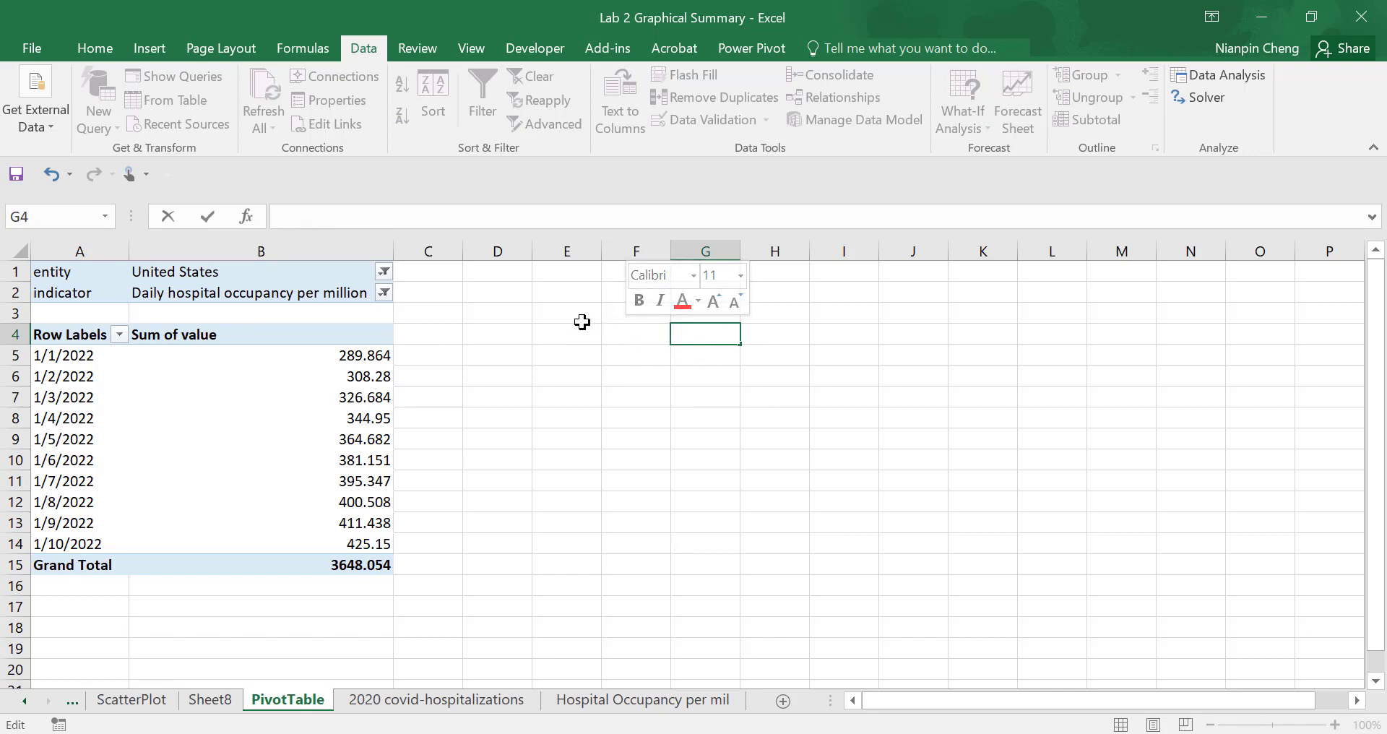
- Enter the heading Date in D4 and link E4 to the pivot table's entity with =B1
{"action": "left_click", "coordinate": [500, 339]}
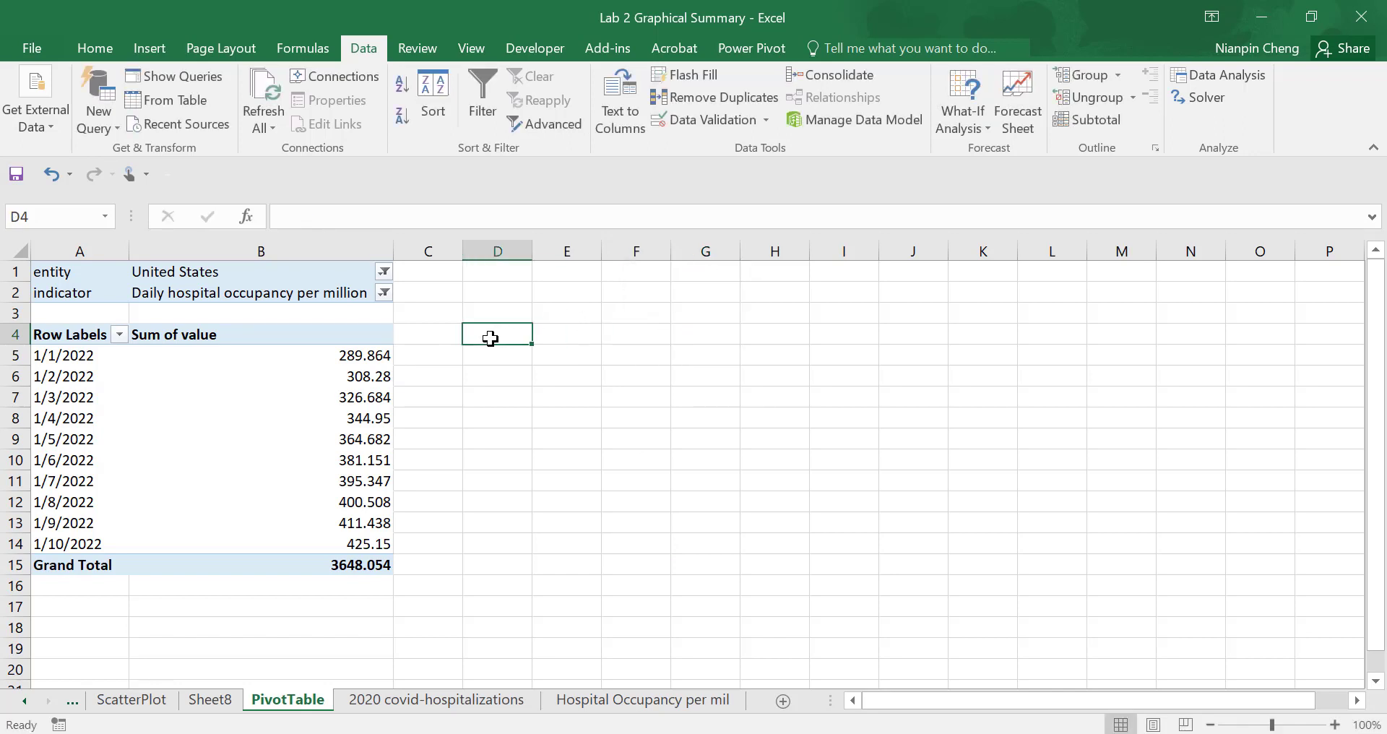
{"action": "type", "text": "Dat"}
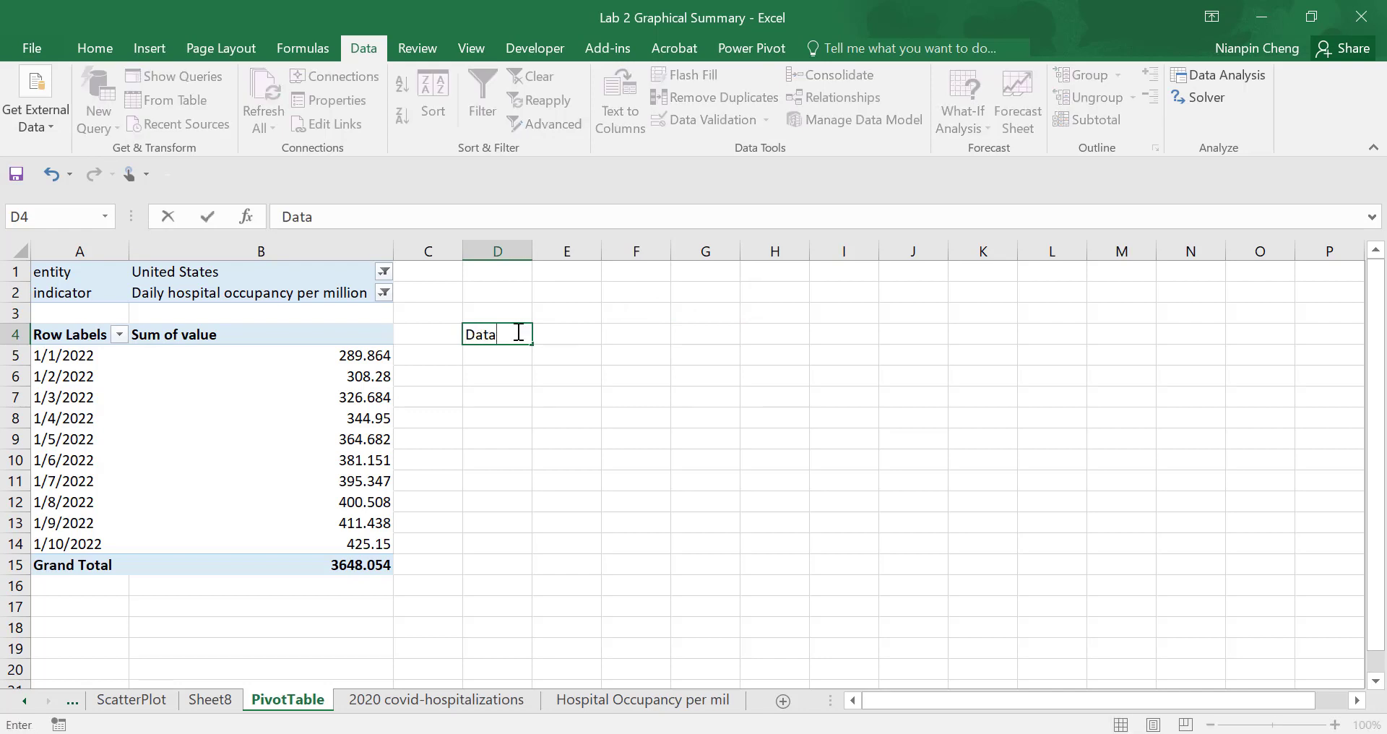
{"action": "type", "text": "e"}
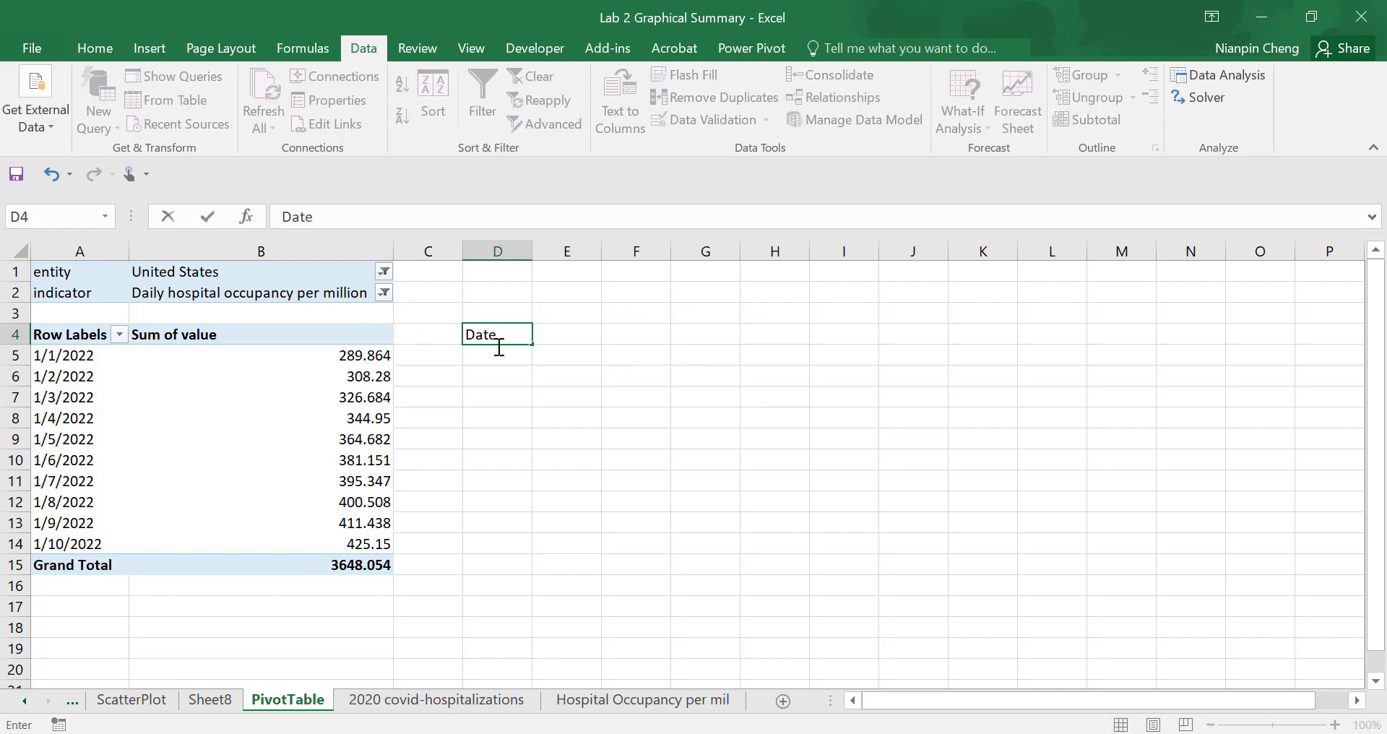
{"action": "left_click", "coordinate": [552, 336]}
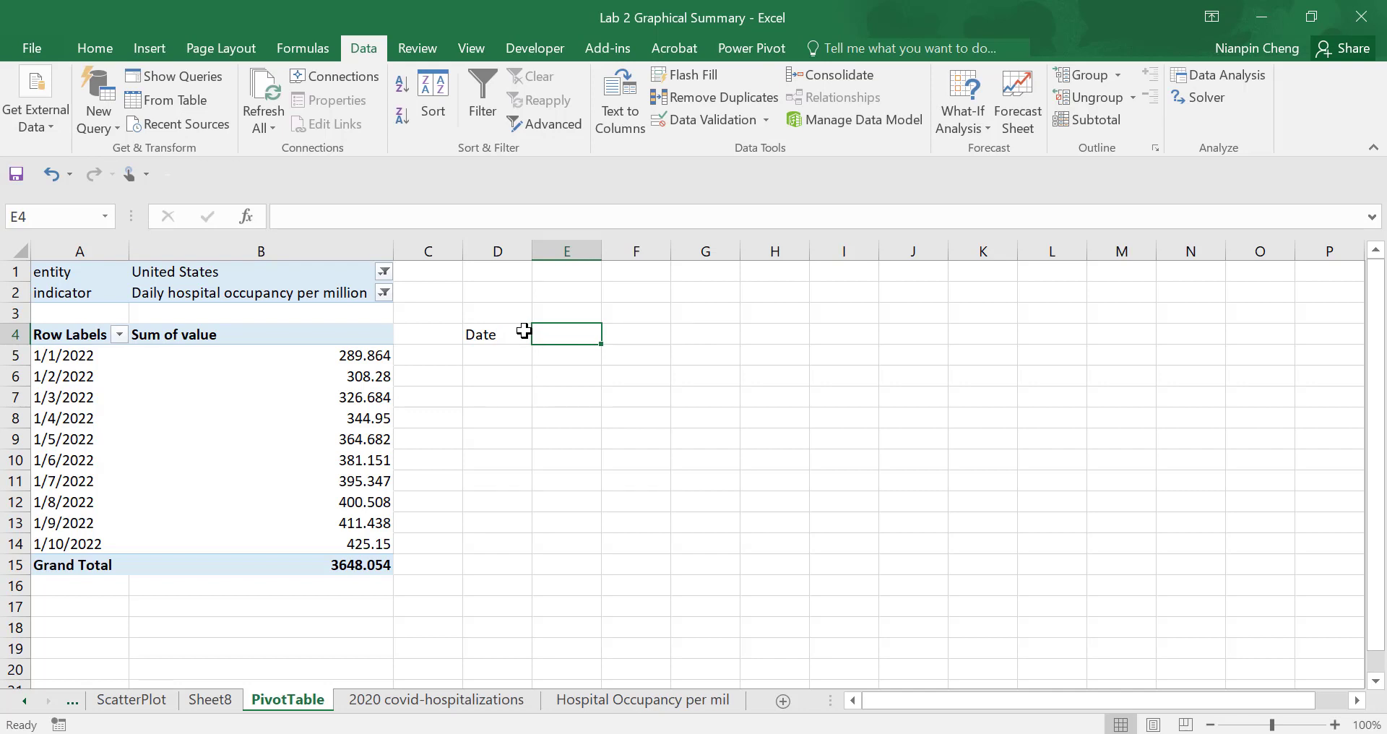
{"action": "type", "text": "="}
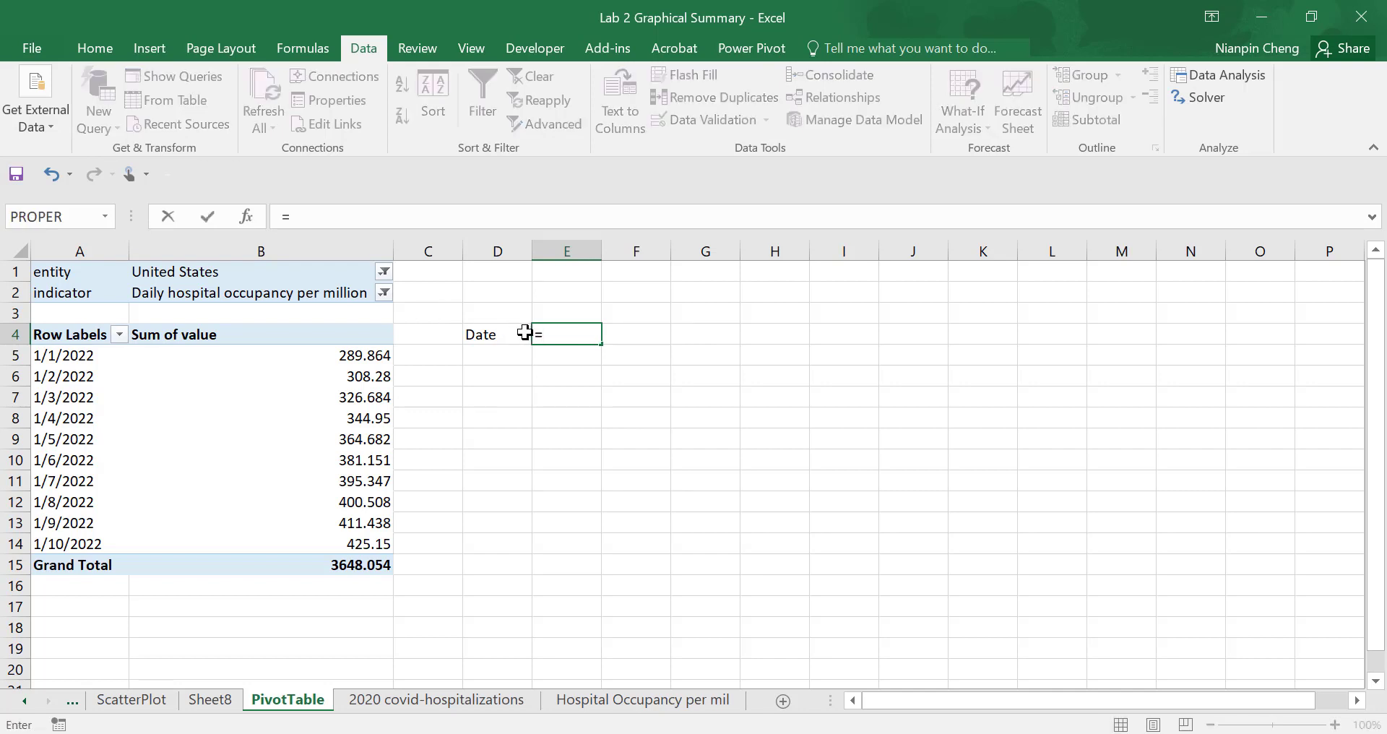
{"action": "type", "text": "b1"}
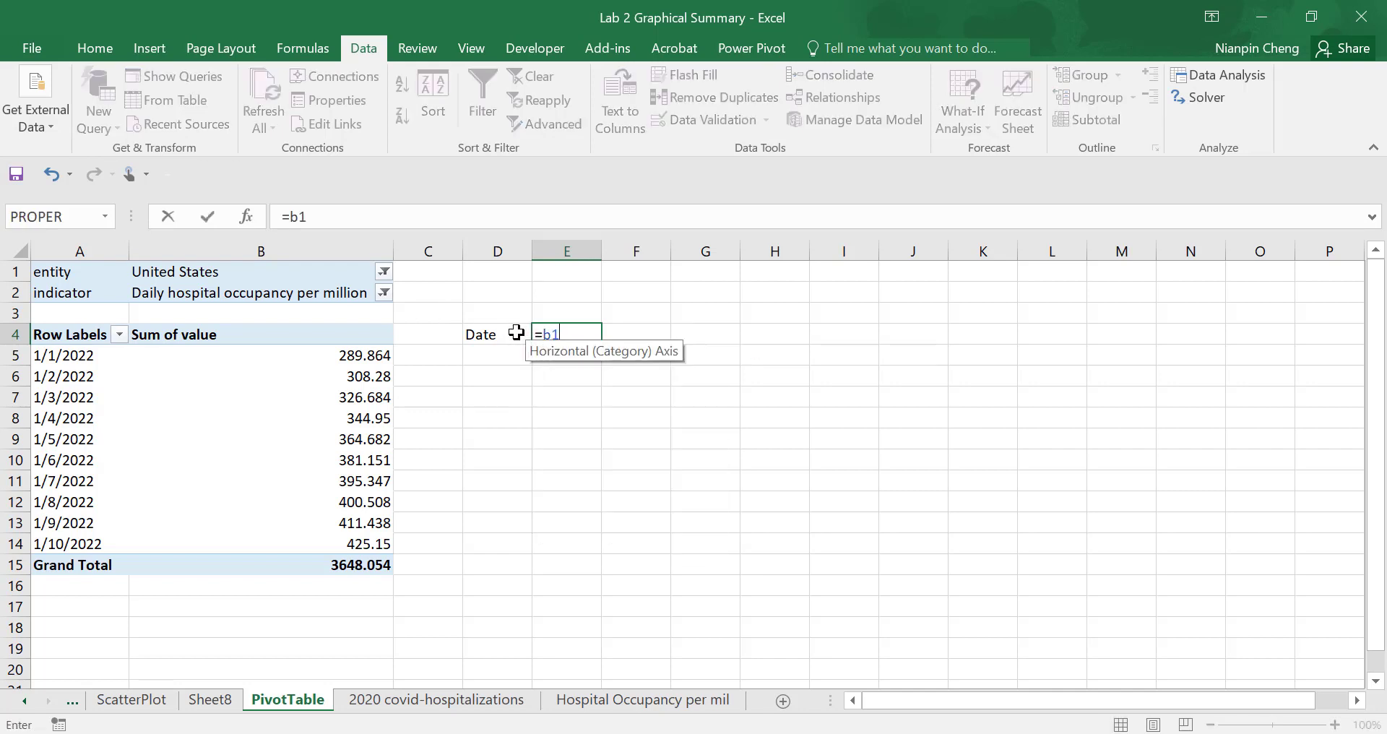
{"action": "key", "text": "Return"}
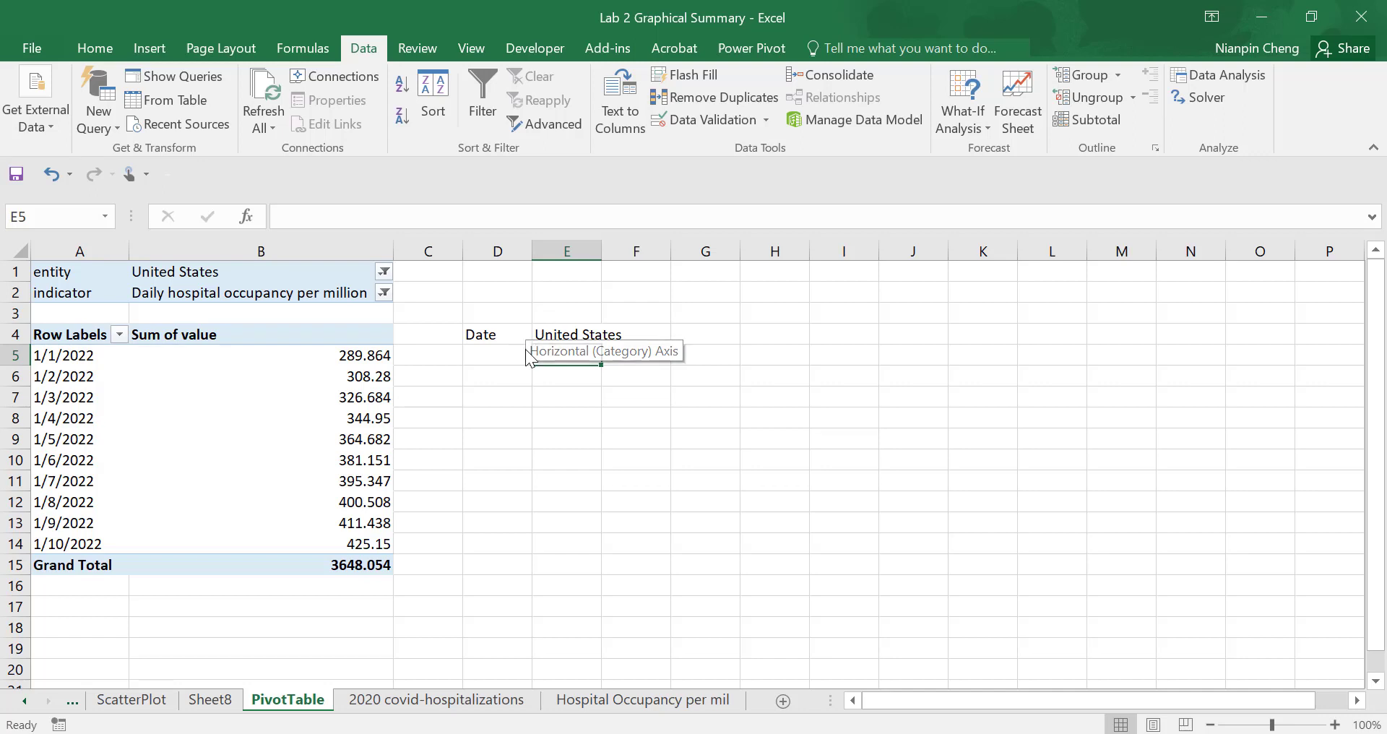
- Link D5 and E5 to the pivot table's first date and value with =A5 and =B5
{"action": "left_click", "coordinate": [518, 349]}
{"action": "type", "text": "=a5"}
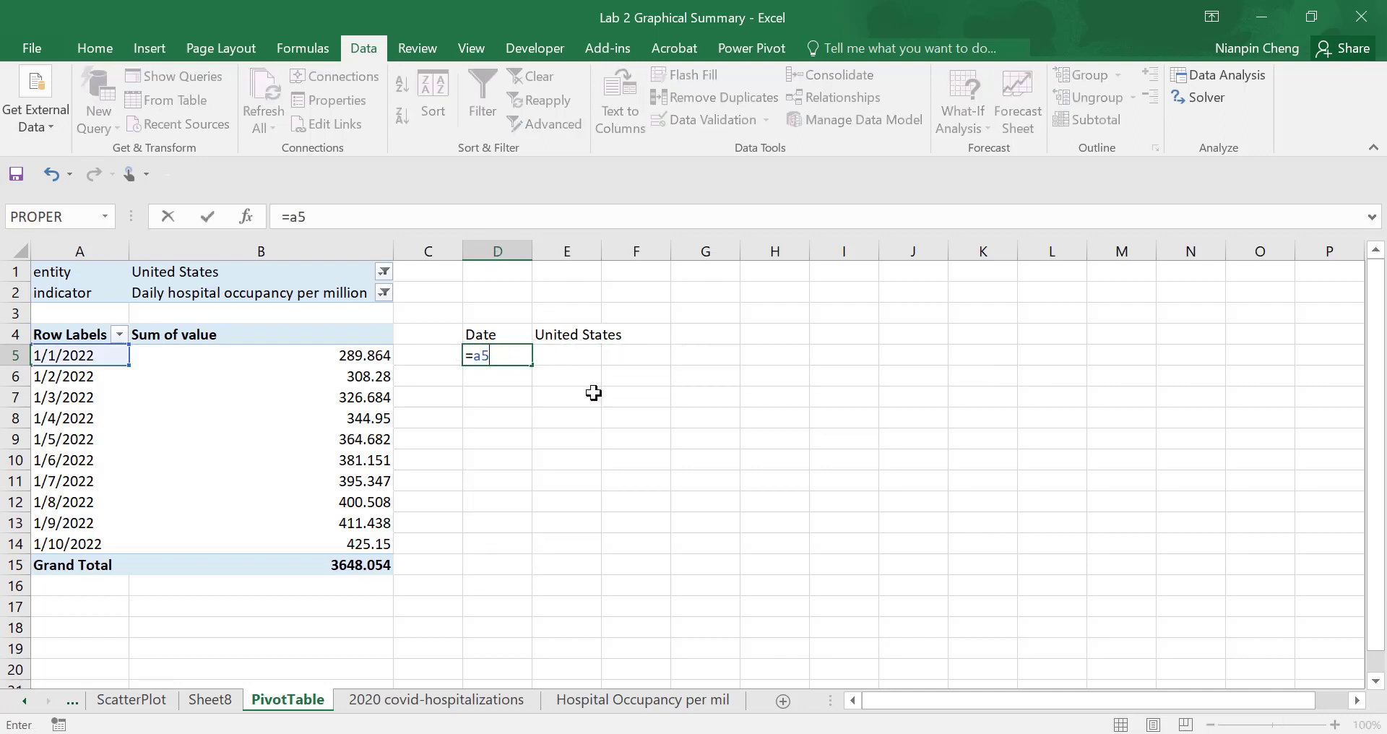
{"action": "left_click", "coordinate": [549, 433]}
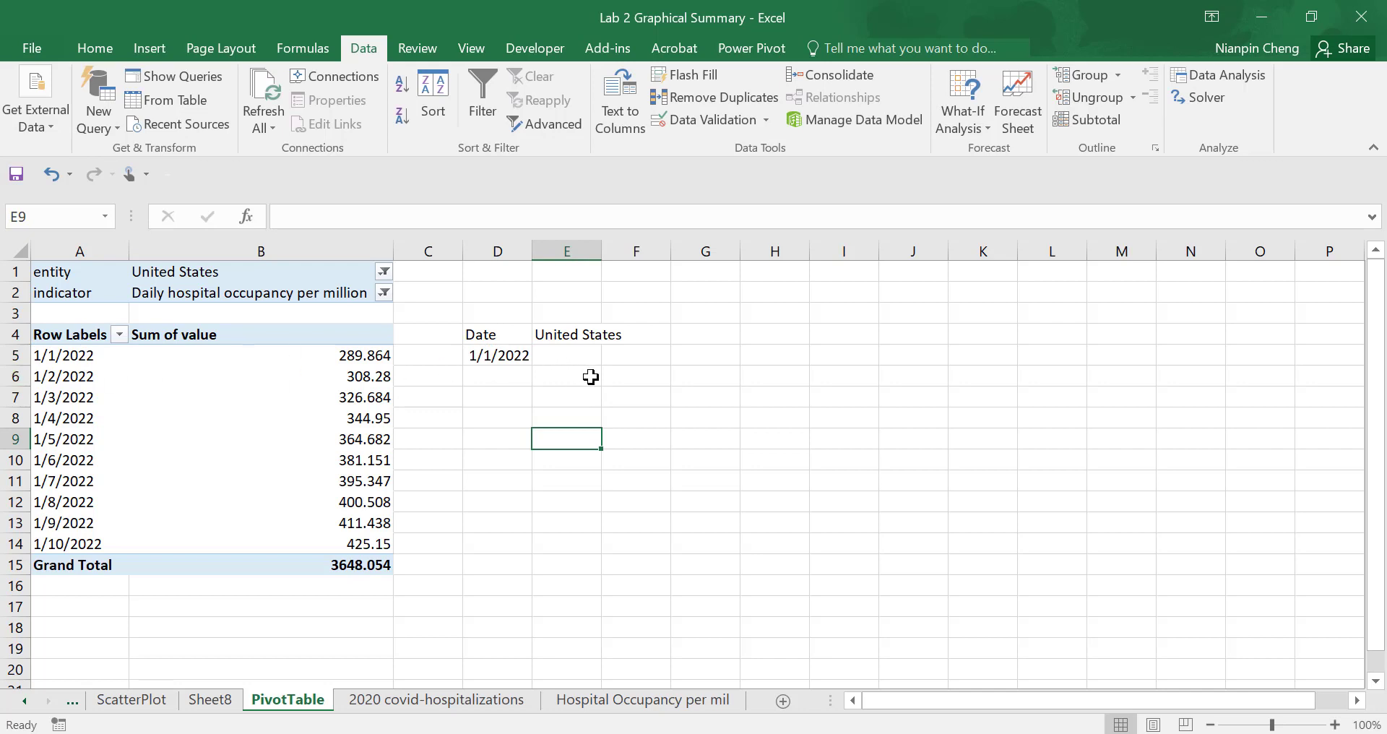
{"action": "left_click", "coordinate": [585, 354]}
{"action": "type", "text": "=b"}
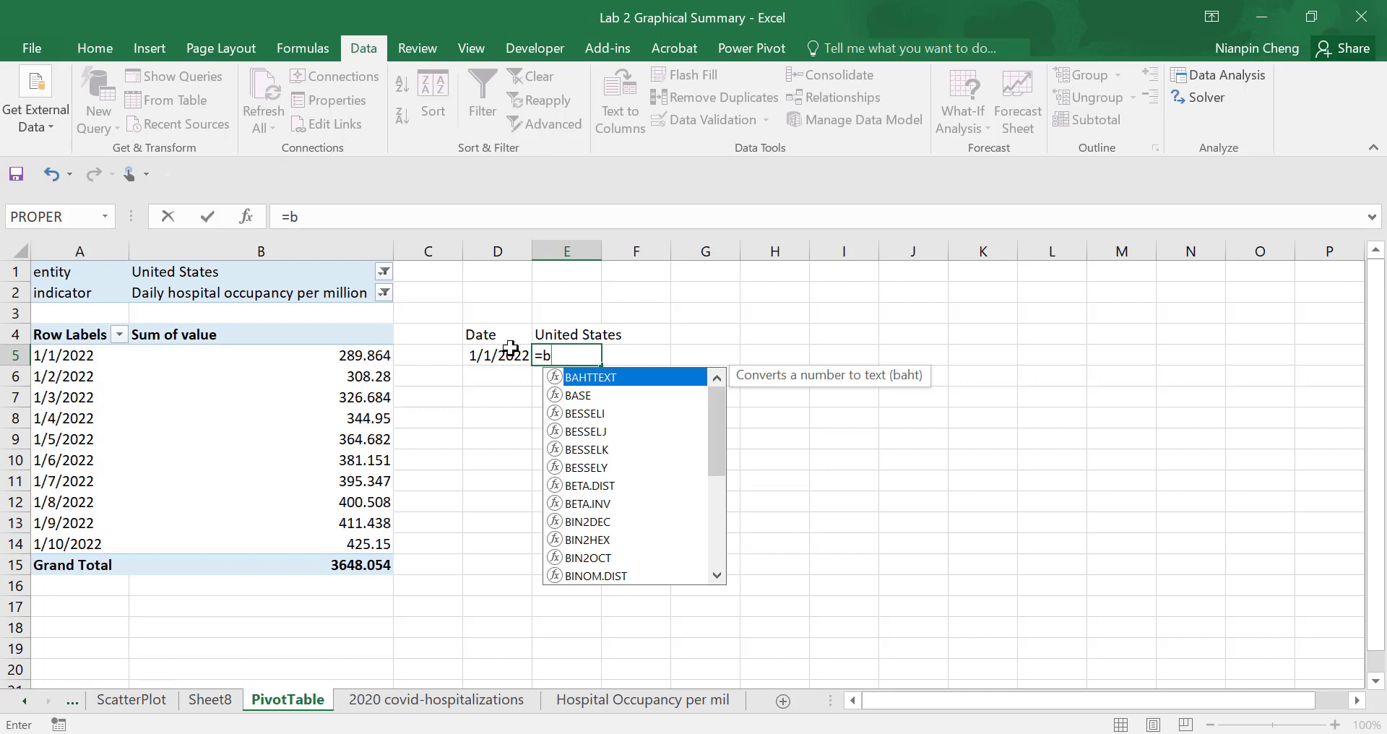
{"action": "type", "text": "5"}
{"action": "key", "text": "Return"}
- Fill the D5:E5 formulas down to row 14 and widen column D to fit the full dates
{"action": "left_click_drag", "start_coordinate": [492, 351], "coordinate": [590, 359]}
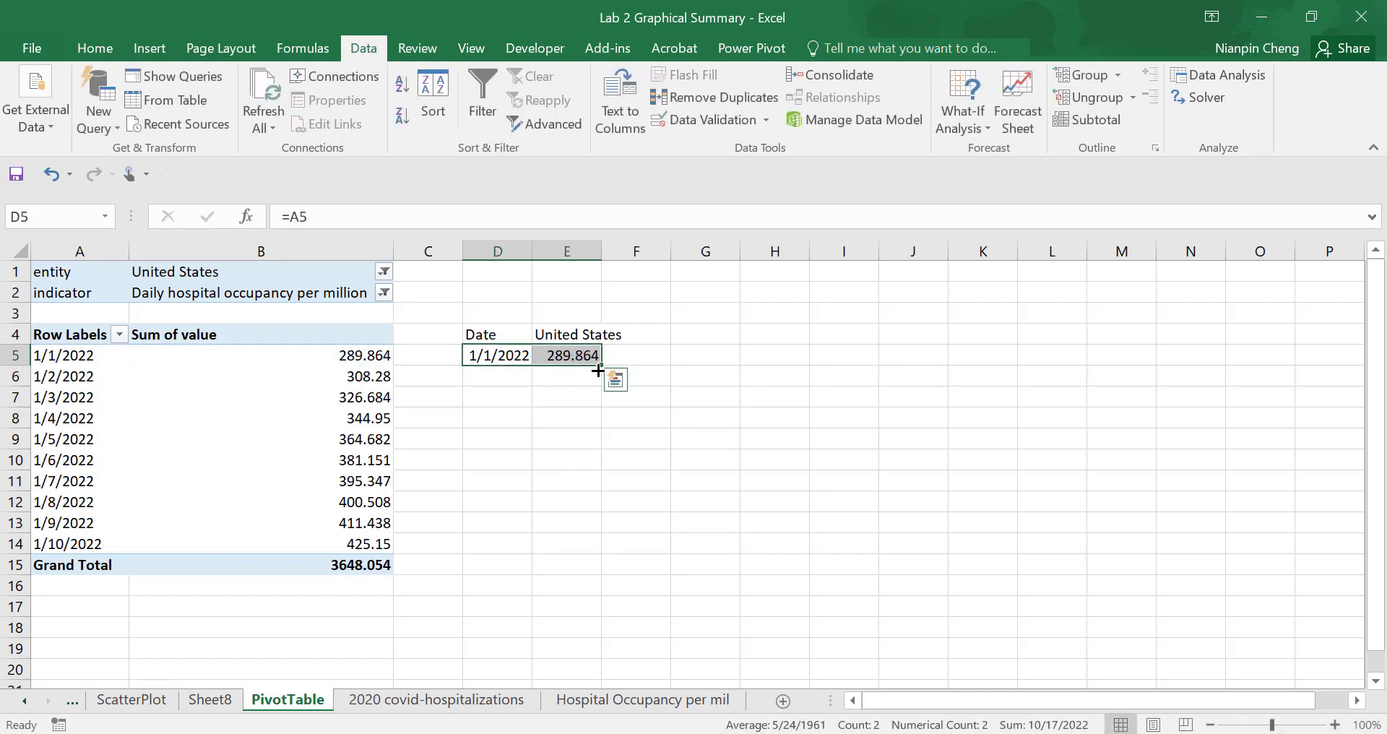
{"action": "left_click", "coordinate": [604, 364]}
{"action": "left_click_drag", "start_coordinate": [604, 364], "coordinate": [592, 545]}
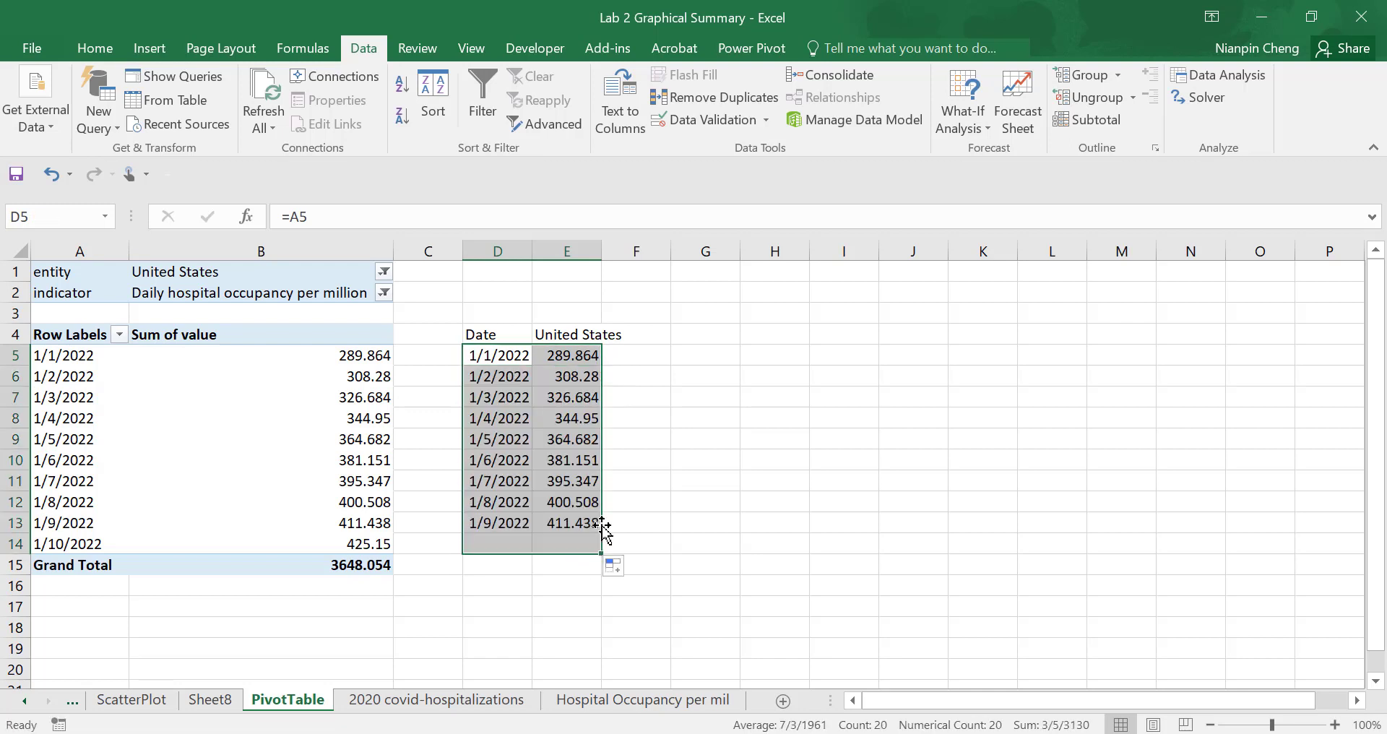
{"action": "left_click", "coordinate": [719, 481]}
{"action": "left_click_drag", "start_coordinate": [528, 250], "coordinate": [549, 250]}
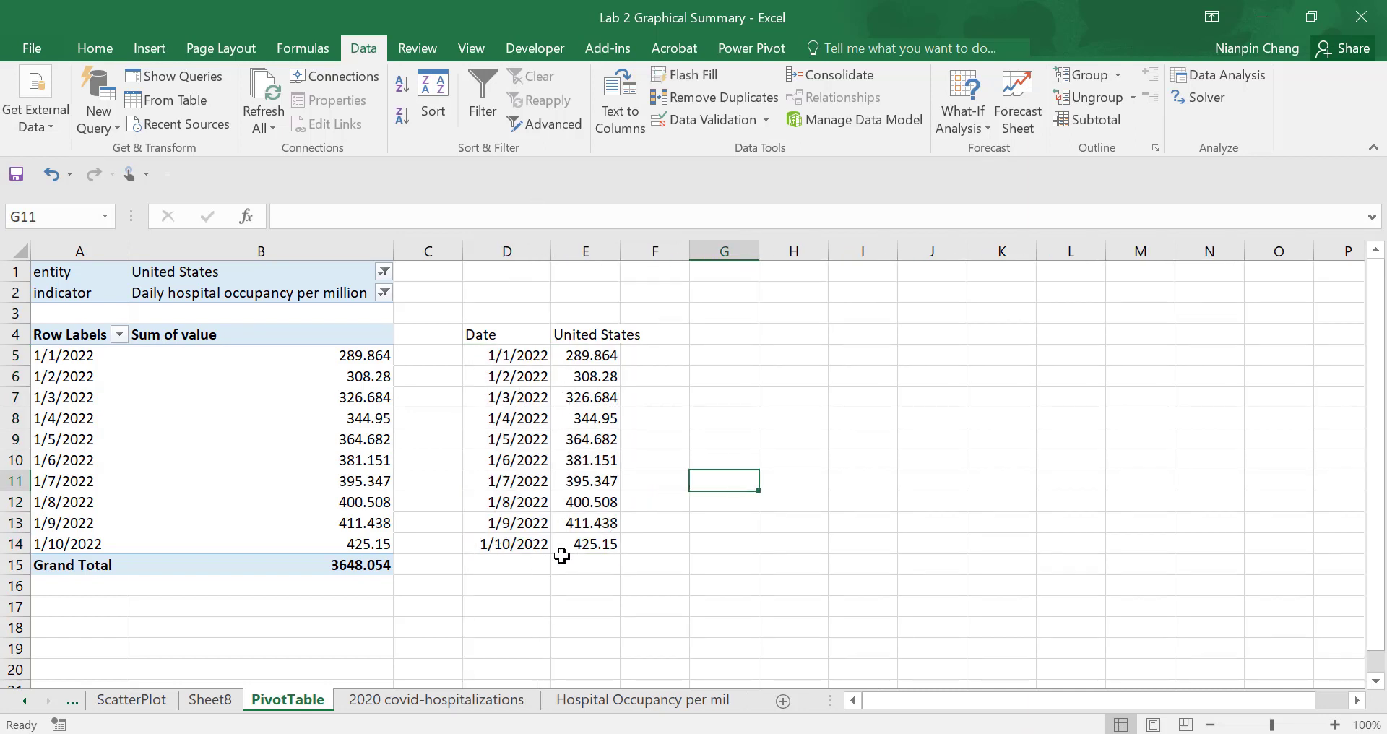
{"action": "left_click_drag", "start_coordinate": [504, 340], "coordinate": [591, 542]}
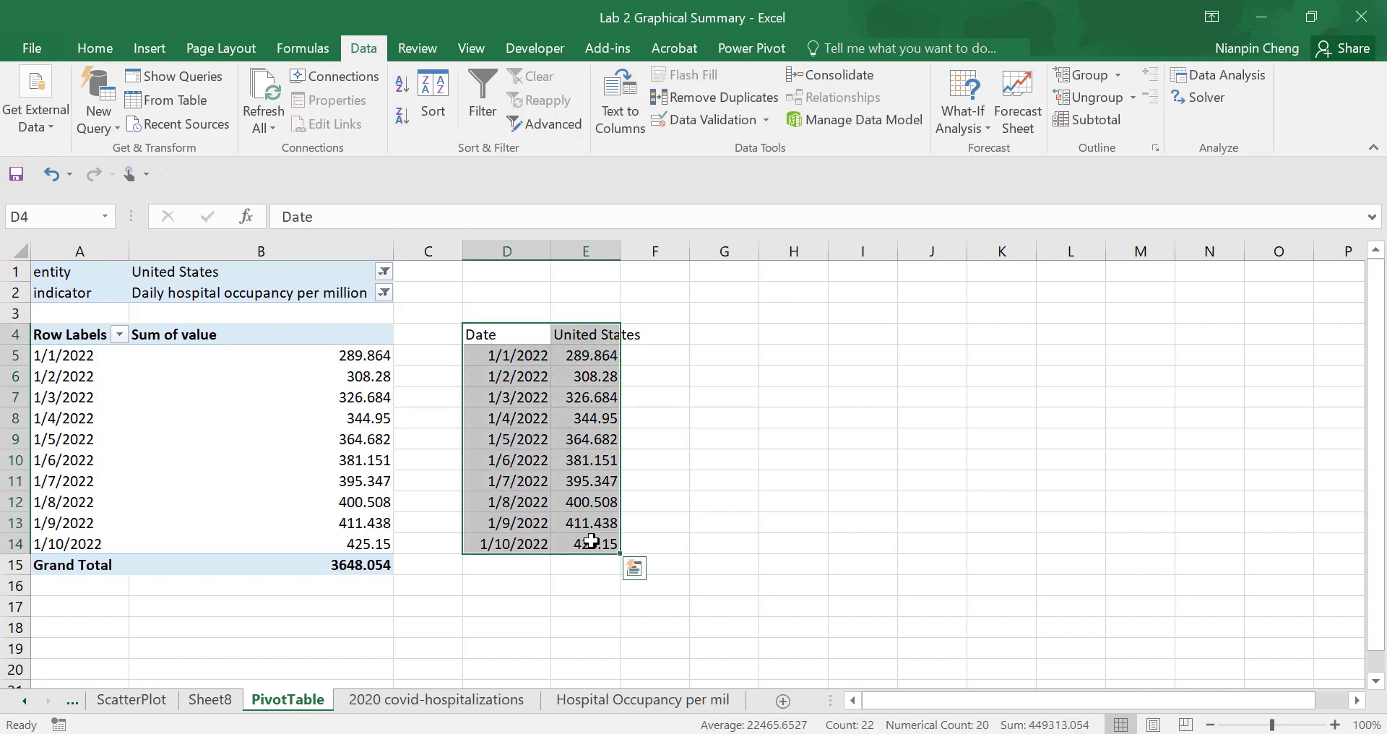
{"action": "left_click", "coordinate": [634, 569]}
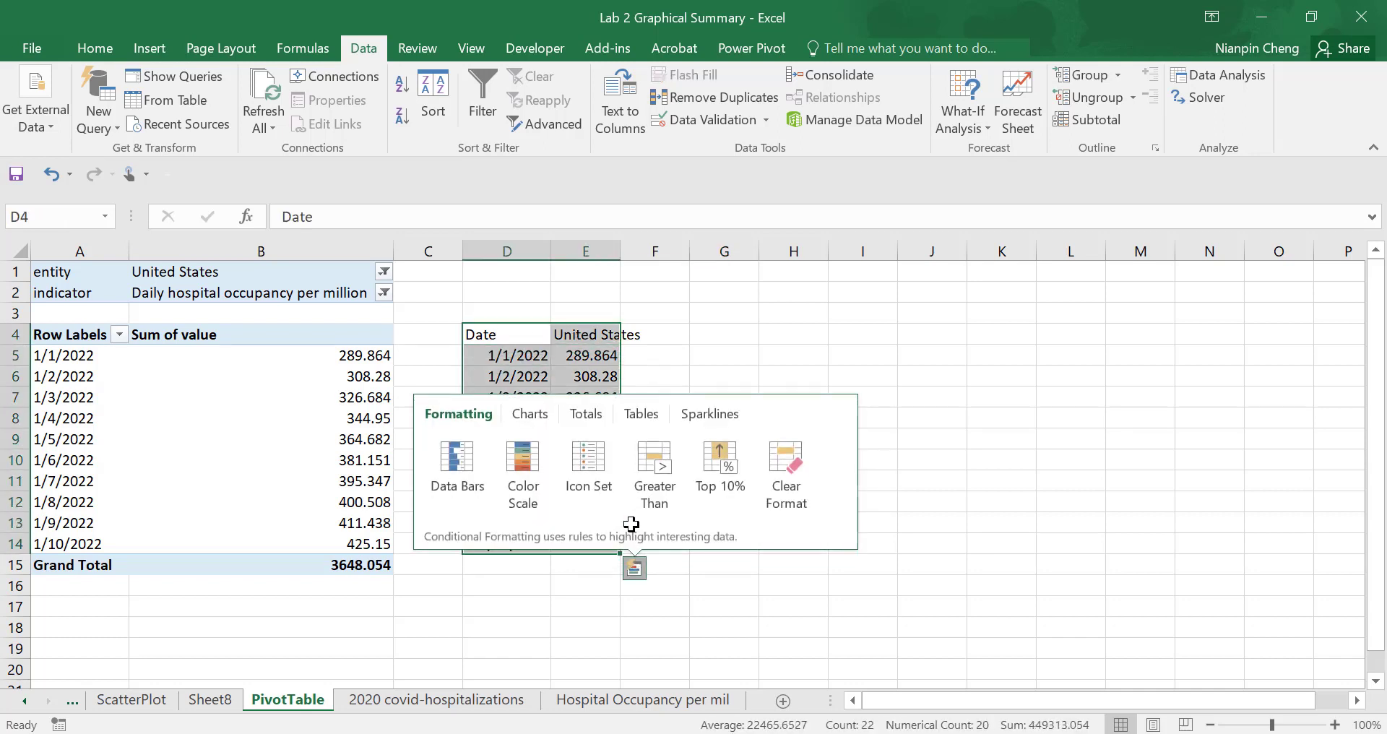
{"action": "left_click", "coordinate": [872, 339]}
{"action": "right_click", "coordinate": [852, 337]}
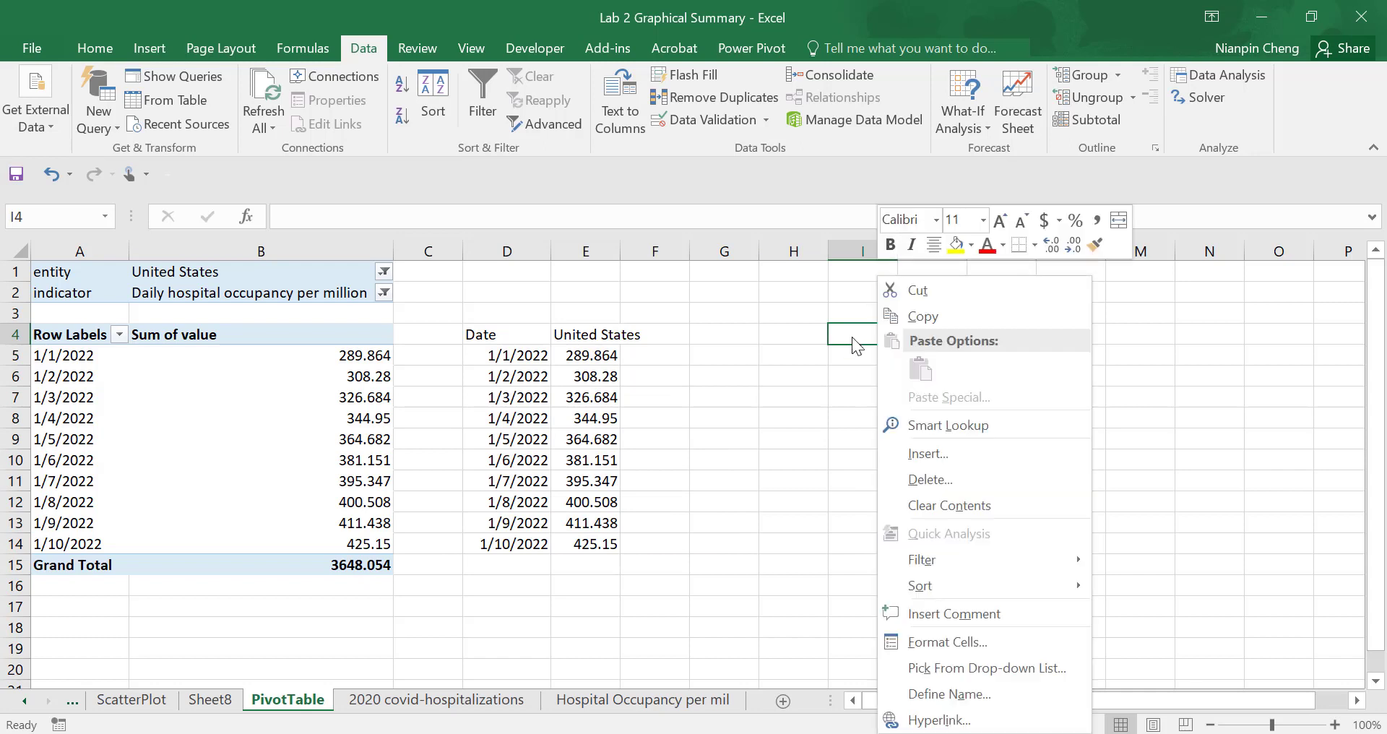
{"action": "left_click", "coordinate": [850, 386]}
{"action": "right_click", "coordinate": [864, 335]}
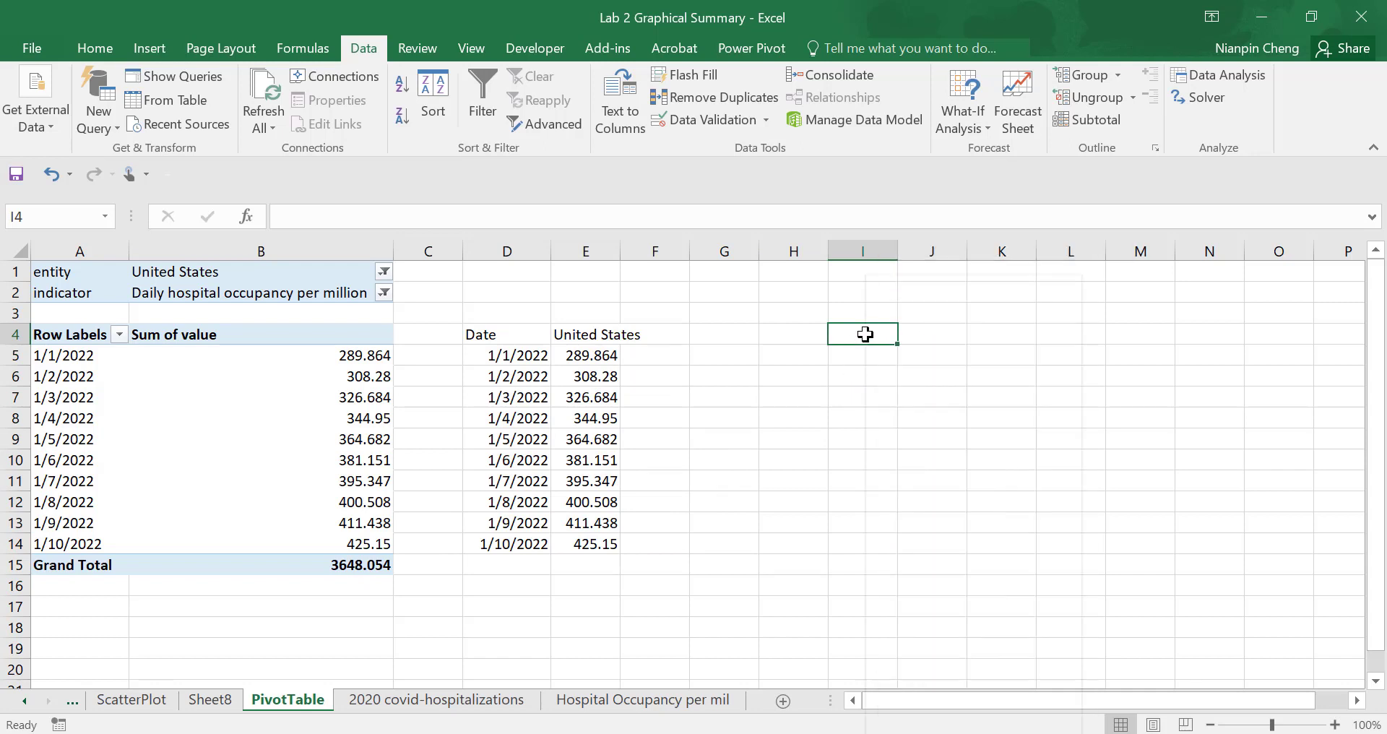
{"action": "left_click", "coordinate": [840, 390]}
- Copy the Date and United States table in D4:E14 and paste it as values starting at H4
{"action": "left_click_drag", "start_coordinate": [496, 334], "coordinate": [594, 543]}
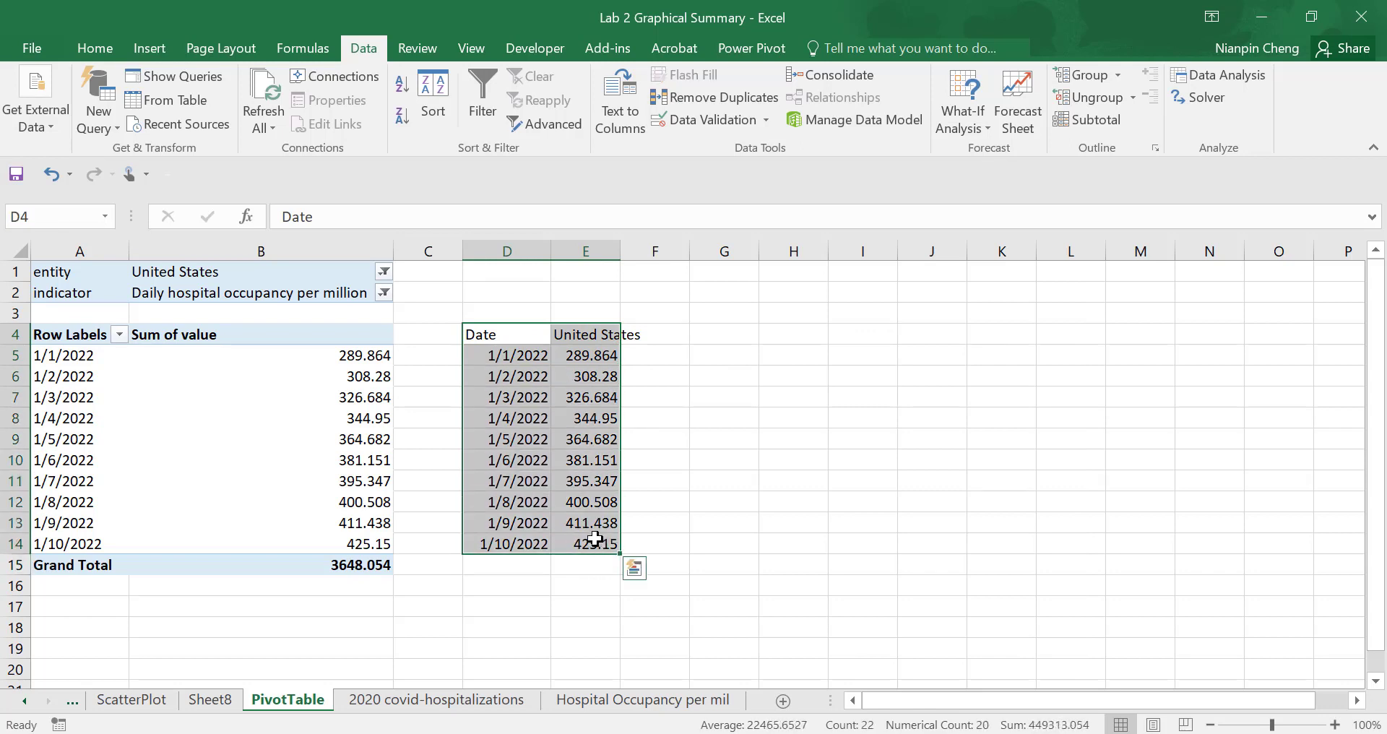
{"action": "key", "text": "ctrl+c"}
{"action": "left_click", "coordinate": [798, 337]}
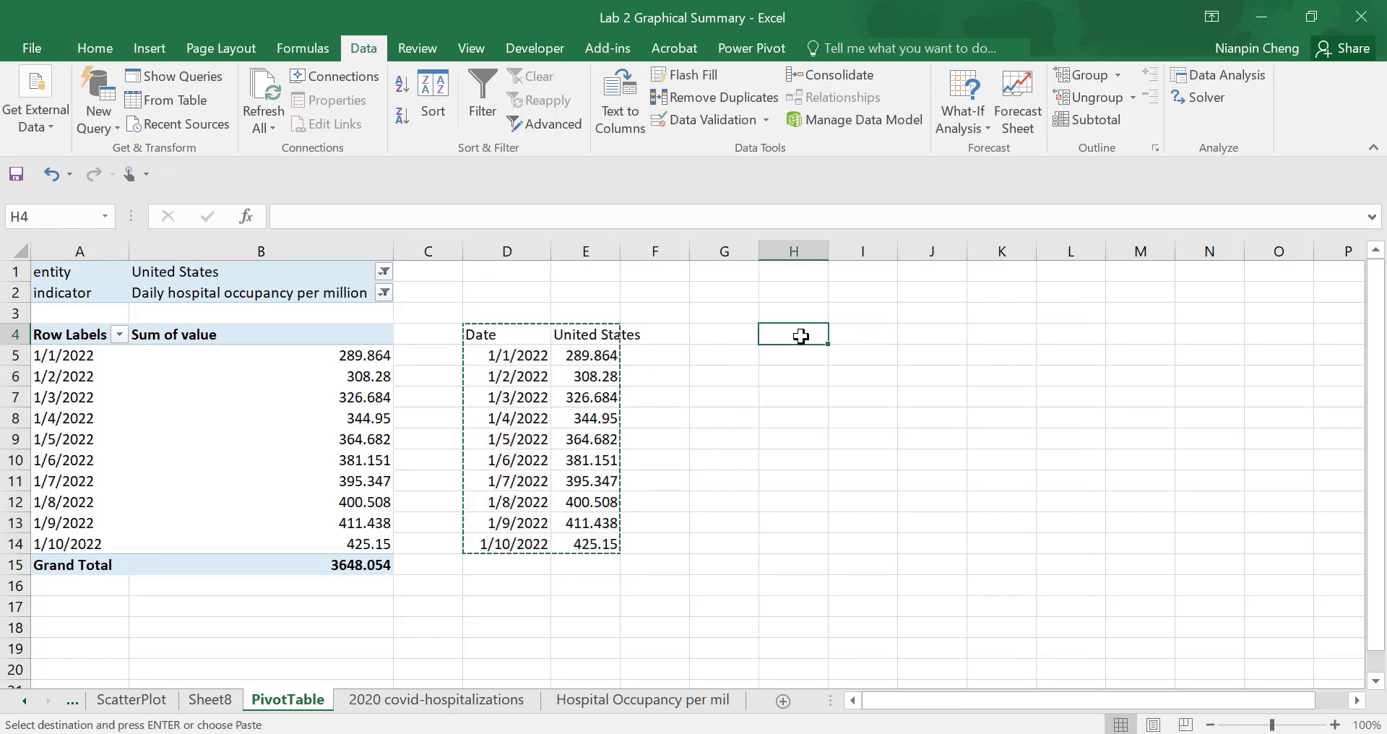
{"action": "right_click", "coordinate": [788, 348]}
{"action": "left_click", "coordinate": [877, 368]}
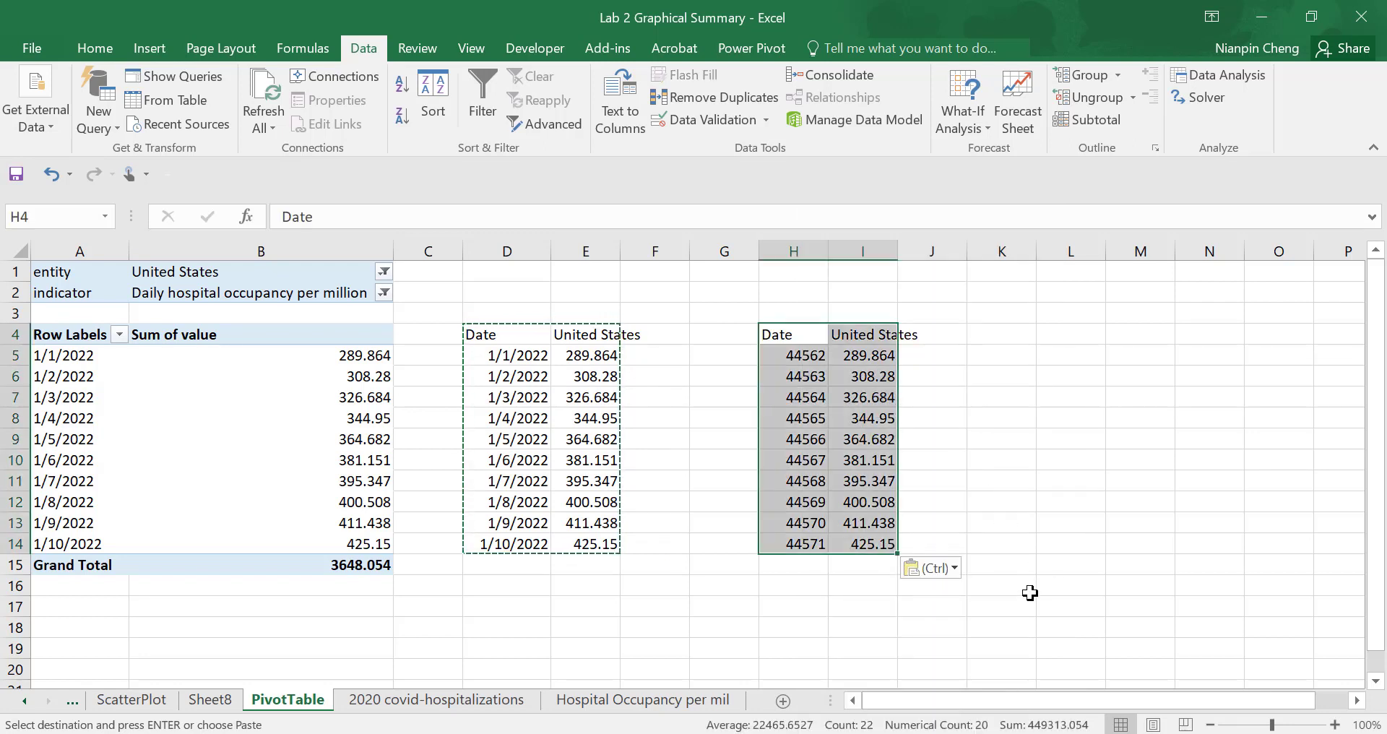
- Format the pasted date numbers in H5:H14 as Short Date
{"action": "left_click", "coordinate": [798, 364]}
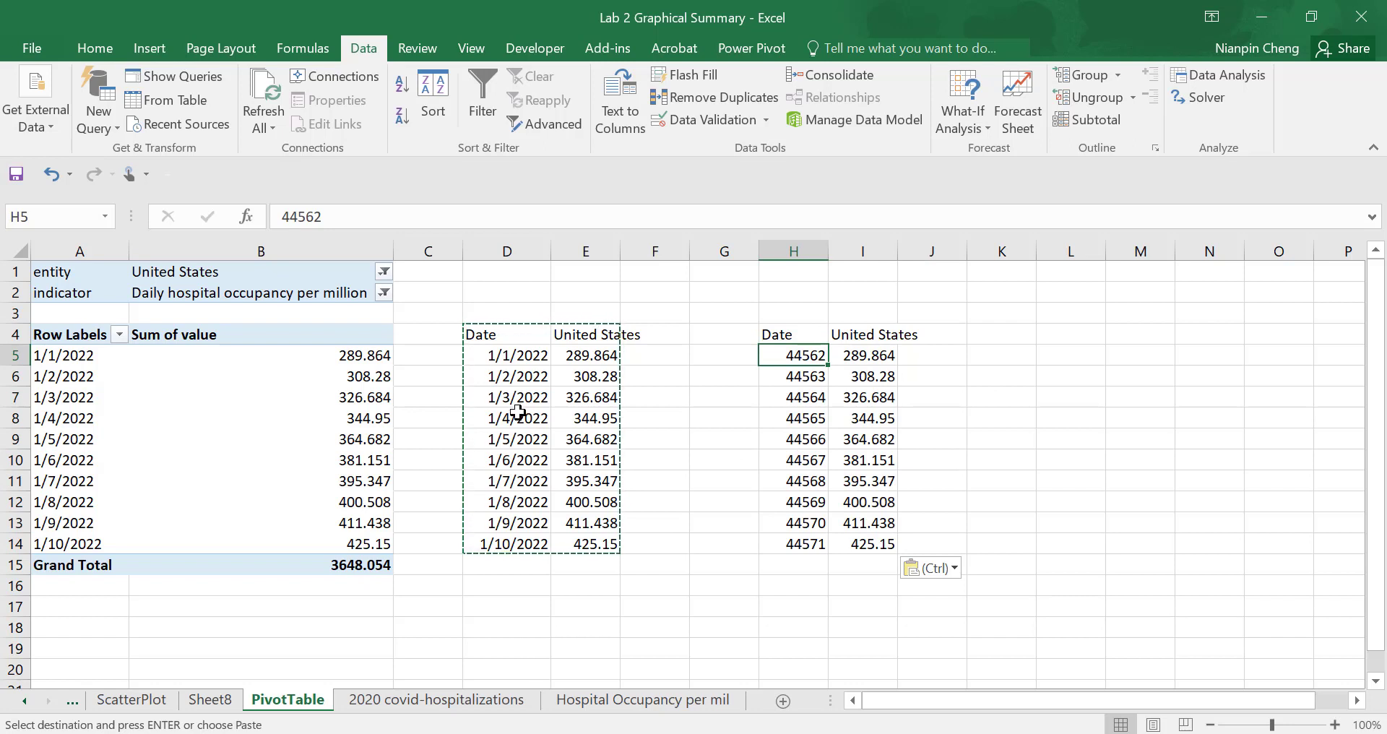
{"action": "left_click", "coordinate": [812, 375]}
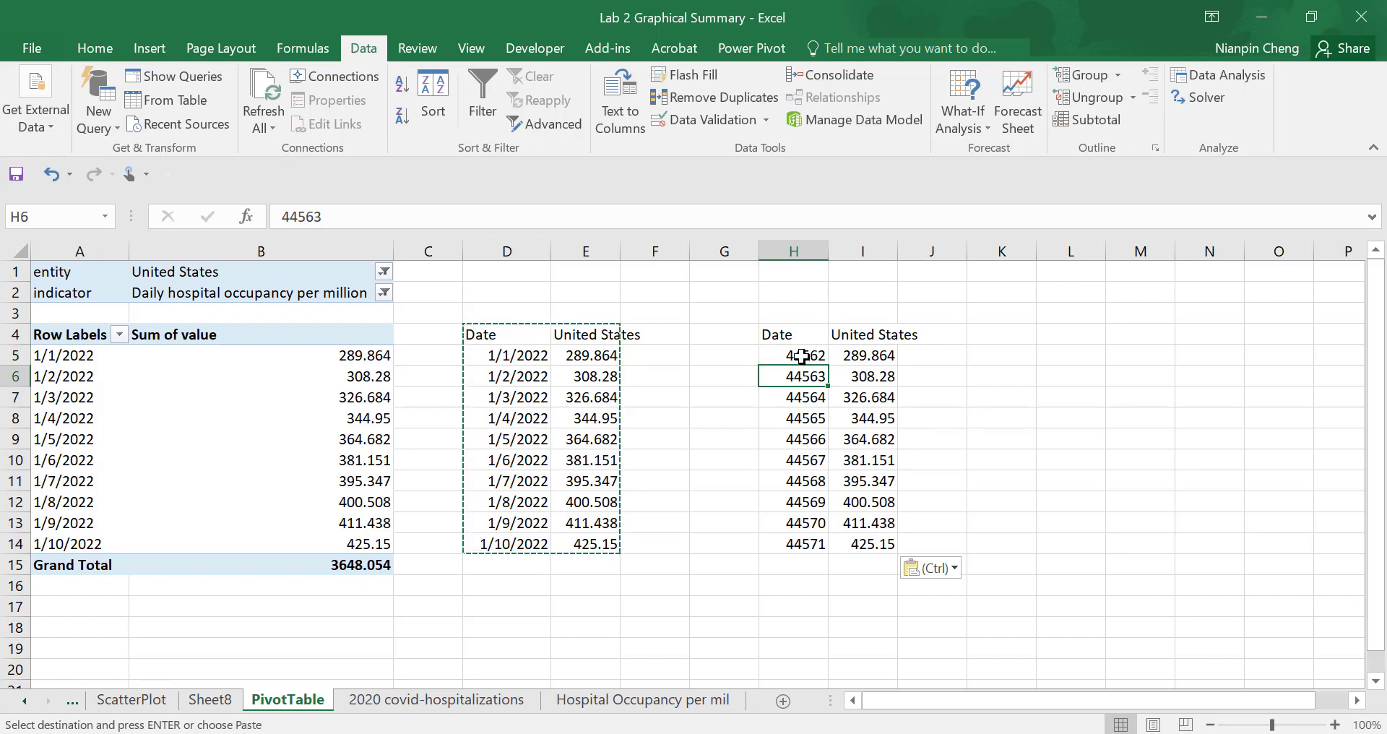
{"action": "left_click_drag", "start_coordinate": [801, 355], "coordinate": [794, 544]}
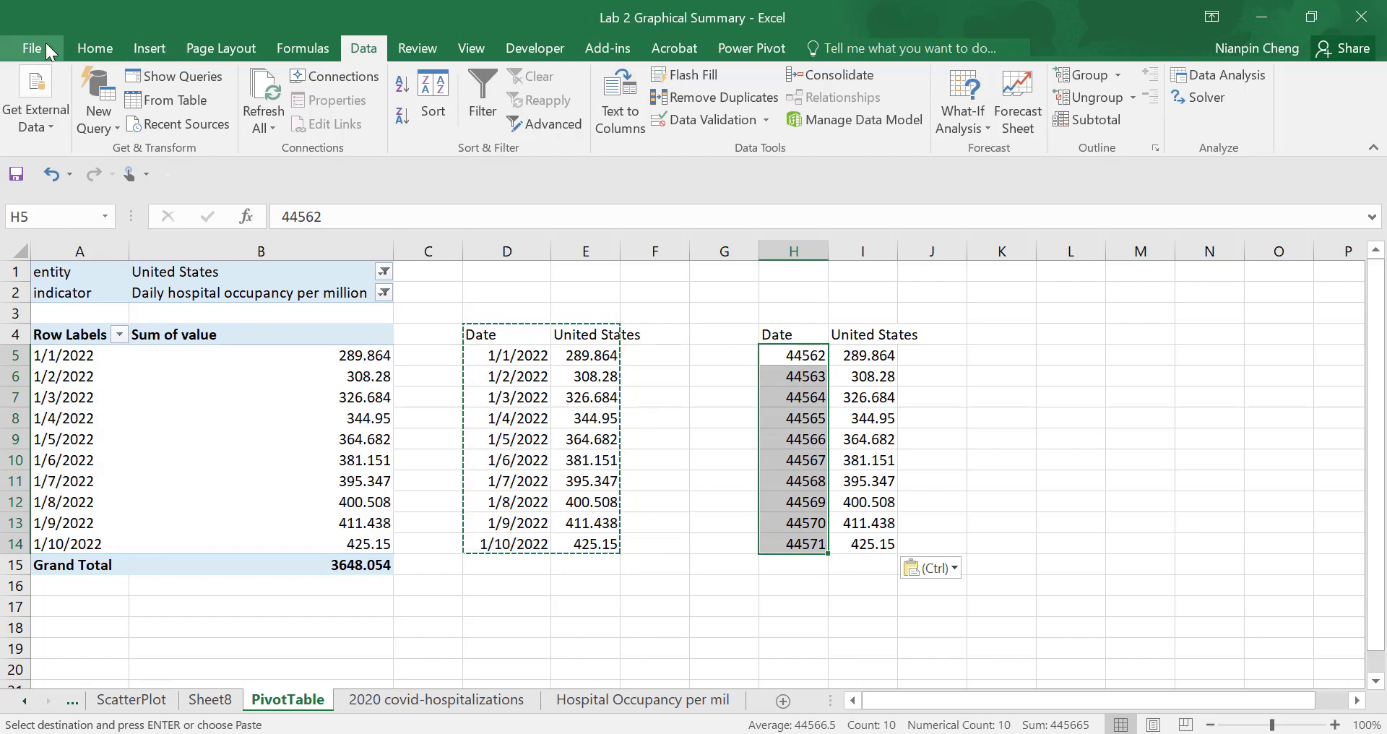
{"action": "left_click", "coordinate": [77, 44]}
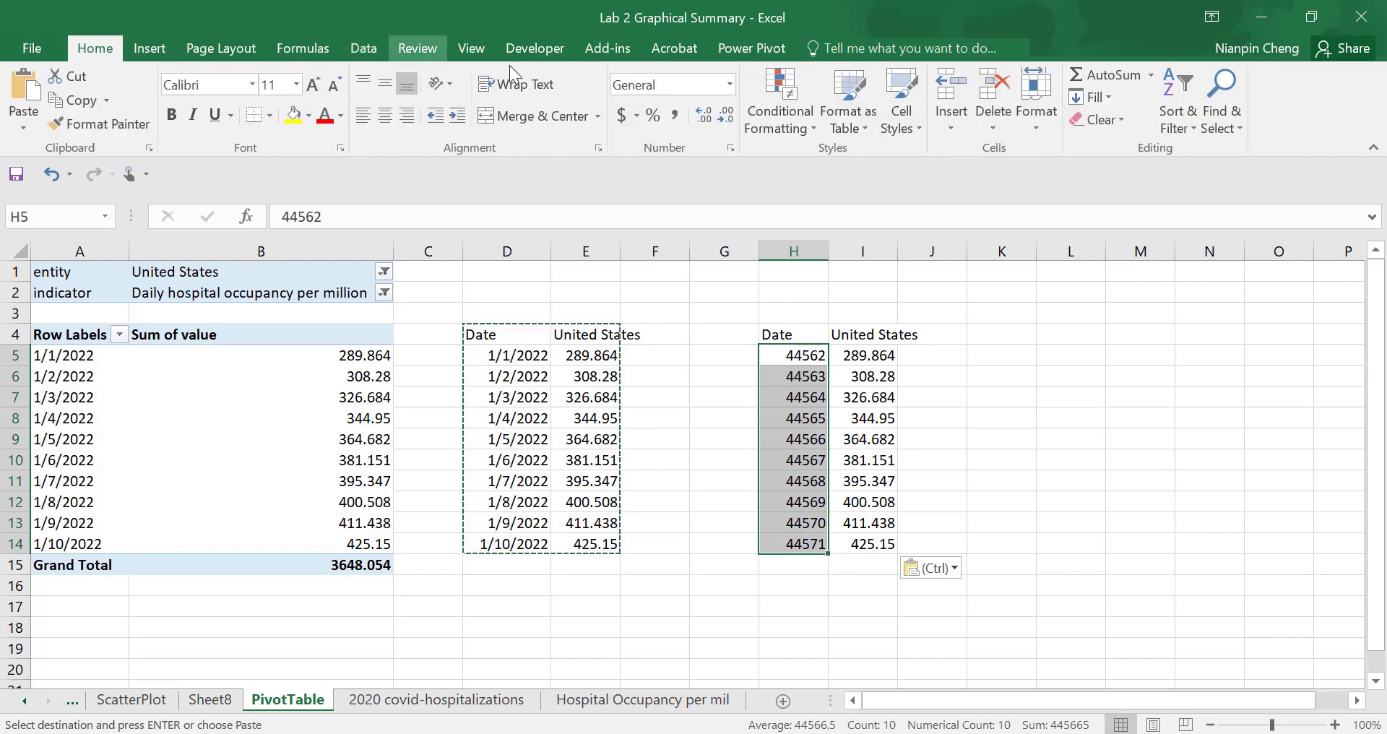
{"action": "left_click", "coordinate": [728, 85]}
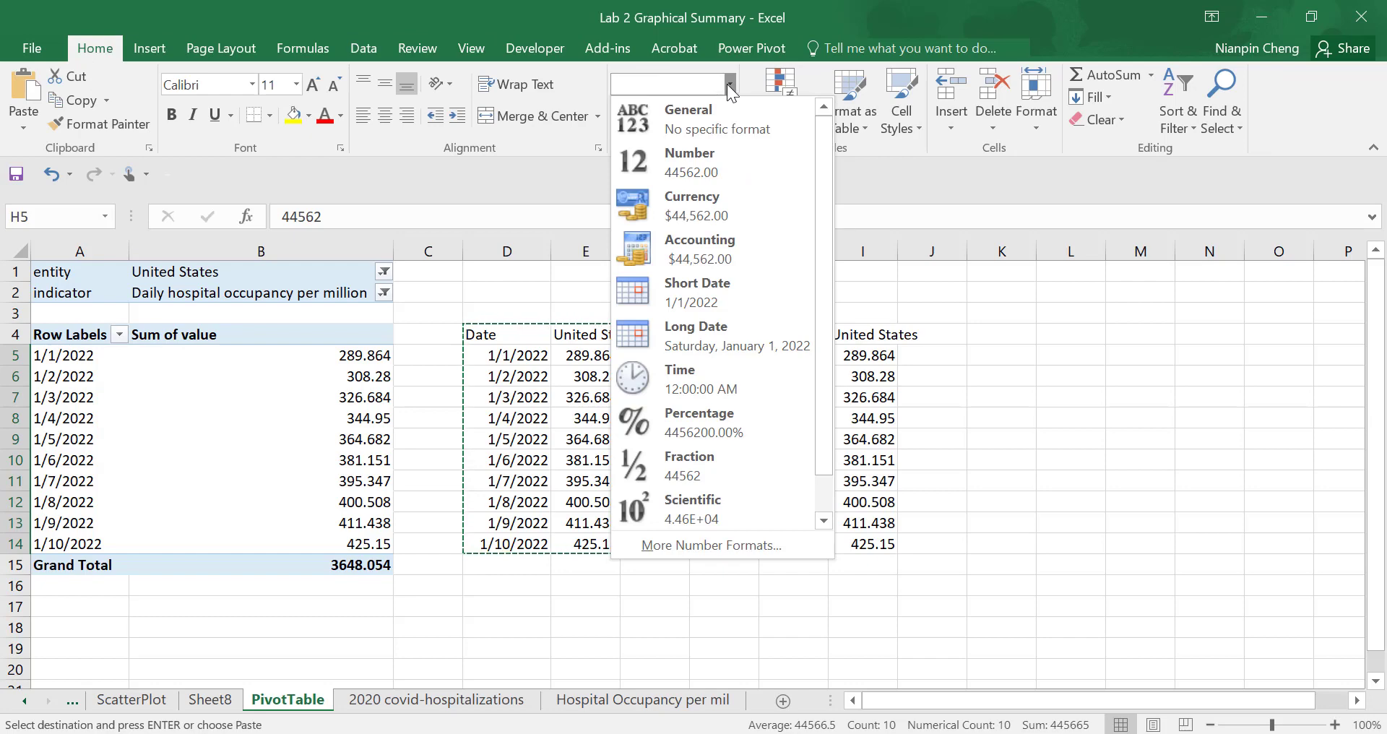
{"action": "left_click", "coordinate": [700, 289]}
{"action": "left_click", "coordinate": [1059, 456]}
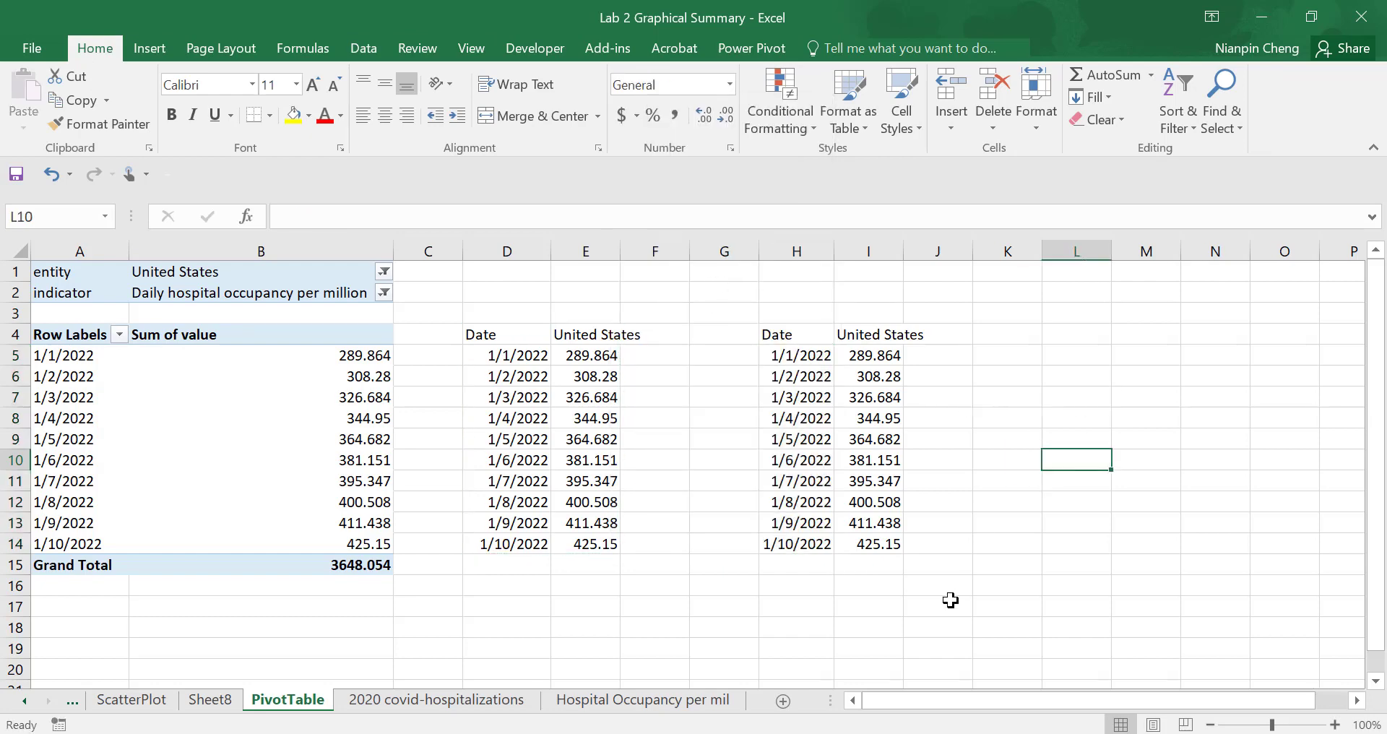
- Switch the pivot table's entity filter to United Kingdom
{"action": "left_click", "coordinate": [384, 273]}
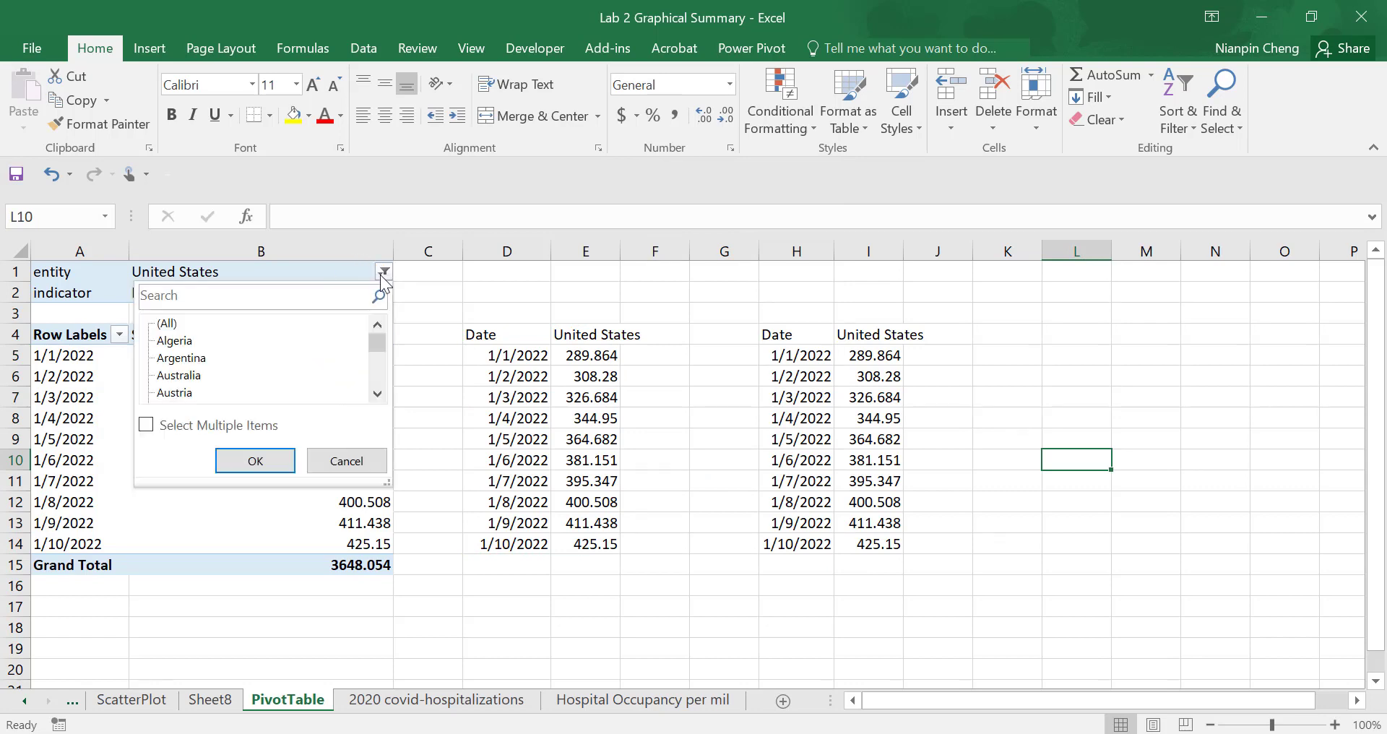
{"action": "left_click_drag", "start_coordinate": [377, 351], "coordinate": [375, 387]}
{"action": "left_click", "coordinate": [198, 374]}
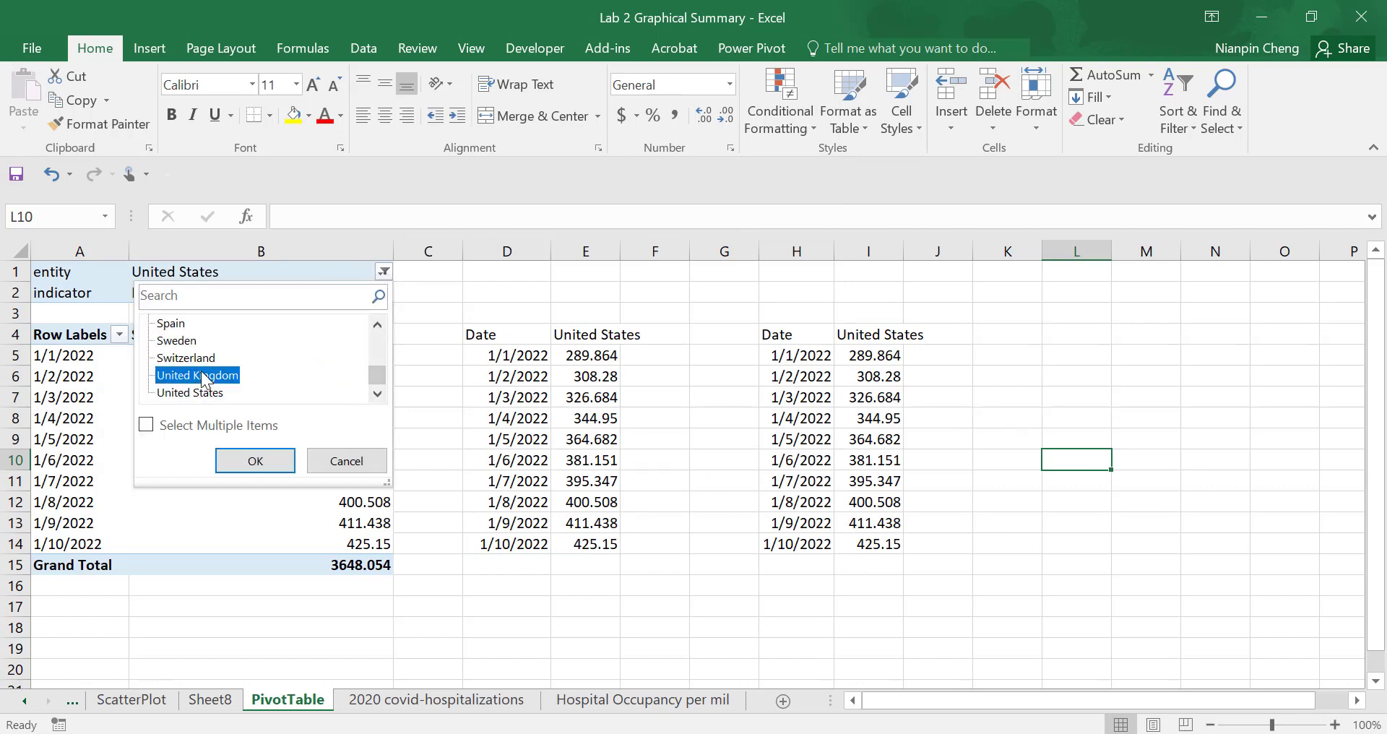
{"action": "left_click", "coordinate": [277, 466]}
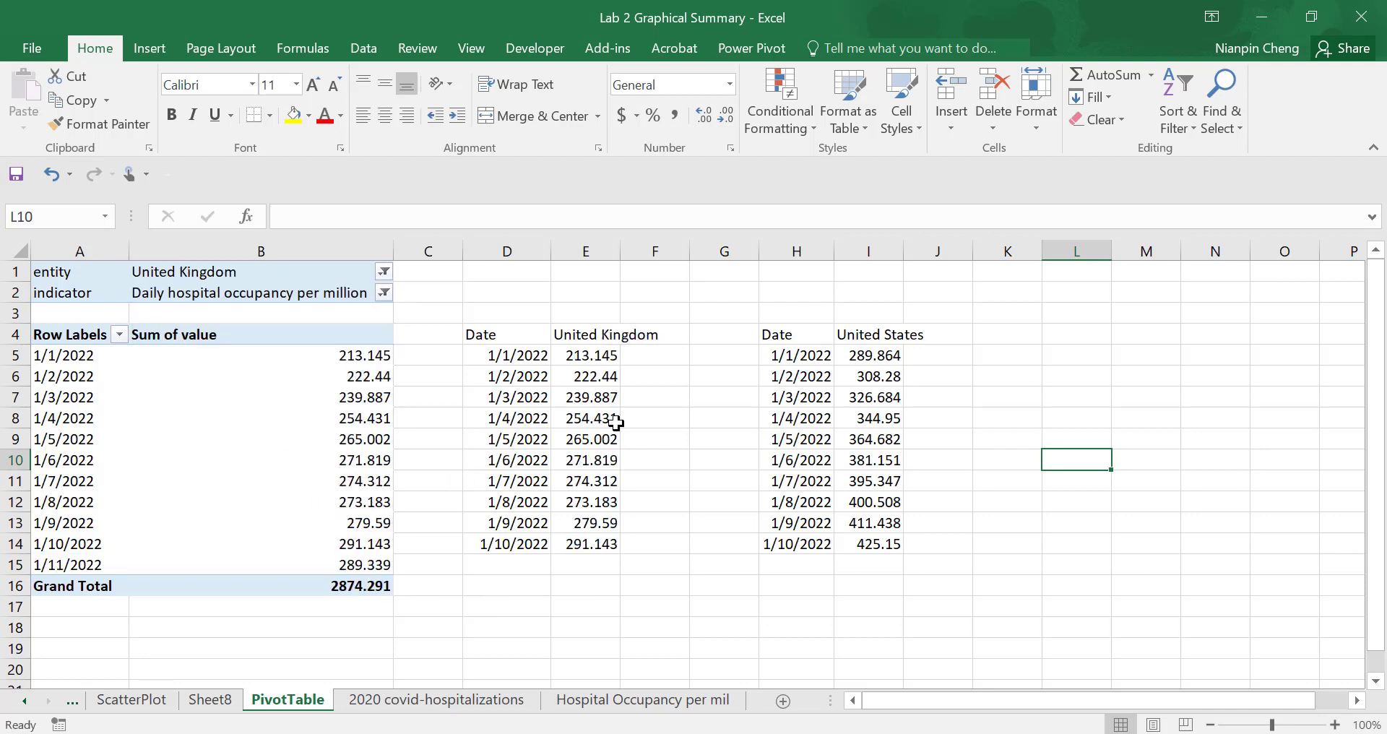
- Extend the linked date and value formulas in columns D and E down to row 15
{"action": "left_click", "coordinate": [607, 333]}
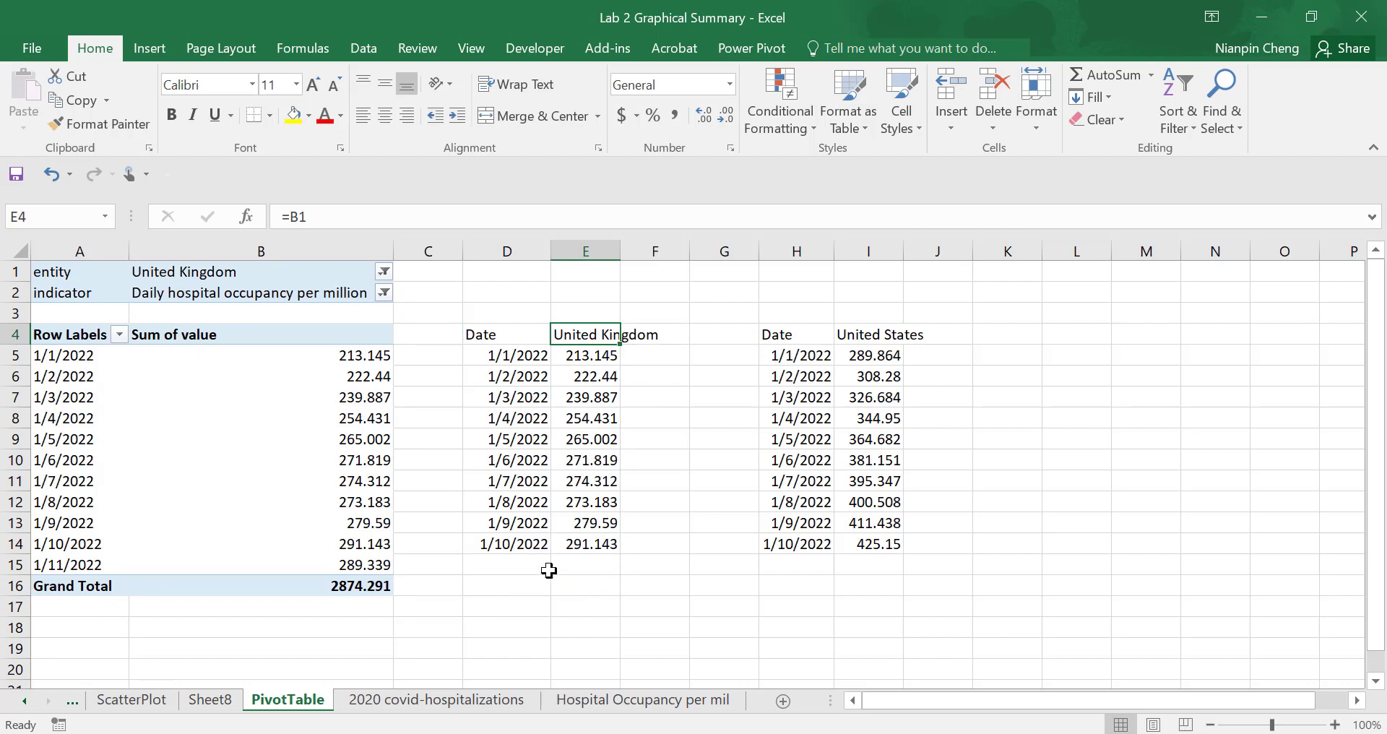
{"action": "left_click_drag", "start_coordinate": [515, 543], "coordinate": [645, 574]}
{"action": "left_click", "coordinate": [593, 626]}
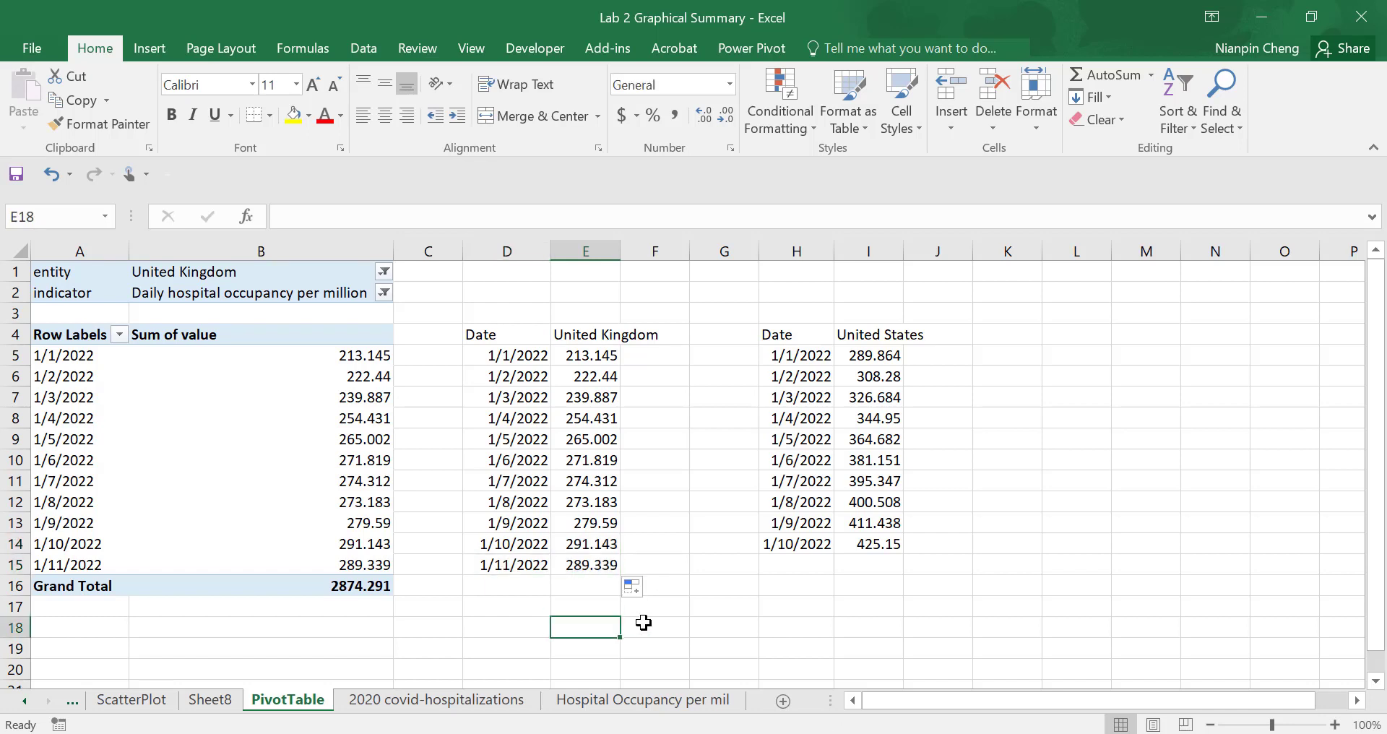
{"action": "left_click", "coordinate": [528, 562]}
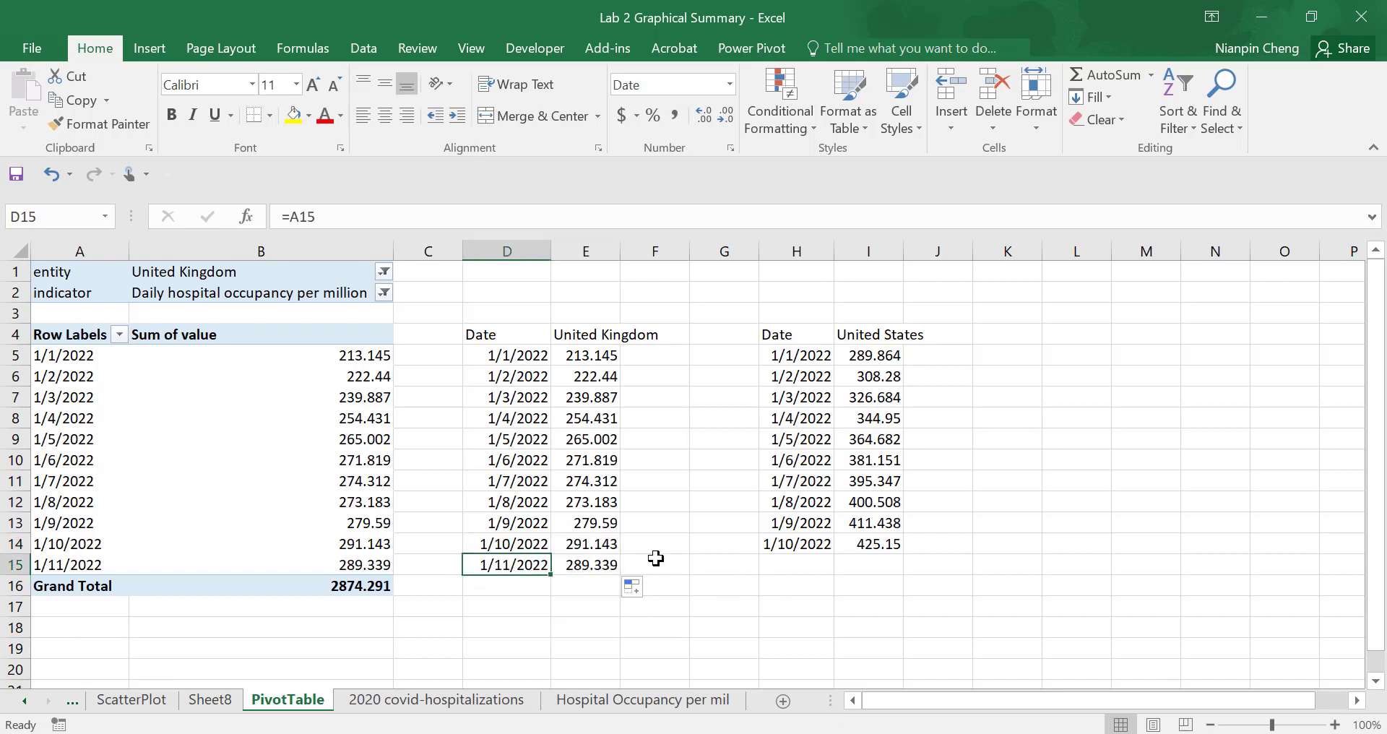
- Enter the date 1/11/2022 in H15 below the last date of the pasted table
{"action": "left_click", "coordinate": [810, 568]}
{"action": "type", "text": "1/11/20"}
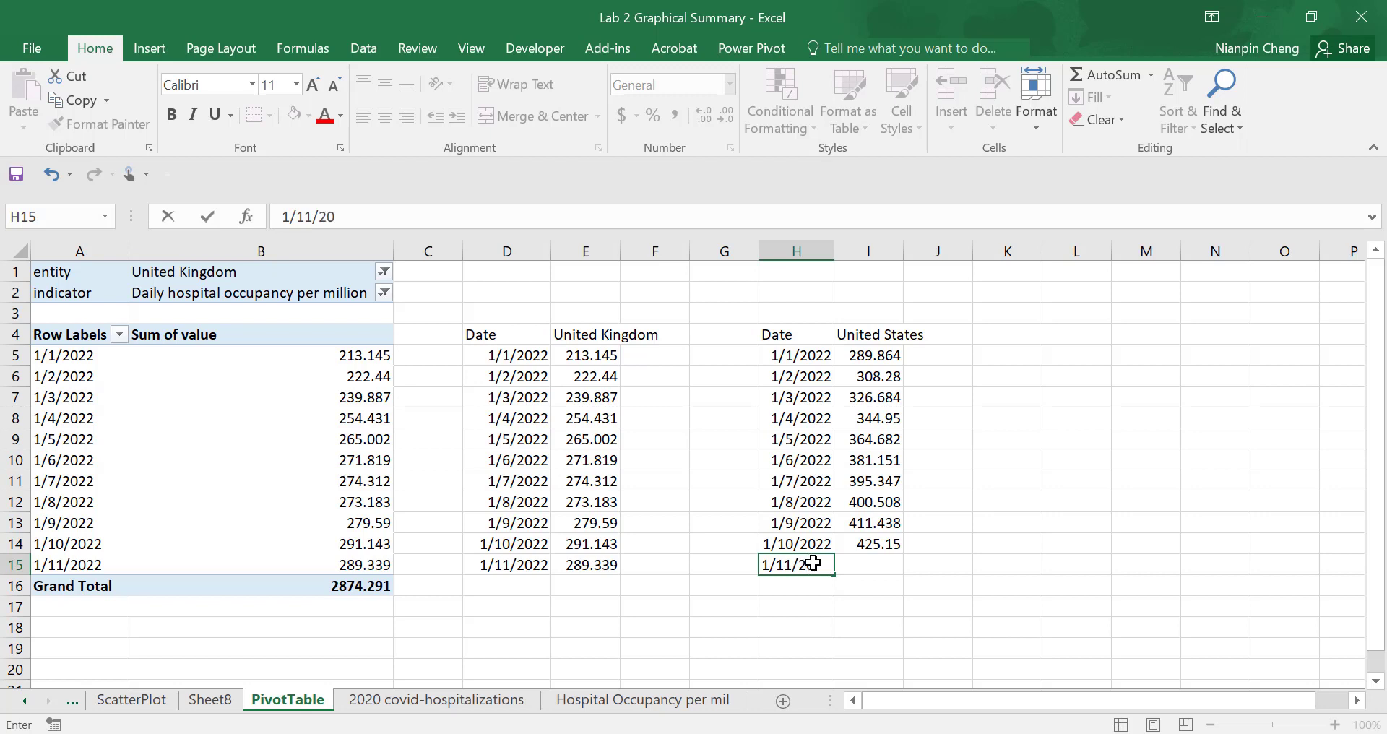
{"action": "type", "text": "22"}
{"action": "left_click", "coordinate": [788, 619]}
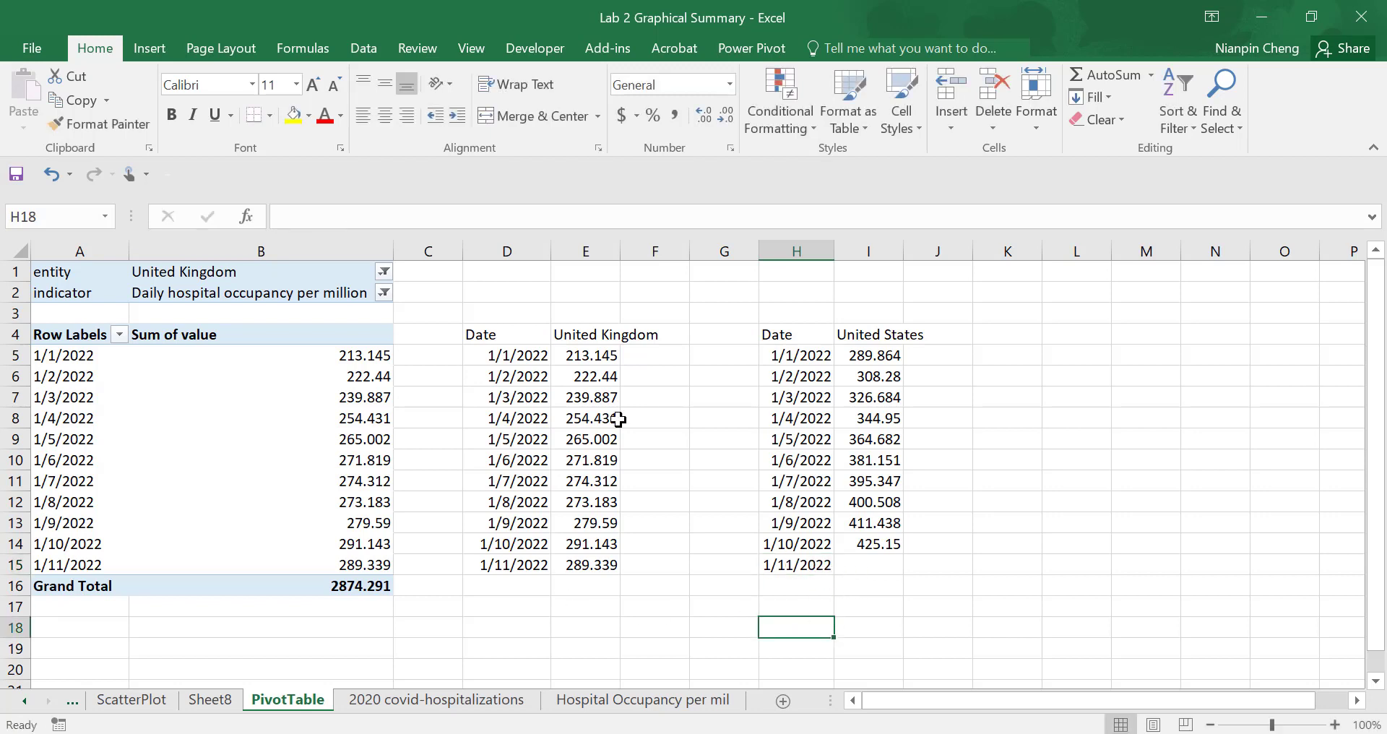
- Copy the United Kingdom column in E4:E15 and paste it as values starting at J4
{"action": "left_click", "coordinate": [592, 356]}
{"action": "left_click_drag", "start_coordinate": [591, 338], "coordinate": [582, 557]}
{"action": "key", "text": "ctrl+c"}
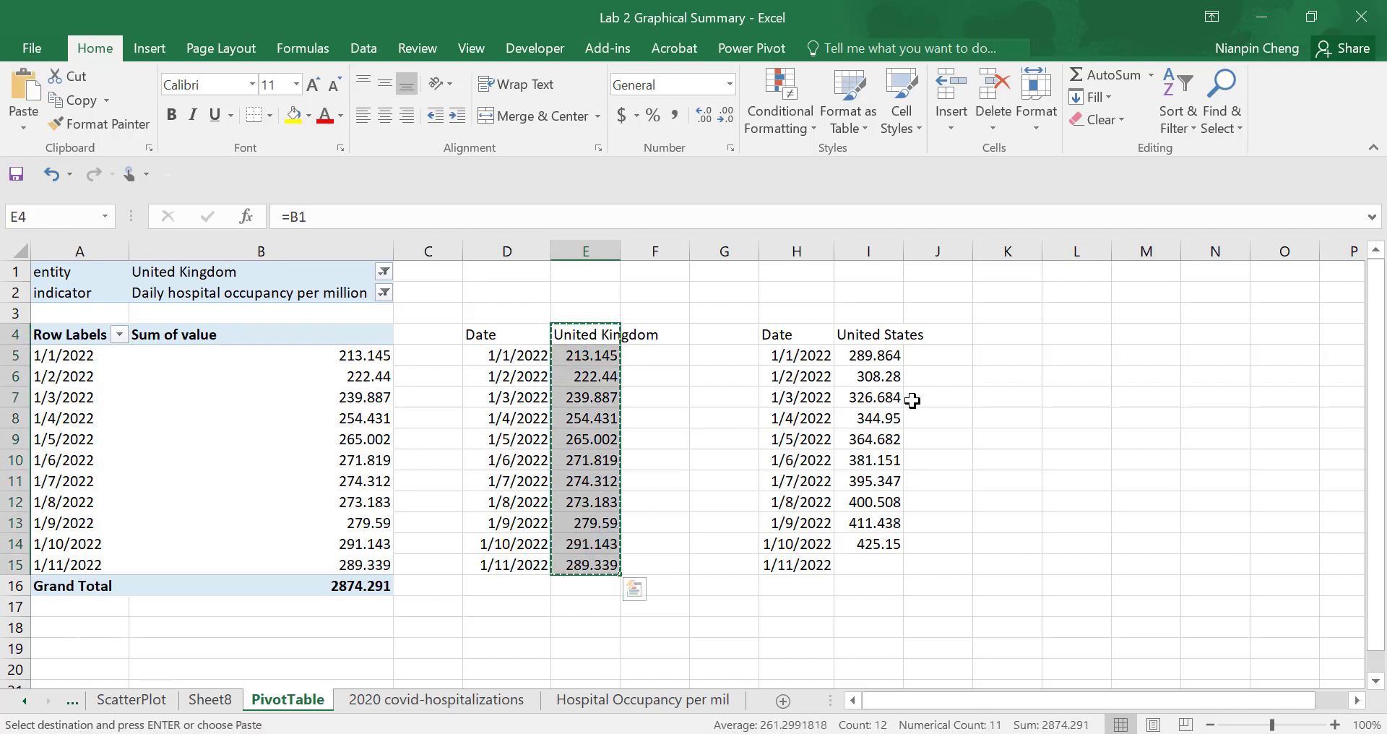
{"action": "left_click", "coordinate": [948, 340]}
{"action": "right_click", "coordinate": [947, 340]}
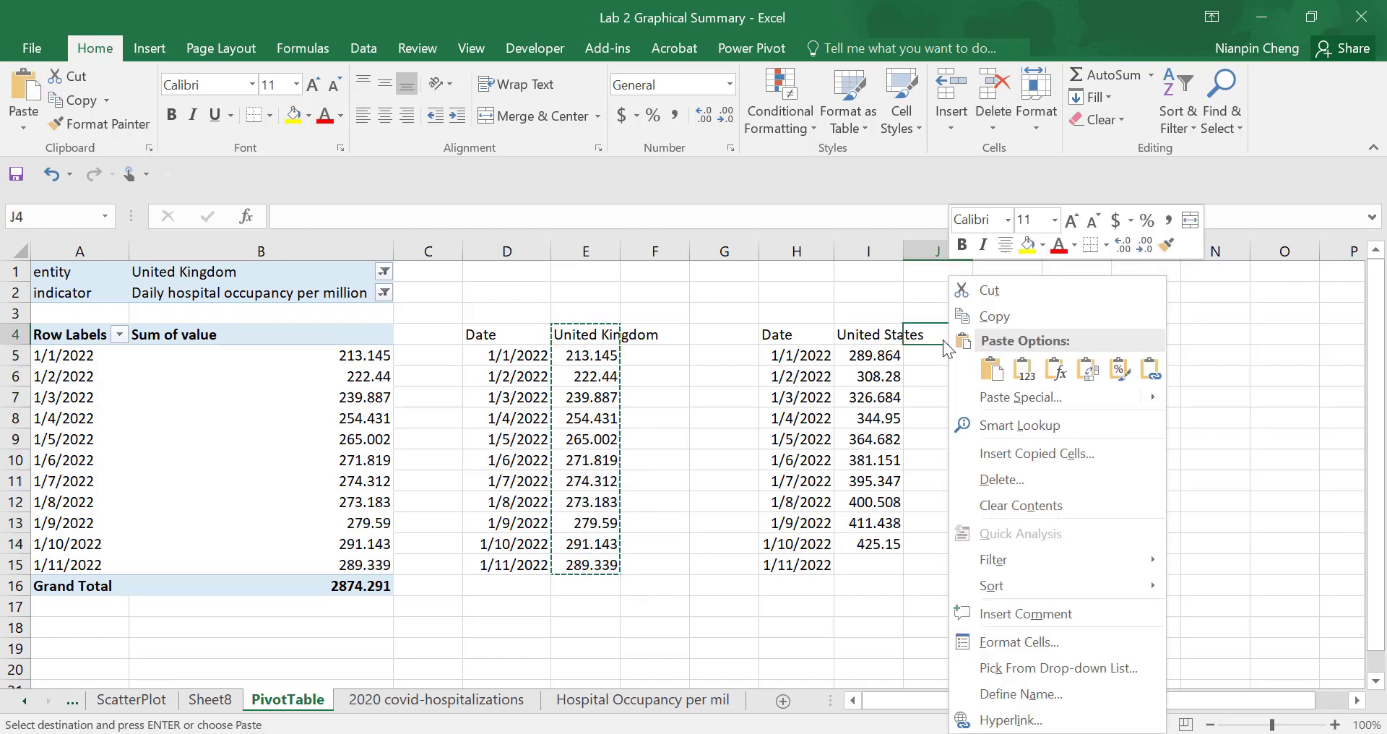
{"action": "left_click", "coordinate": [1026, 372]}
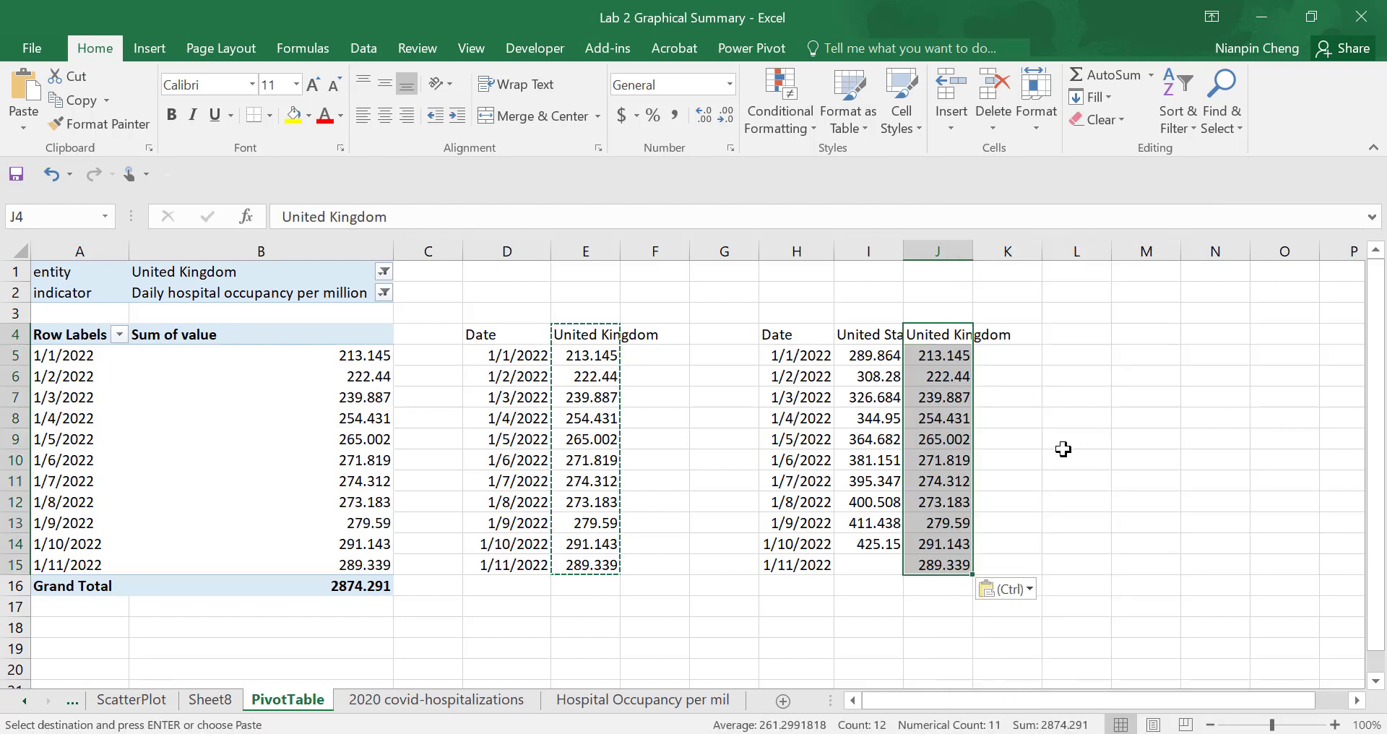
{"action": "left_click", "coordinate": [1120, 507]}
{"action": "left_click", "coordinate": [660, 362]}
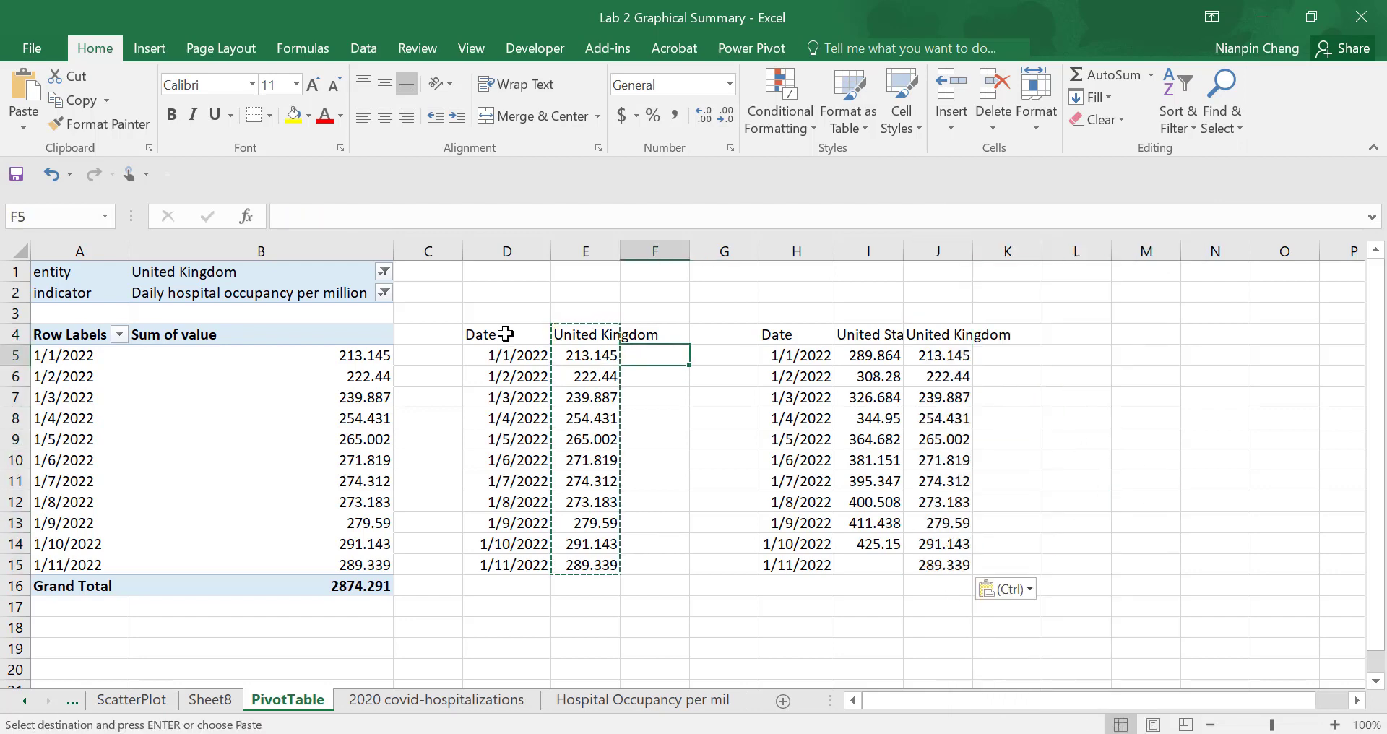
{"action": "left_click_drag", "start_coordinate": [495, 332], "coordinate": [578, 566]}
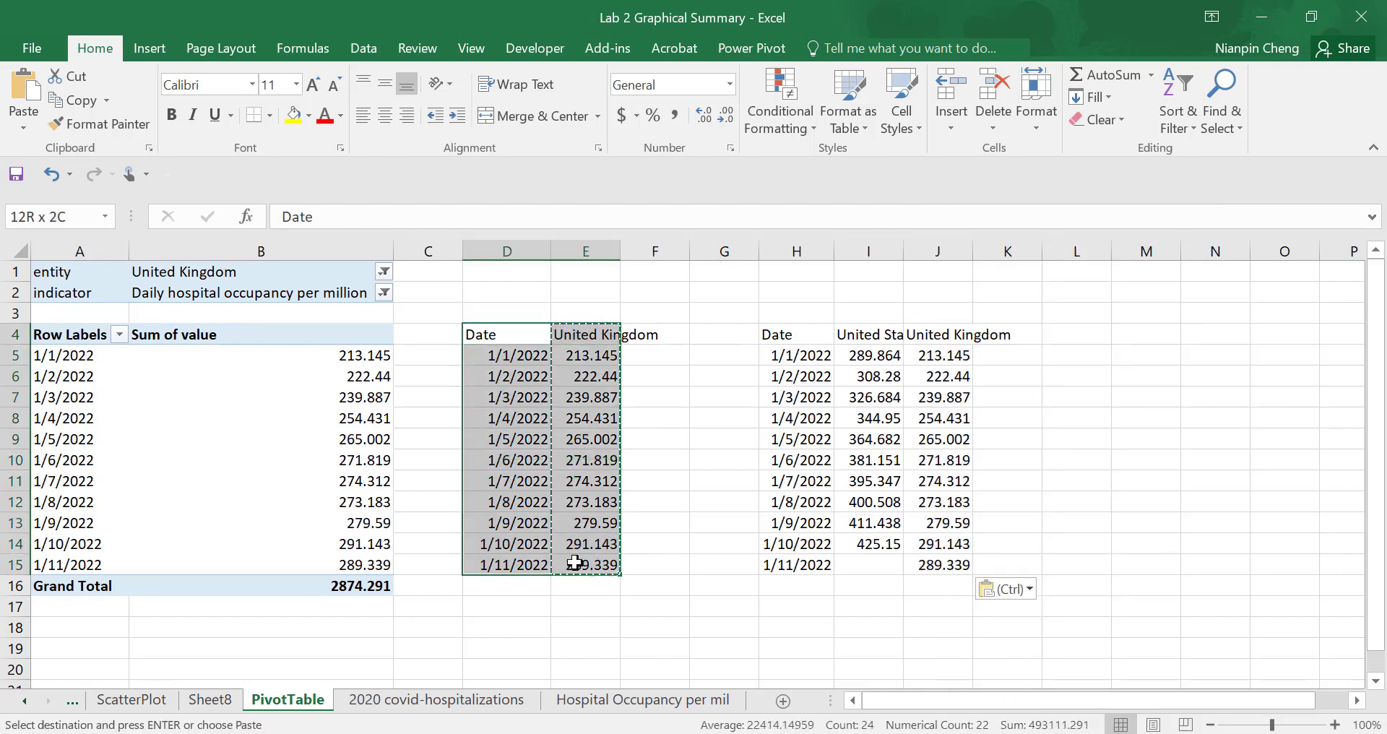
{"action": "left_click", "coordinate": [661, 563]}
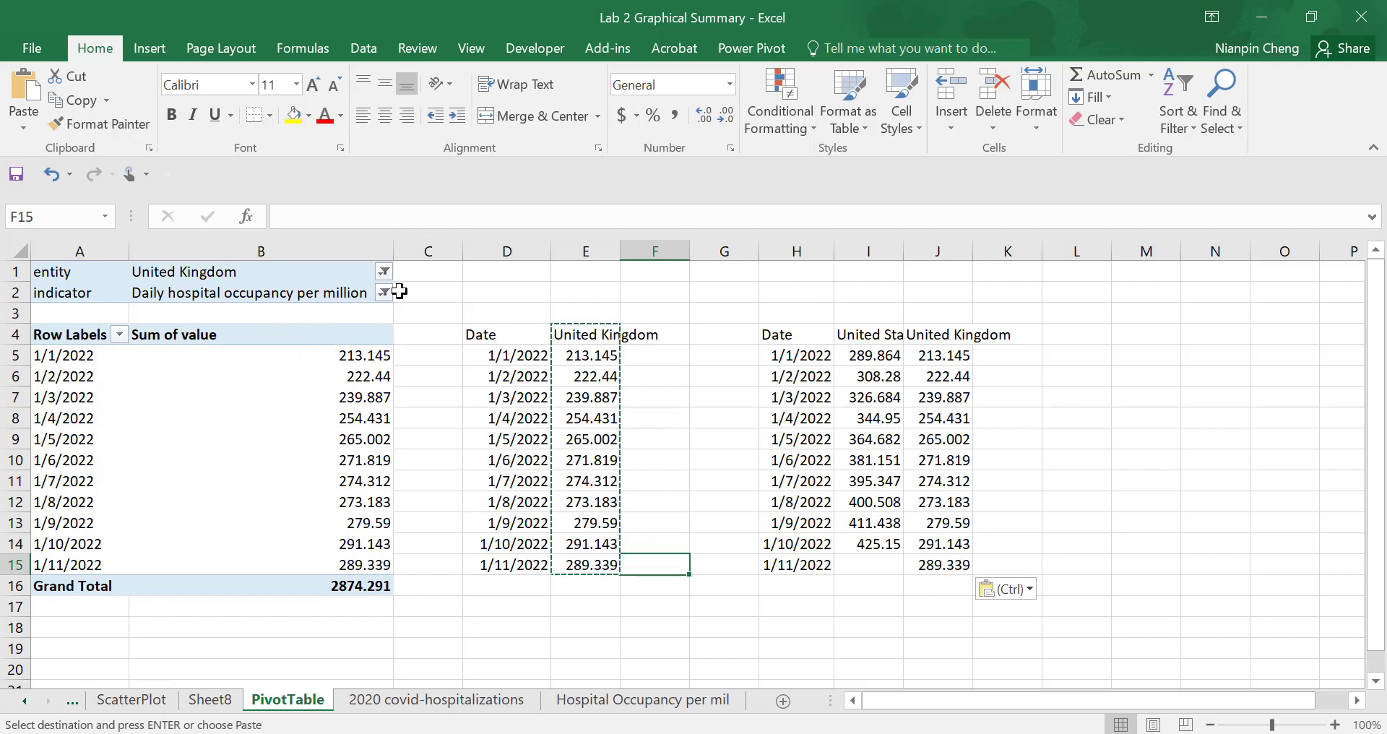
- Switch the pivot table's entity filter to Germany
{"action": "left_click", "coordinate": [383, 270]}
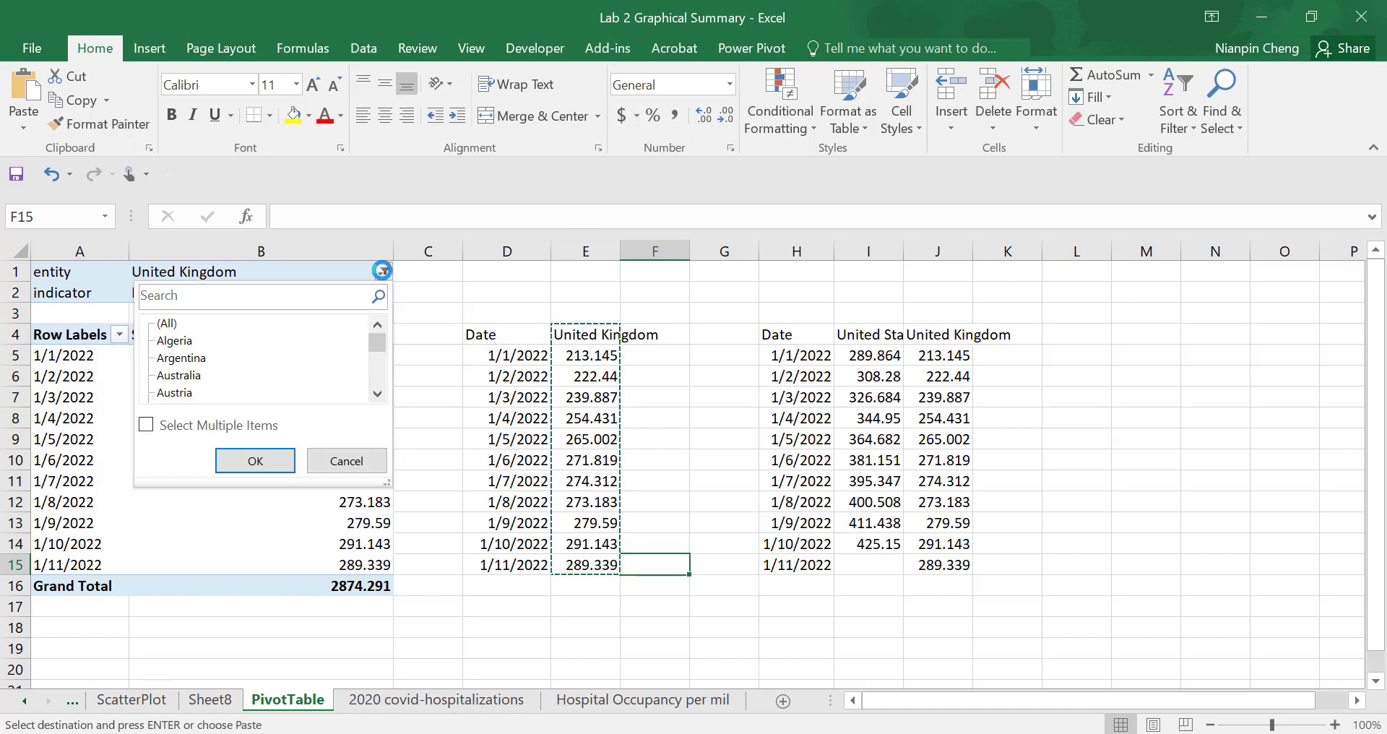
{"action": "left_click_drag", "start_coordinate": [375, 341], "coordinate": [384, 353]}
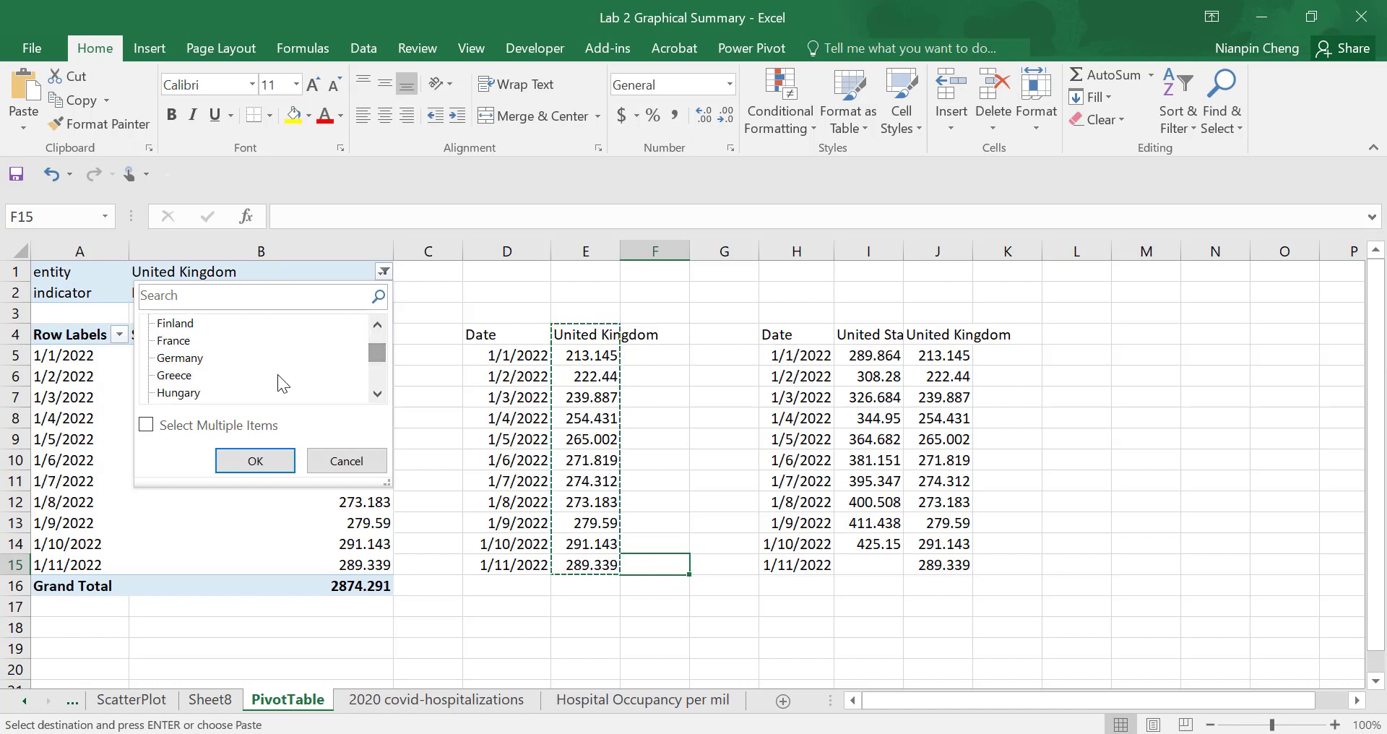
{"action": "left_click", "coordinate": [181, 358]}
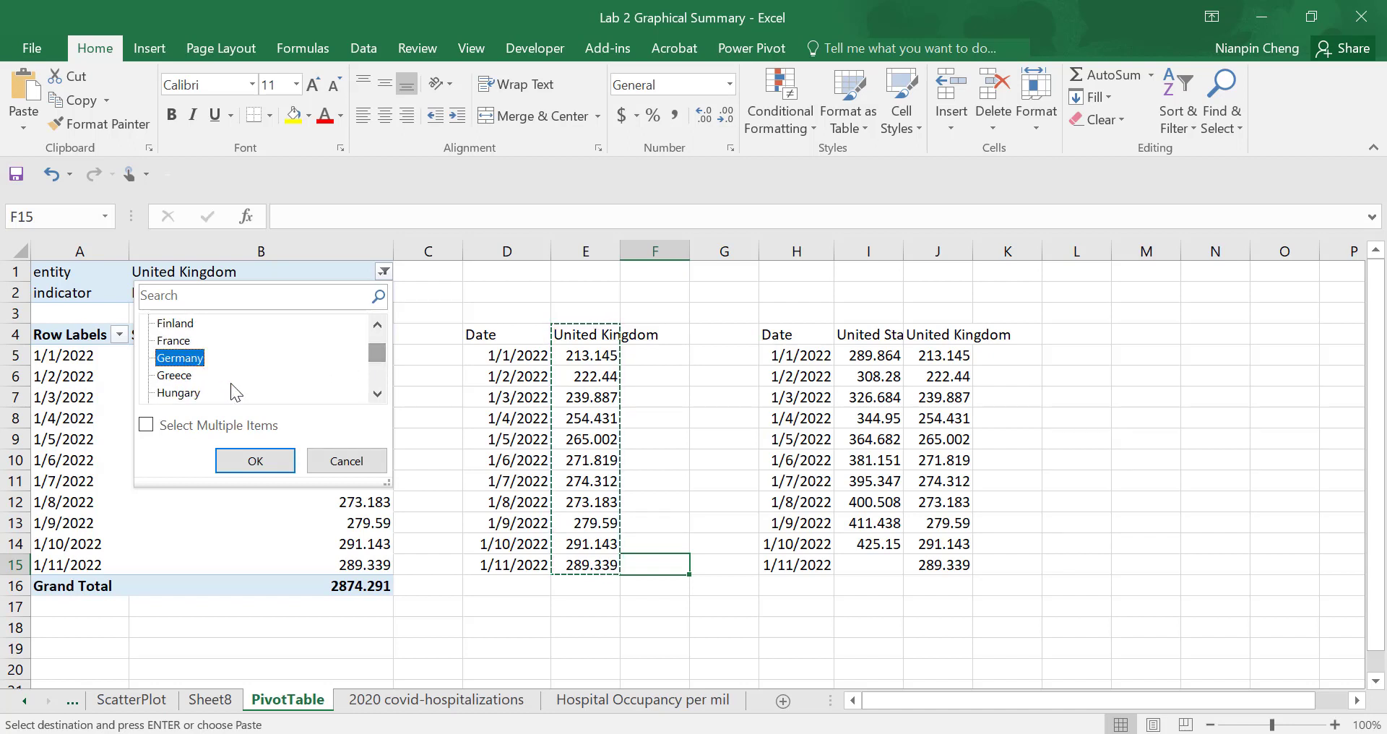
{"action": "left_click", "coordinate": [255, 461]}
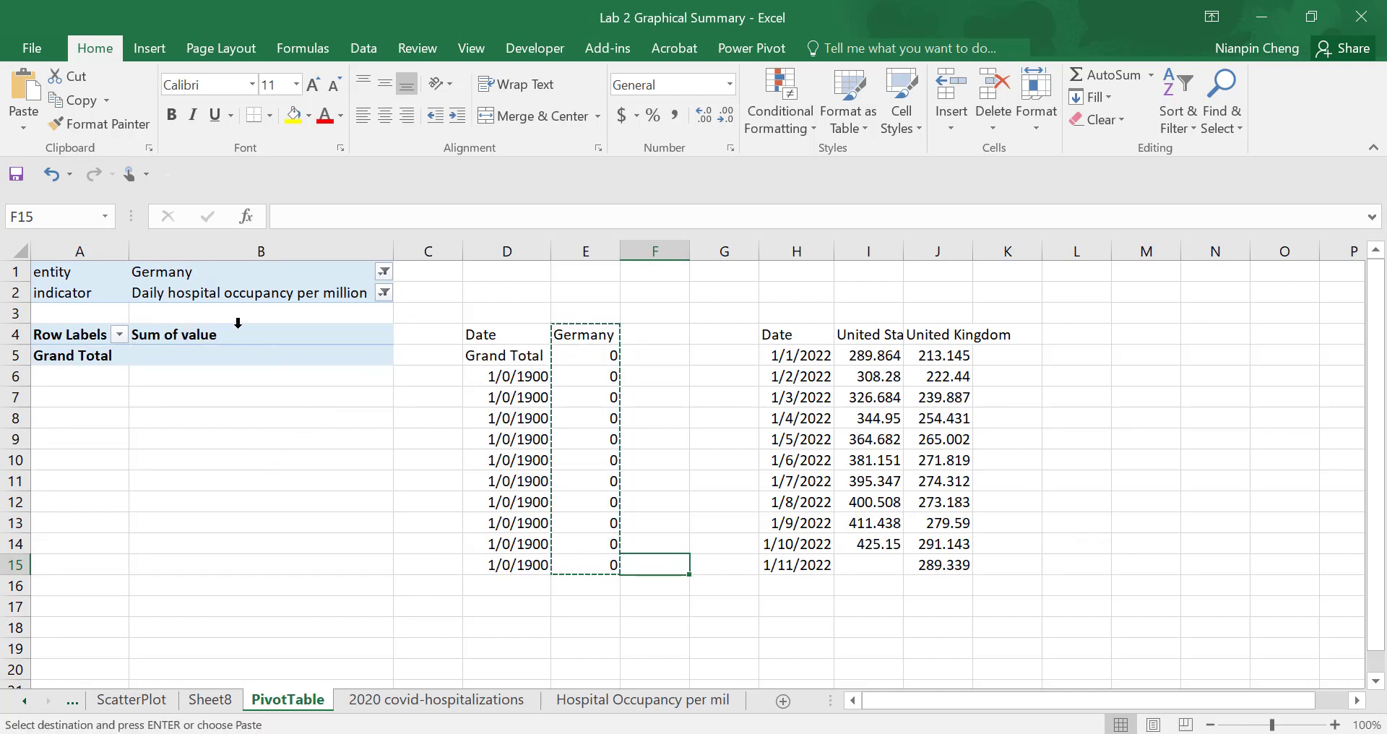
- Set the pivot table's entity filter to Australia
{"action": "left_click", "coordinate": [384, 275]}
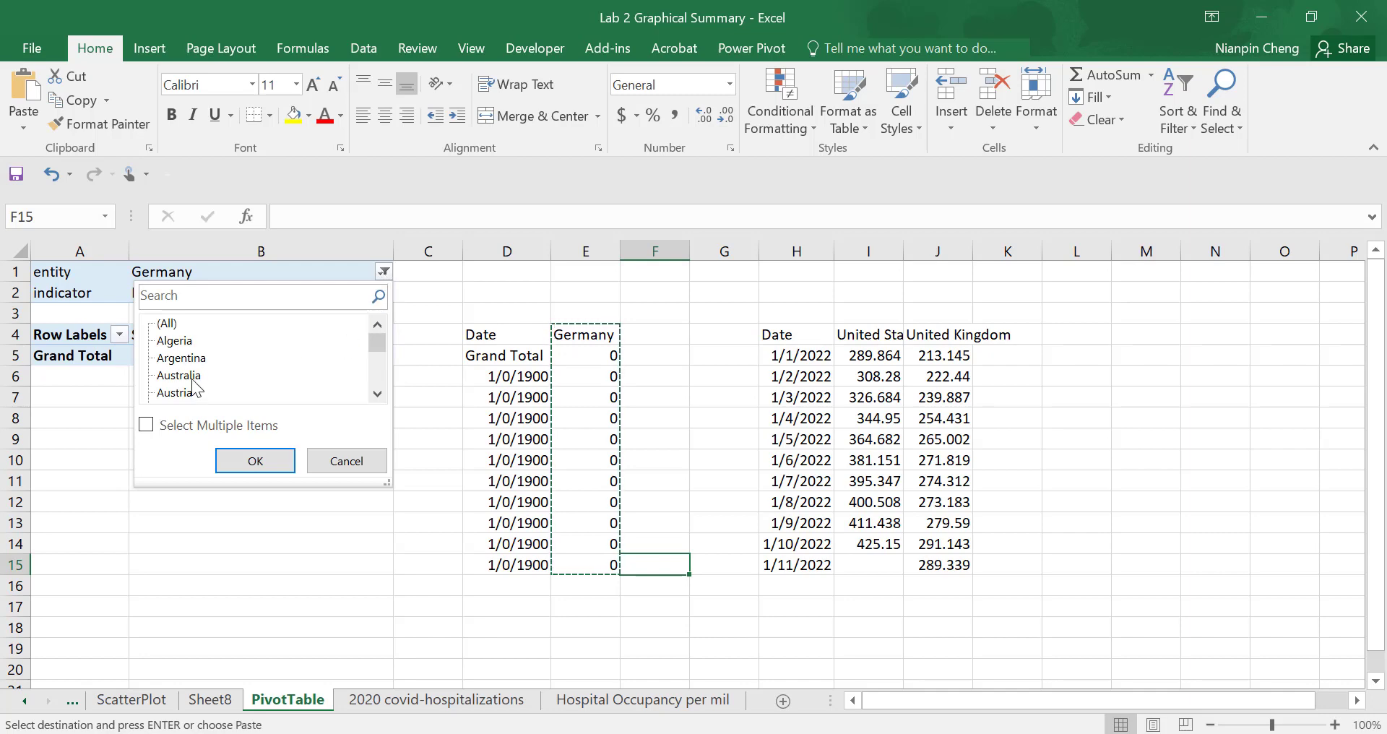
{"action": "left_click", "coordinate": [186, 376]}
{"action": "left_click", "coordinate": [255, 461]}
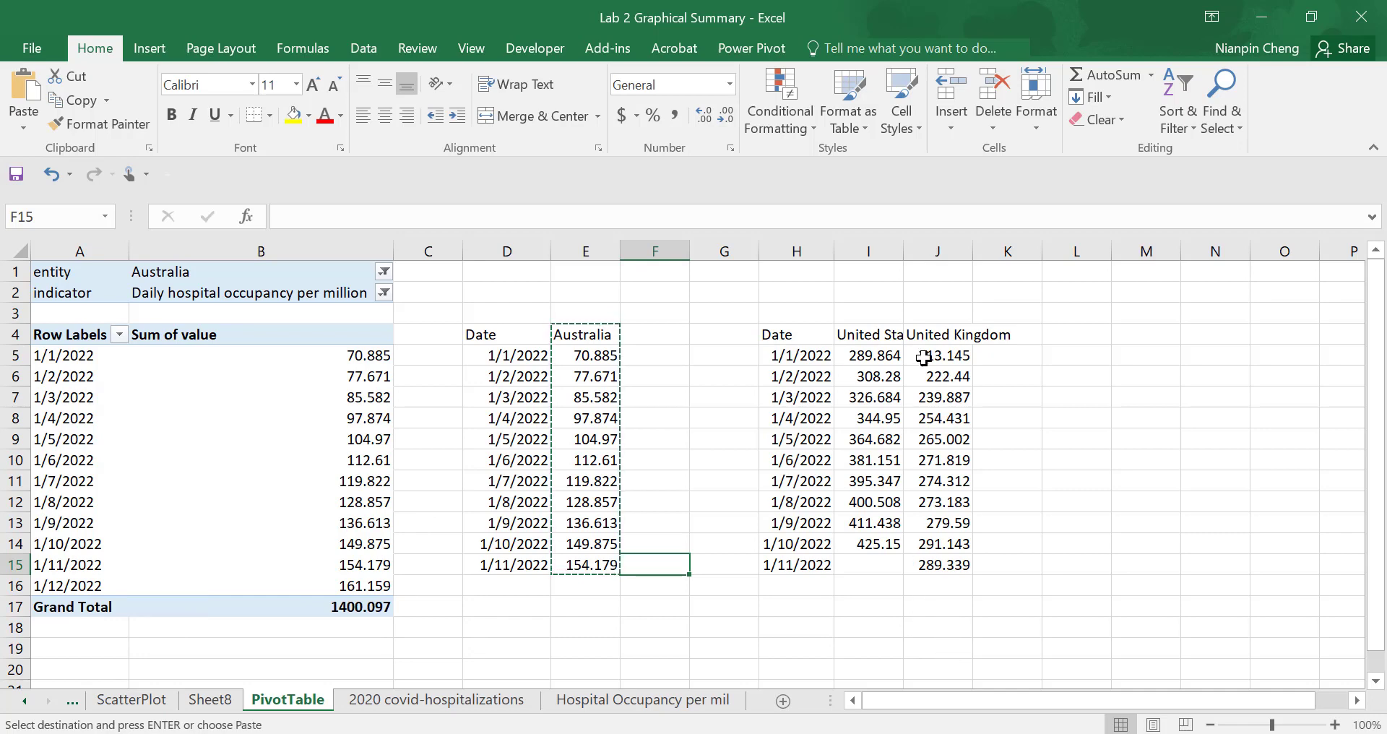
- Insert a 2-D clustered column chart from H4:J15 and place it below the header row, starting around column F
{"action": "left_click", "coordinate": [789, 333]}
{"action": "left_click_drag", "start_coordinate": [868, 331], "coordinate": [928, 556]}
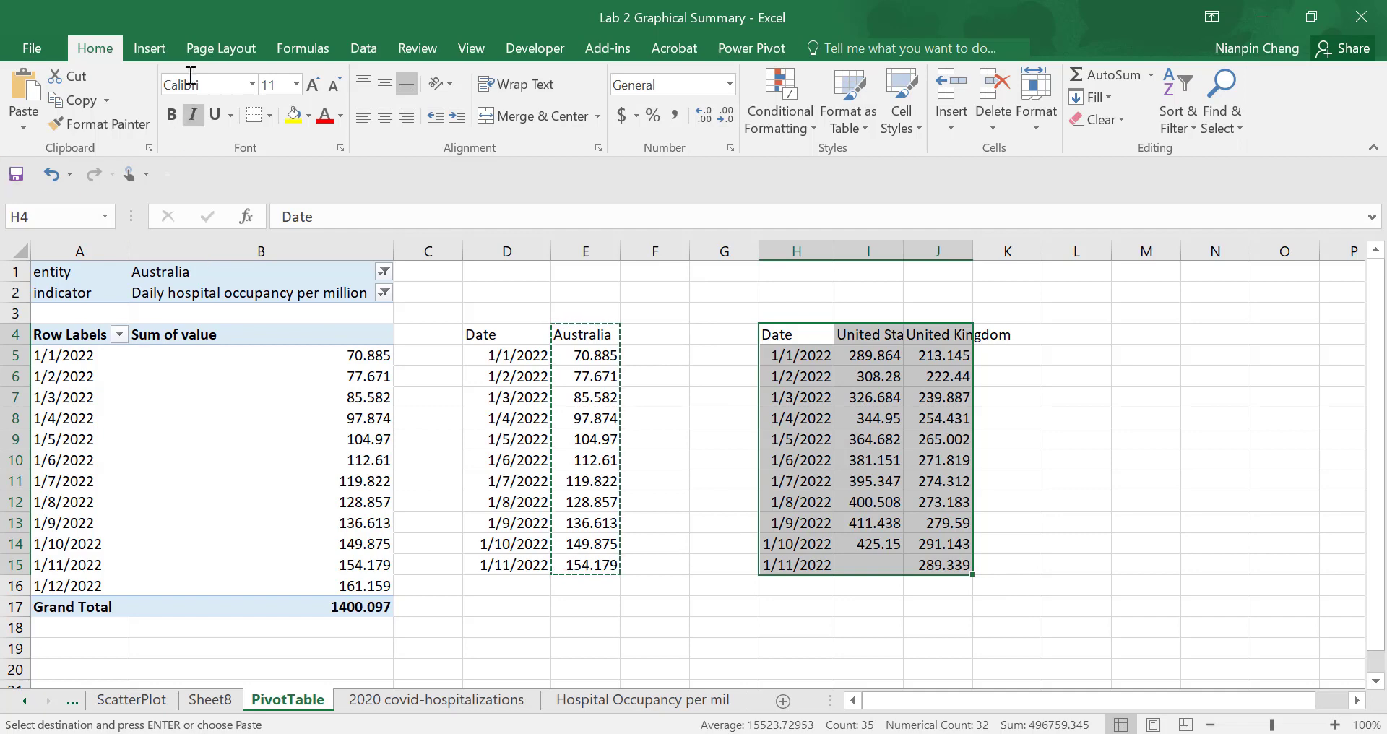
{"action": "left_click", "coordinate": [160, 52]}
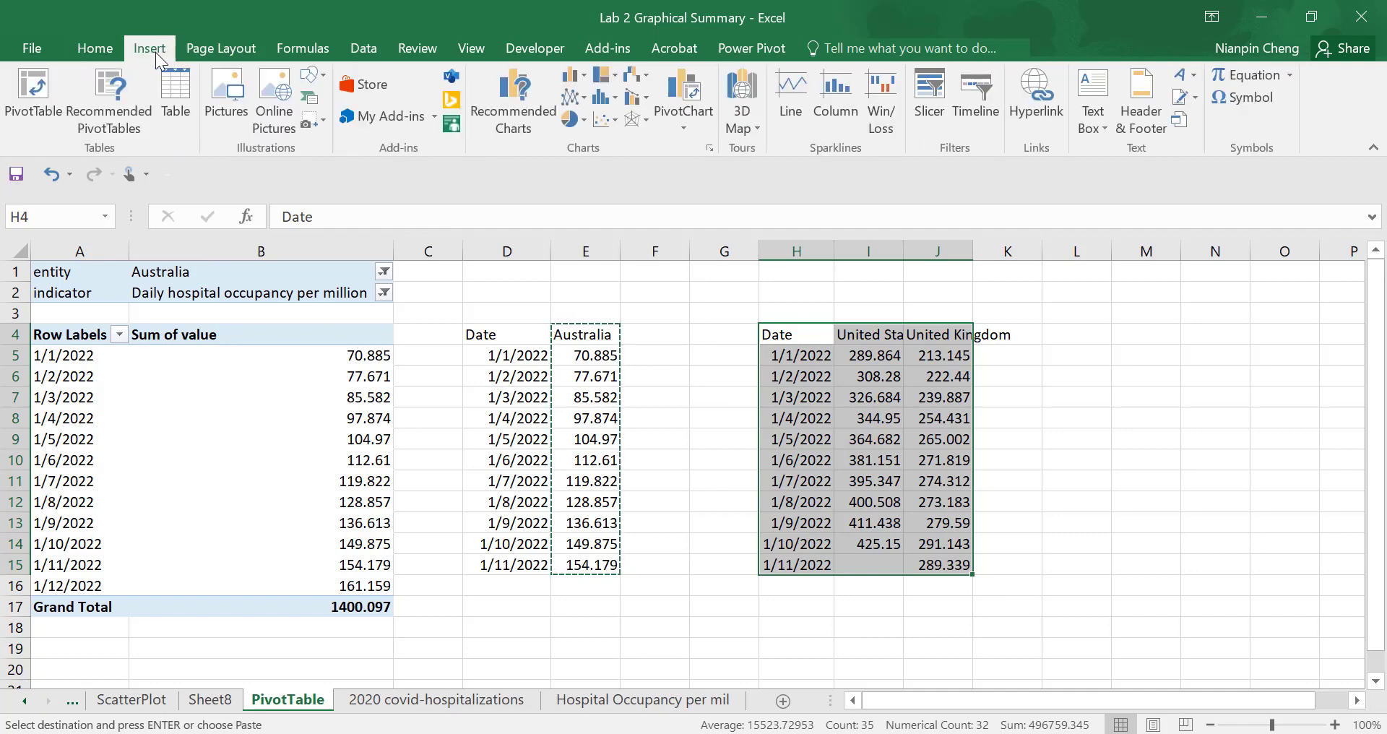
{"action": "left_click", "coordinate": [573, 78]}
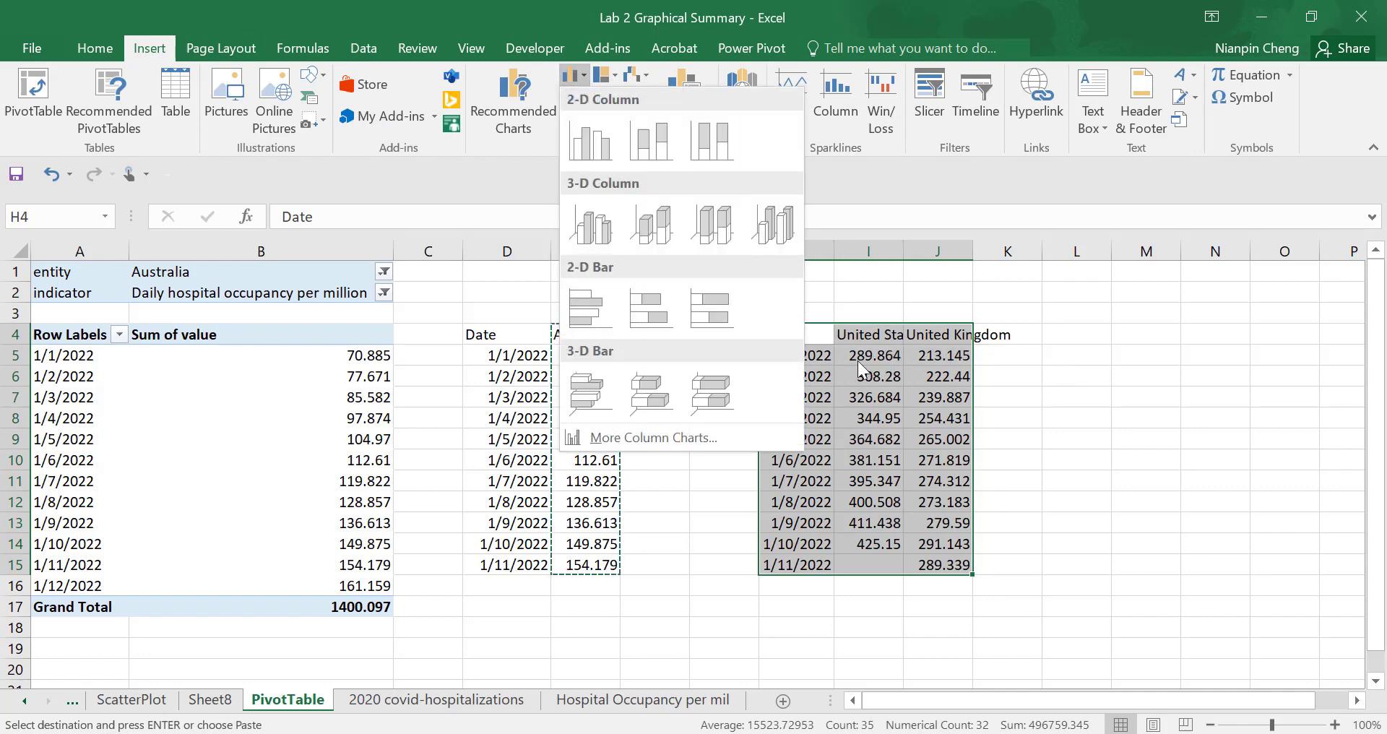
{"action": "left_click", "coordinate": [605, 153]}
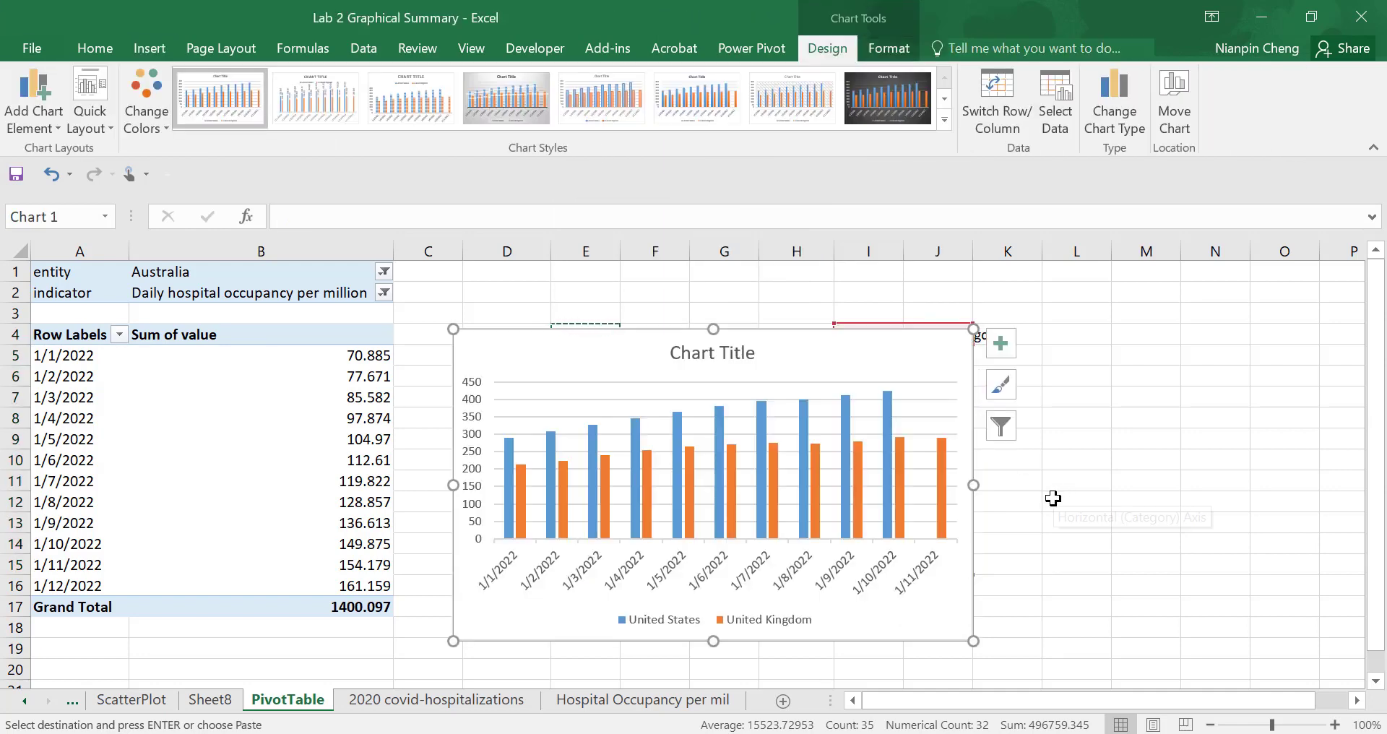
{"action": "left_click_drag", "start_coordinate": [903, 370], "coordinate": [1285, 301]}
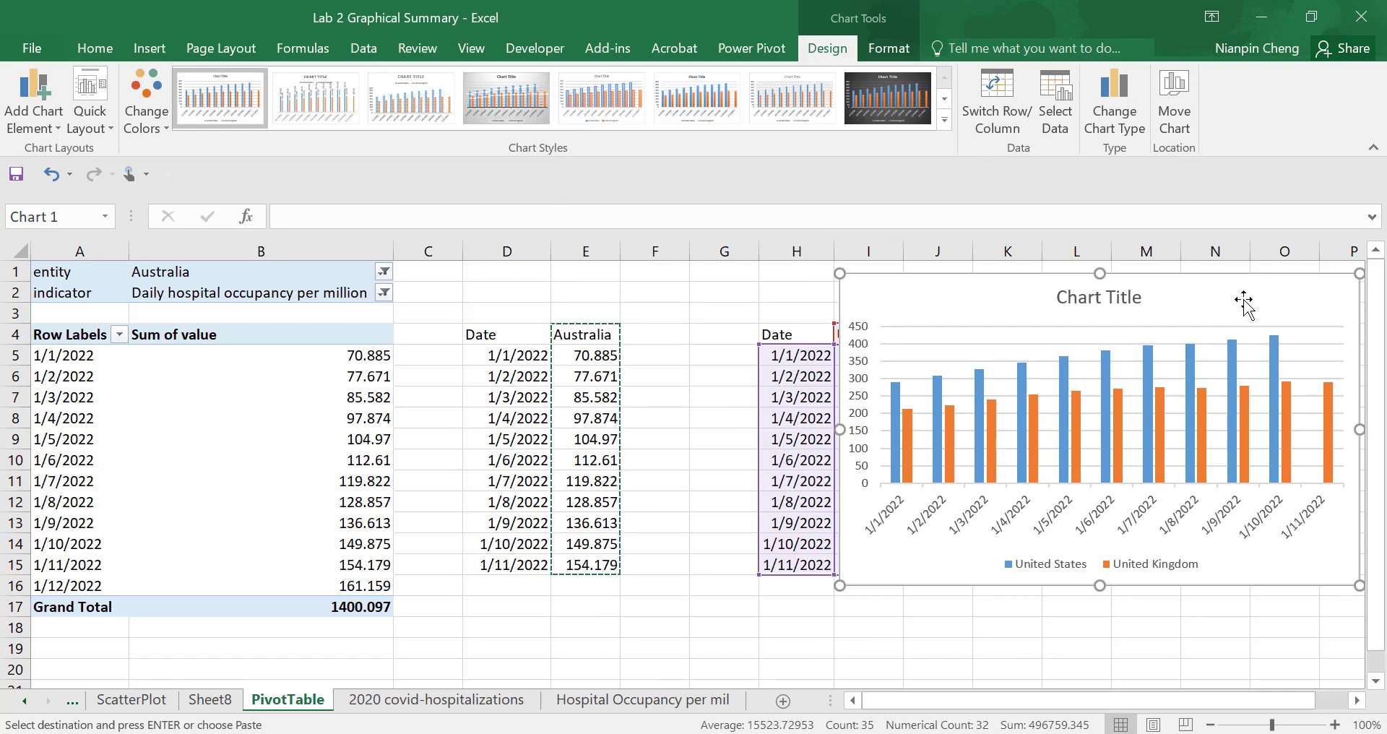
{"action": "left_click_drag", "start_coordinate": [1245, 294], "coordinate": [1073, 382]}
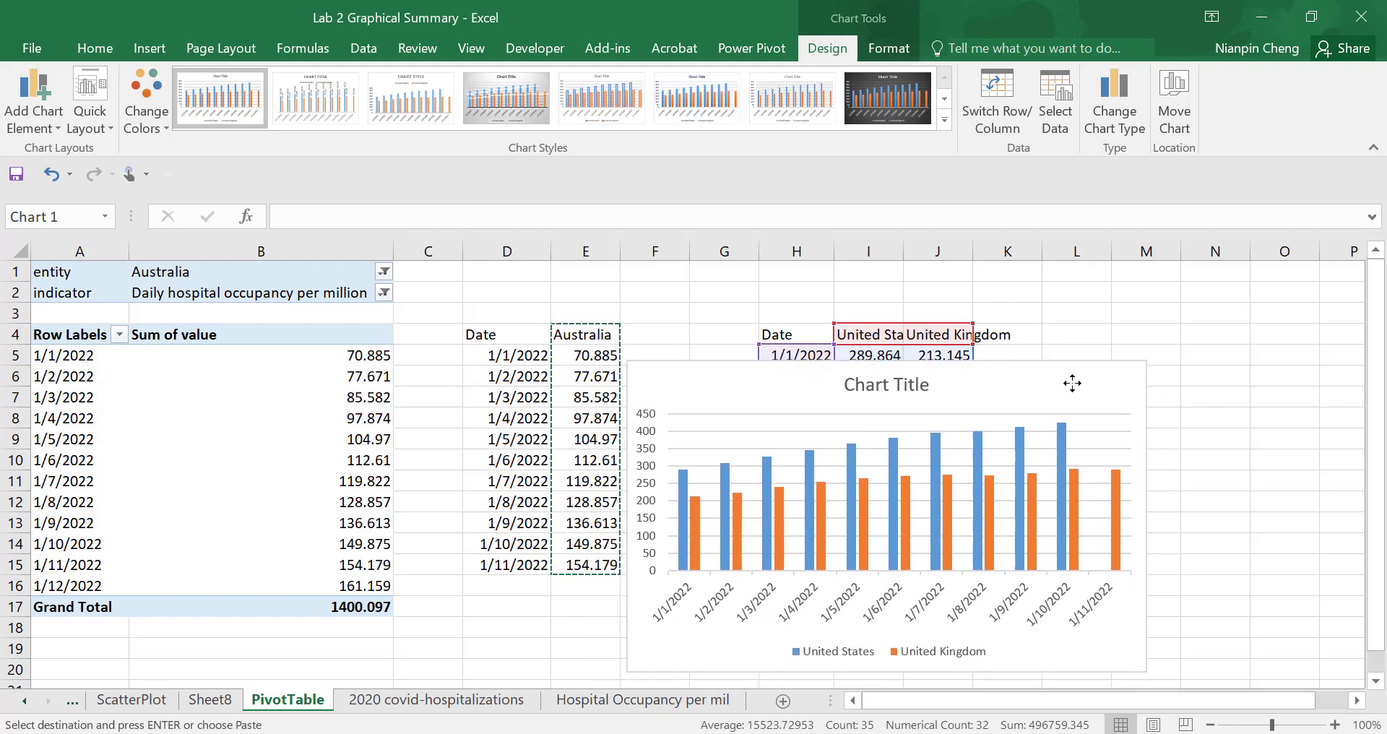
- Replace the chart's placeholder title with "Daily hospotal occupancy per million"
{"action": "left_click", "coordinate": [910, 390]}
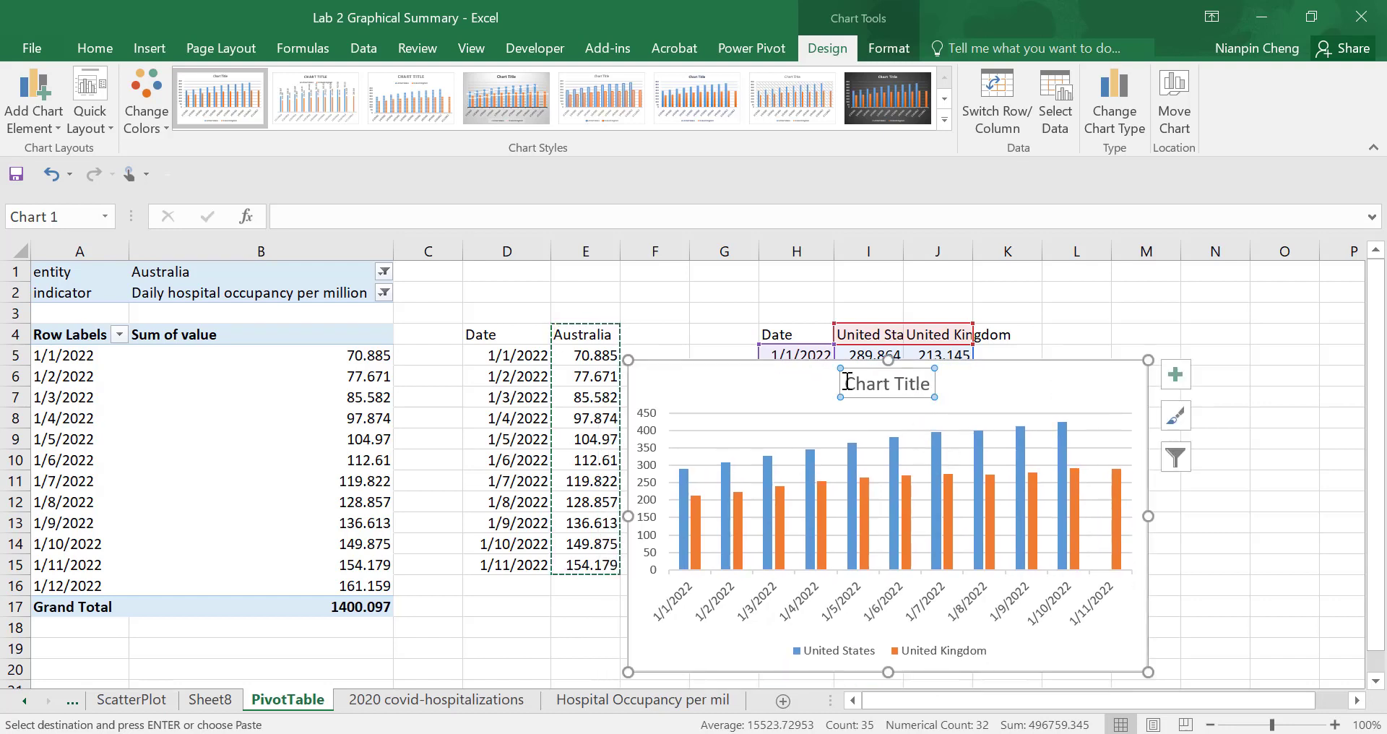
{"action": "left_click_drag", "start_coordinate": [847, 381], "coordinate": [923, 381]}
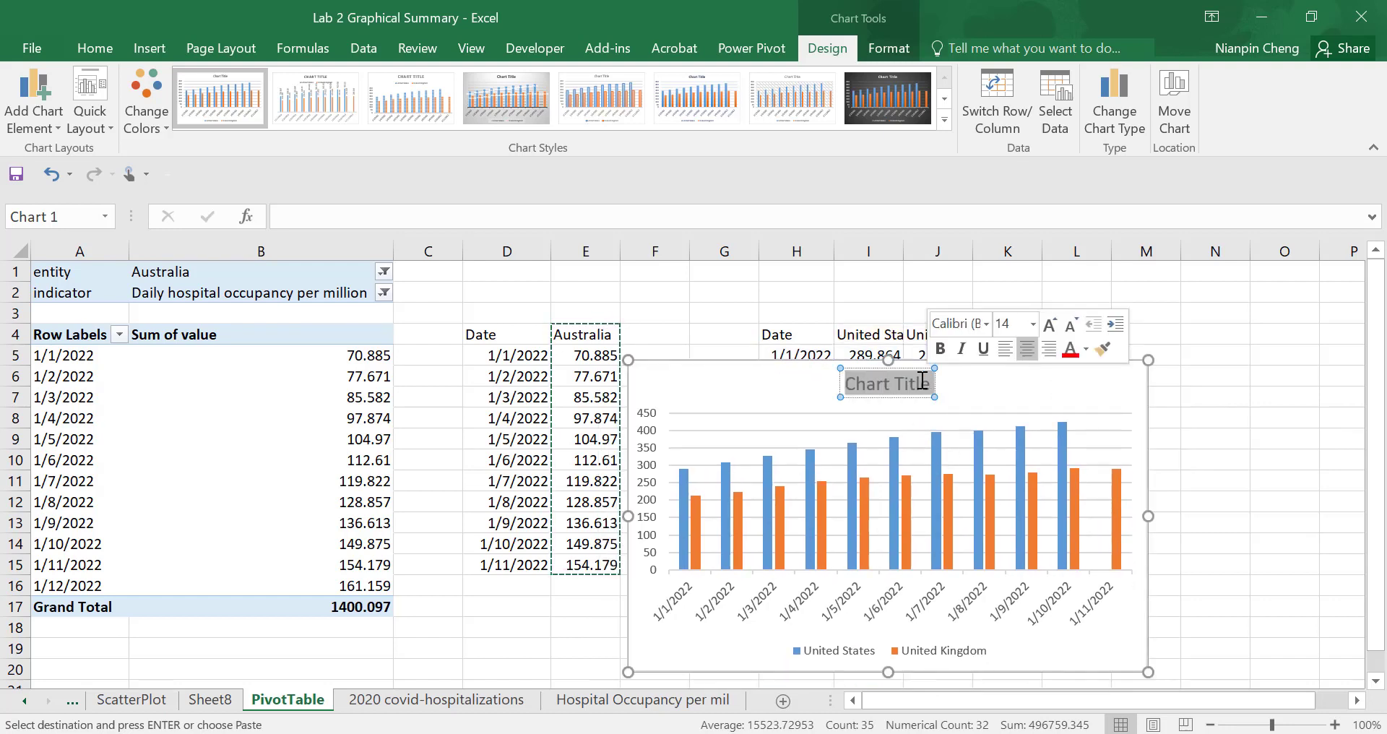
{"action": "type", "text": "Da"}
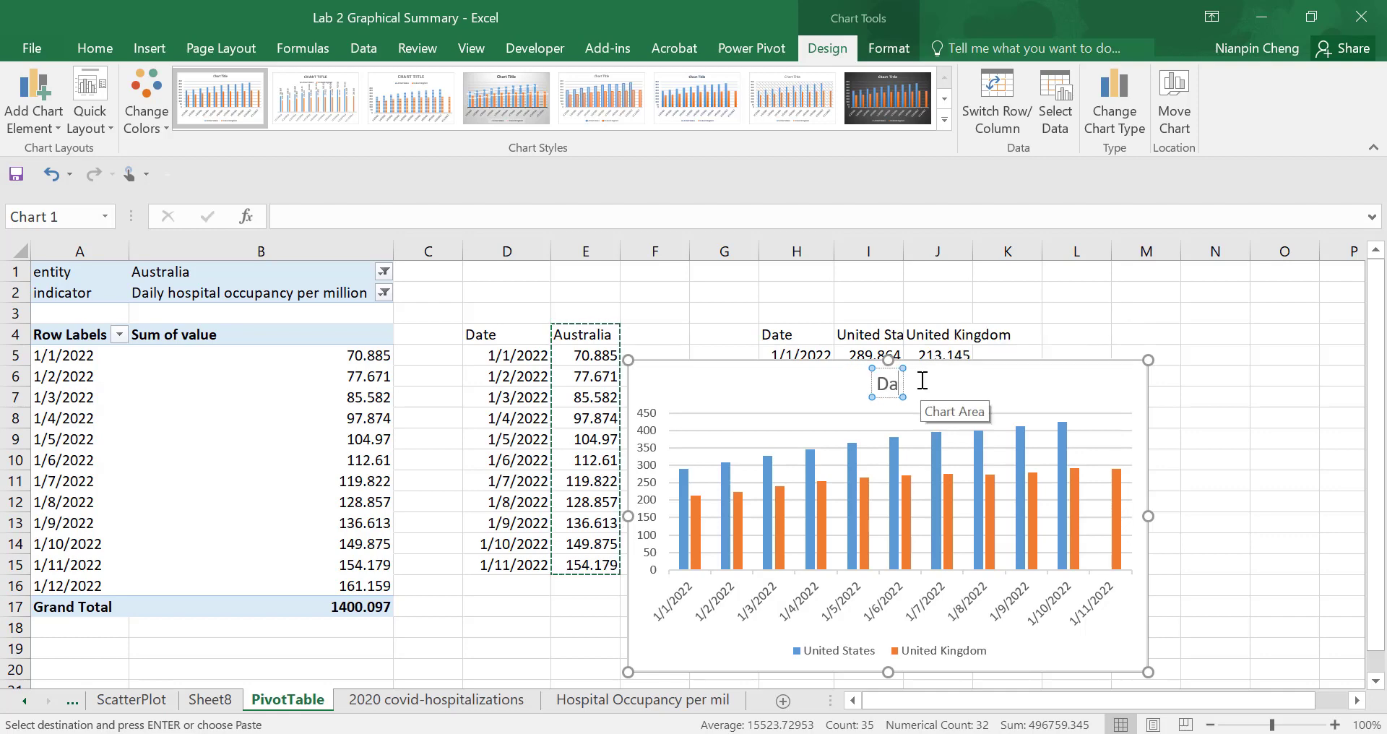
{"action": "type", "text": "ily"}
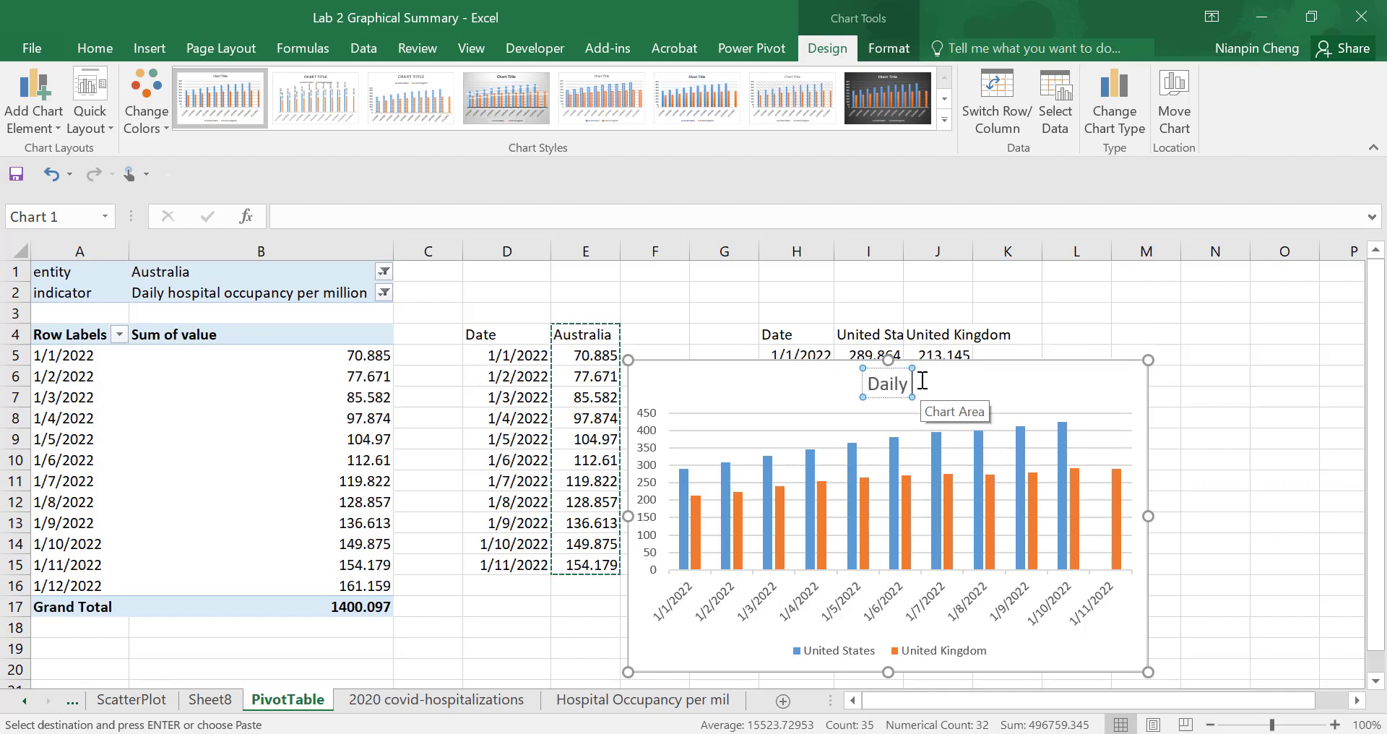
{"action": "type", "text": " hos"}
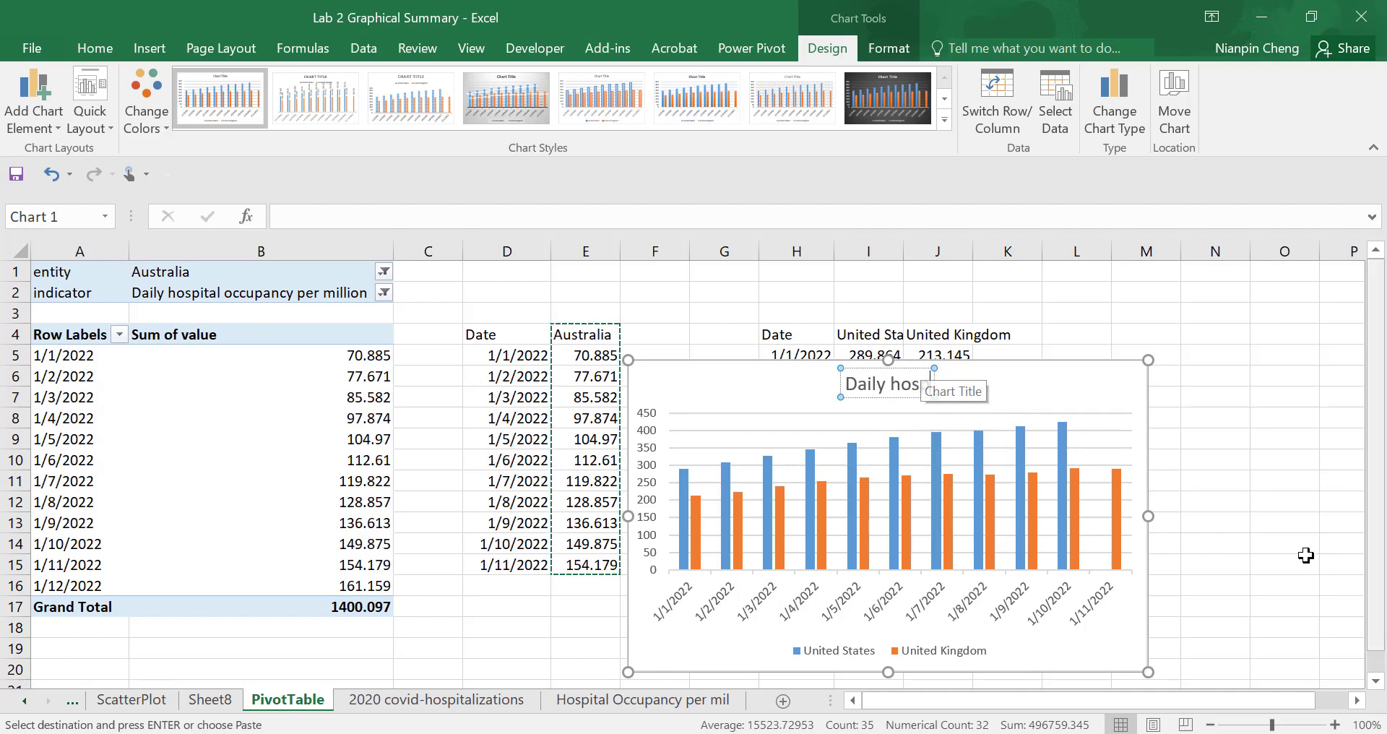
{"action": "type", "text": "potal"}
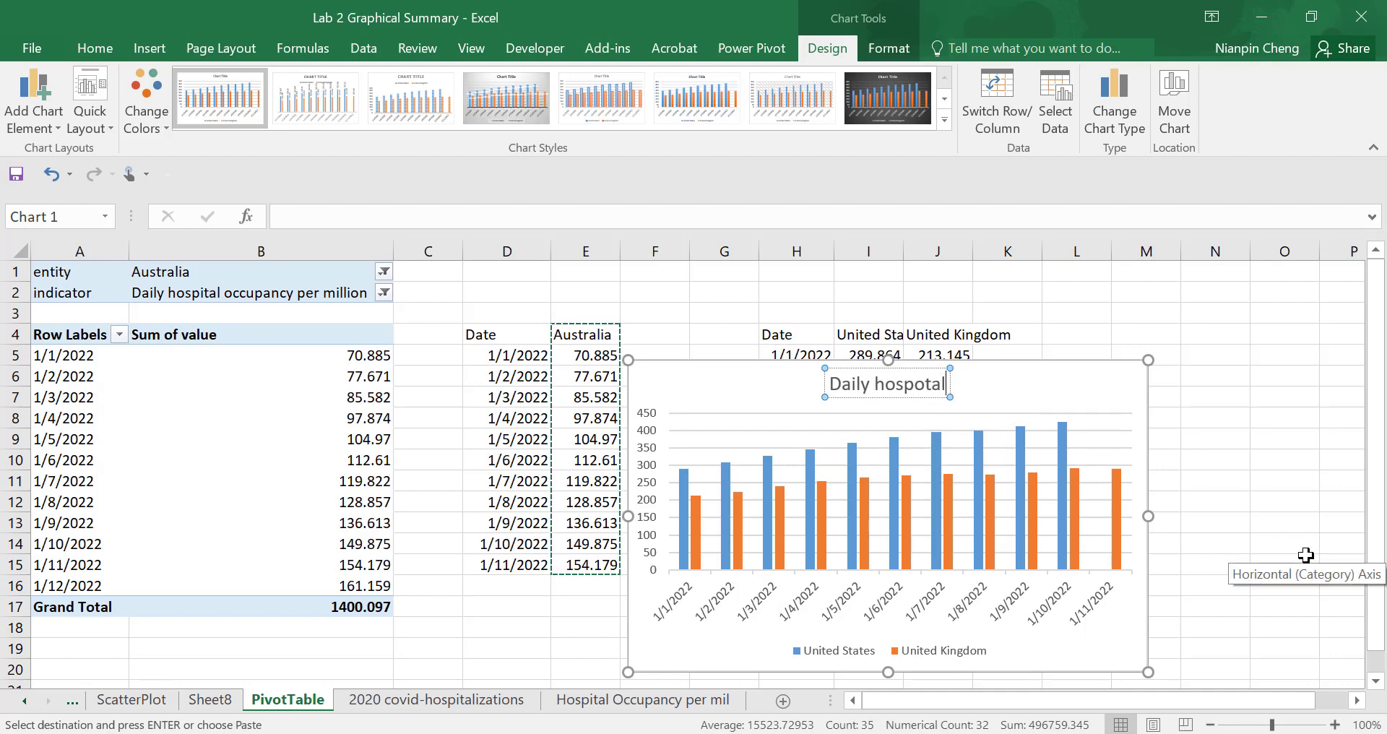
{"action": "type", "text": " occump"}
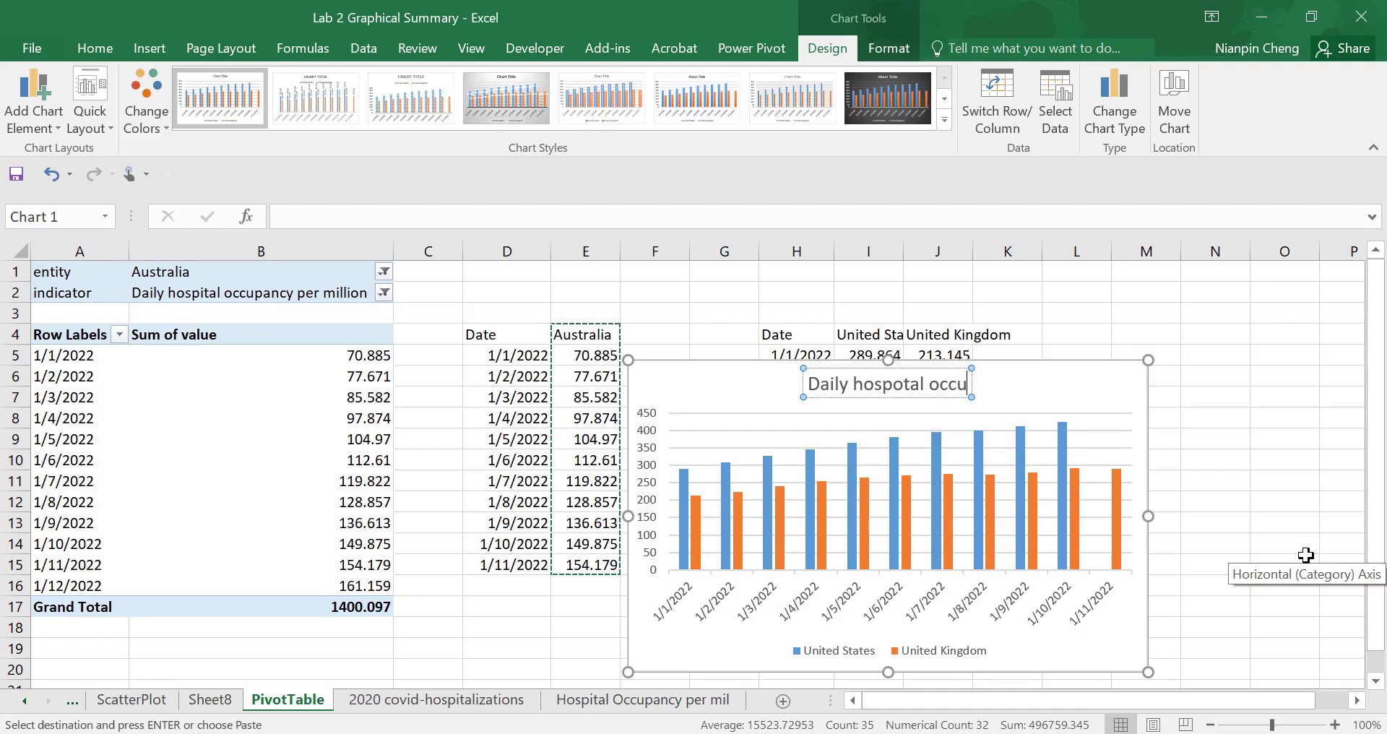
{"action": "key", "text": "BackSpace"}
{"action": "key", "text": "BackSpace"}
{"action": "type", "text": "pancy"}
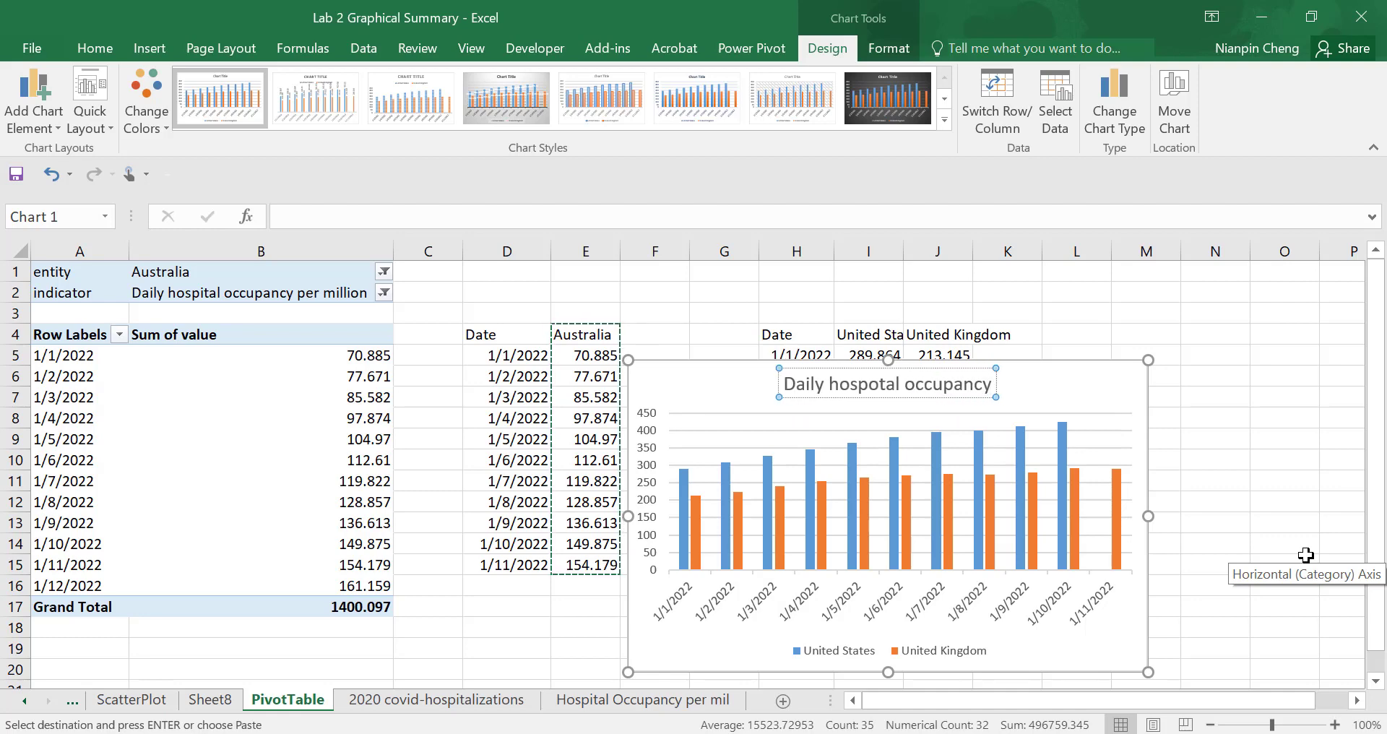
{"action": "type", "text": " per mi"}
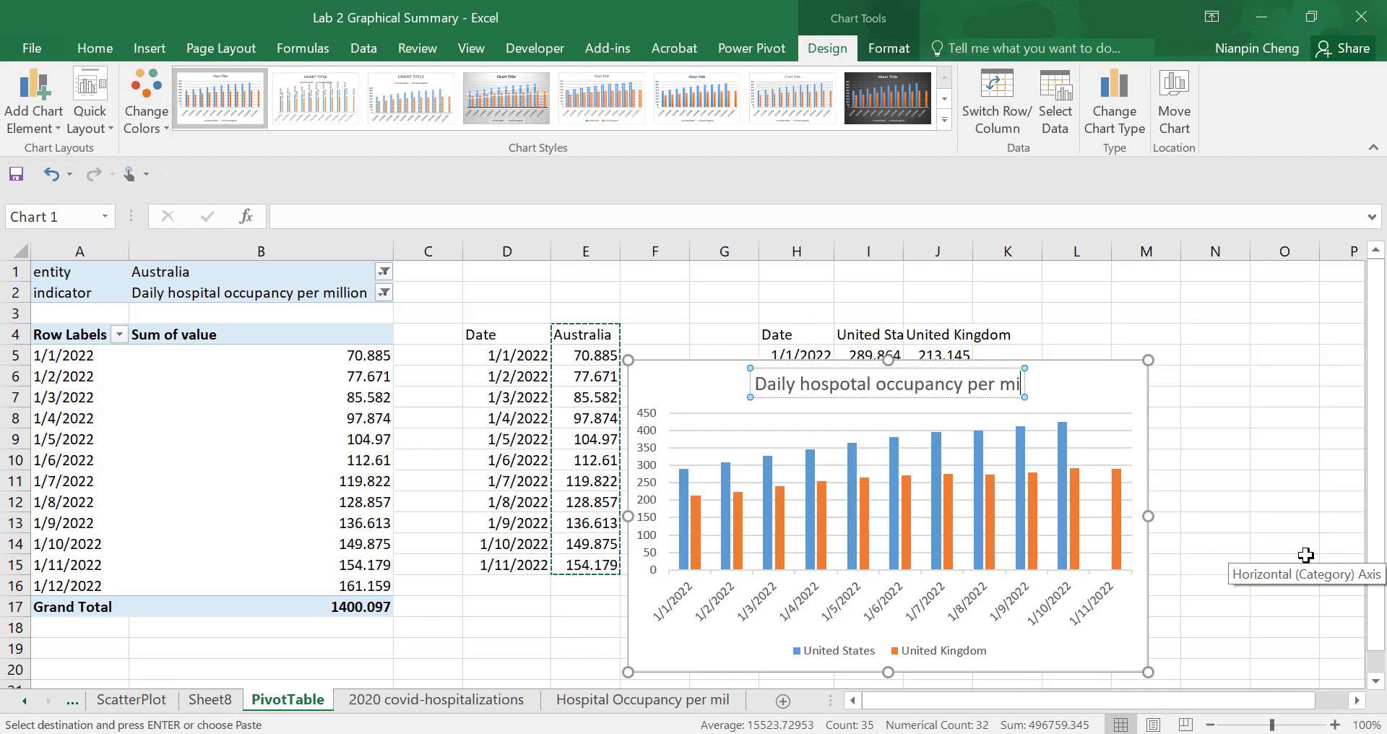
{"action": "type", "text": "llion"}
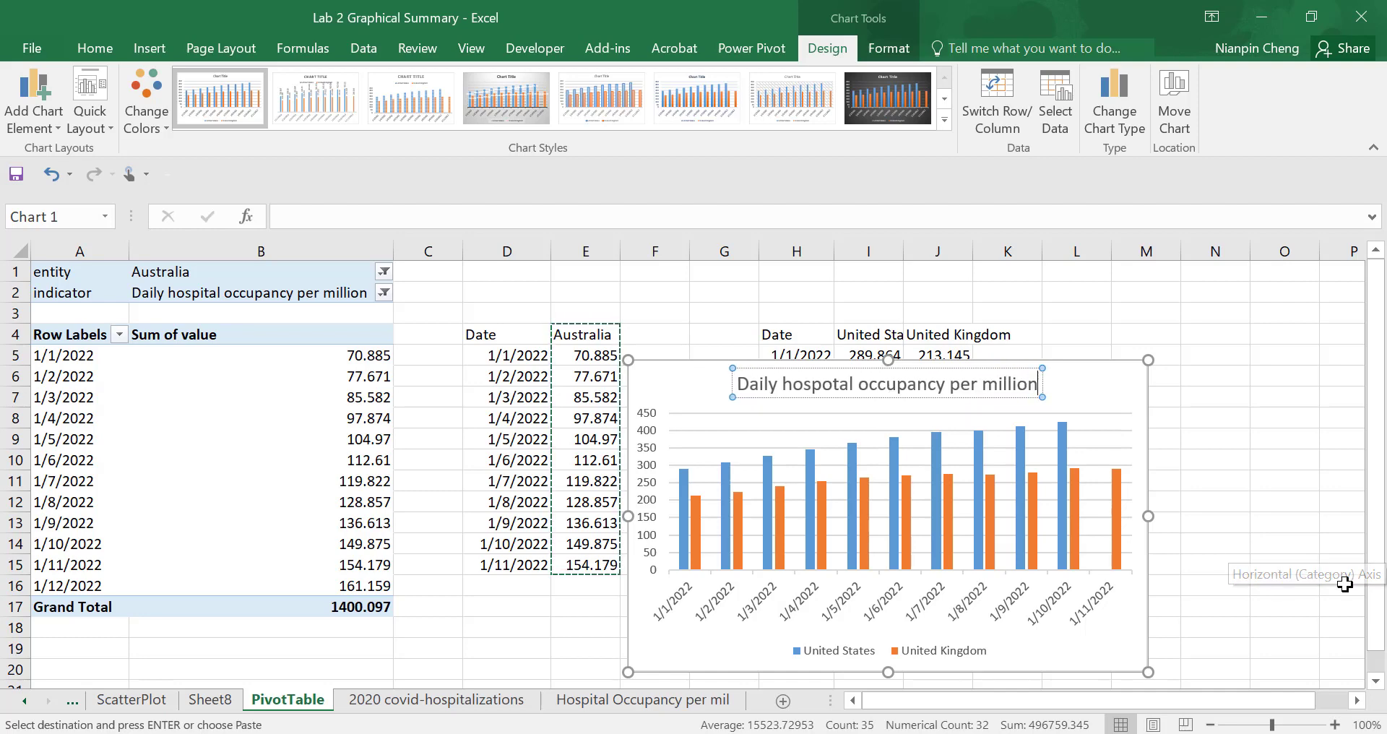
{"action": "left_click", "coordinate": [1299, 587]}
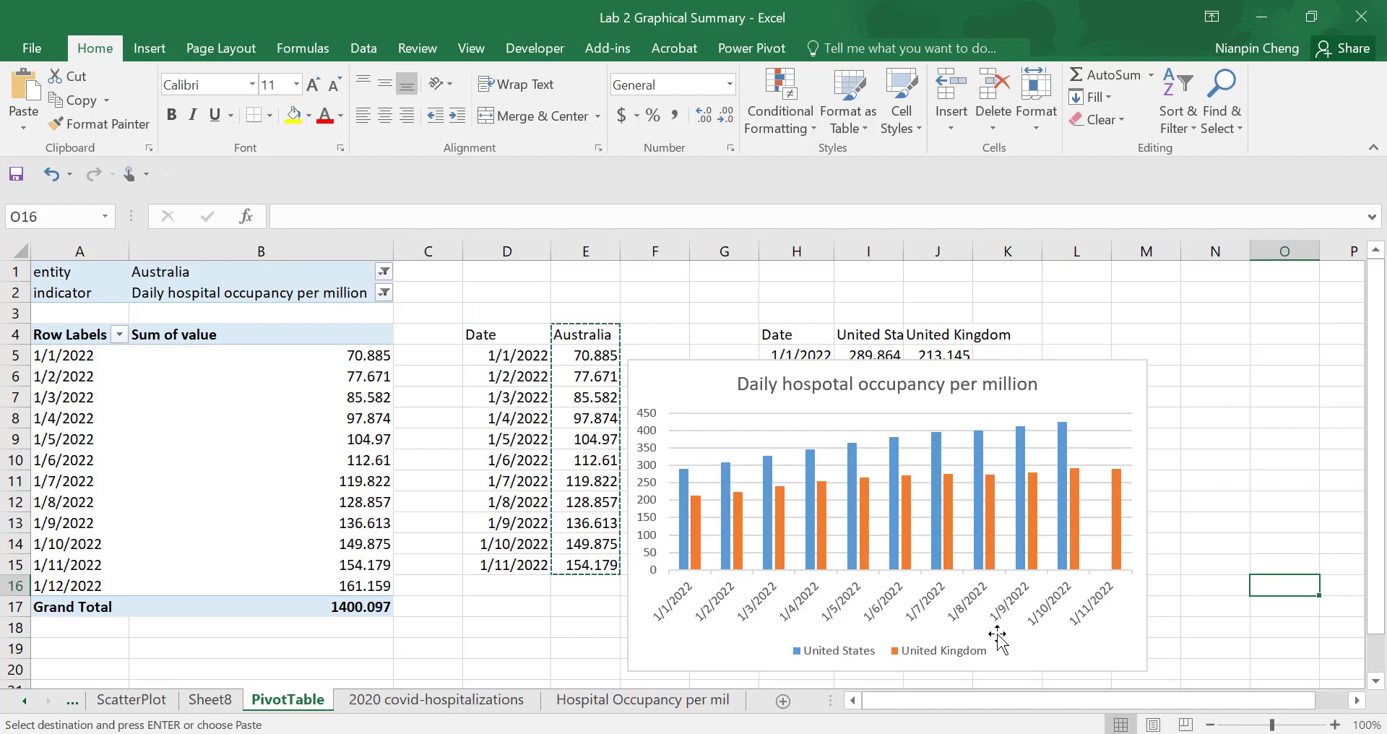
- Move the chart up so it starts around row 2 beside the linked table, and clear the copy outline around E4:E15
{"action": "left_click_drag", "start_coordinate": [1109, 381], "coordinate": [1136, 314]}
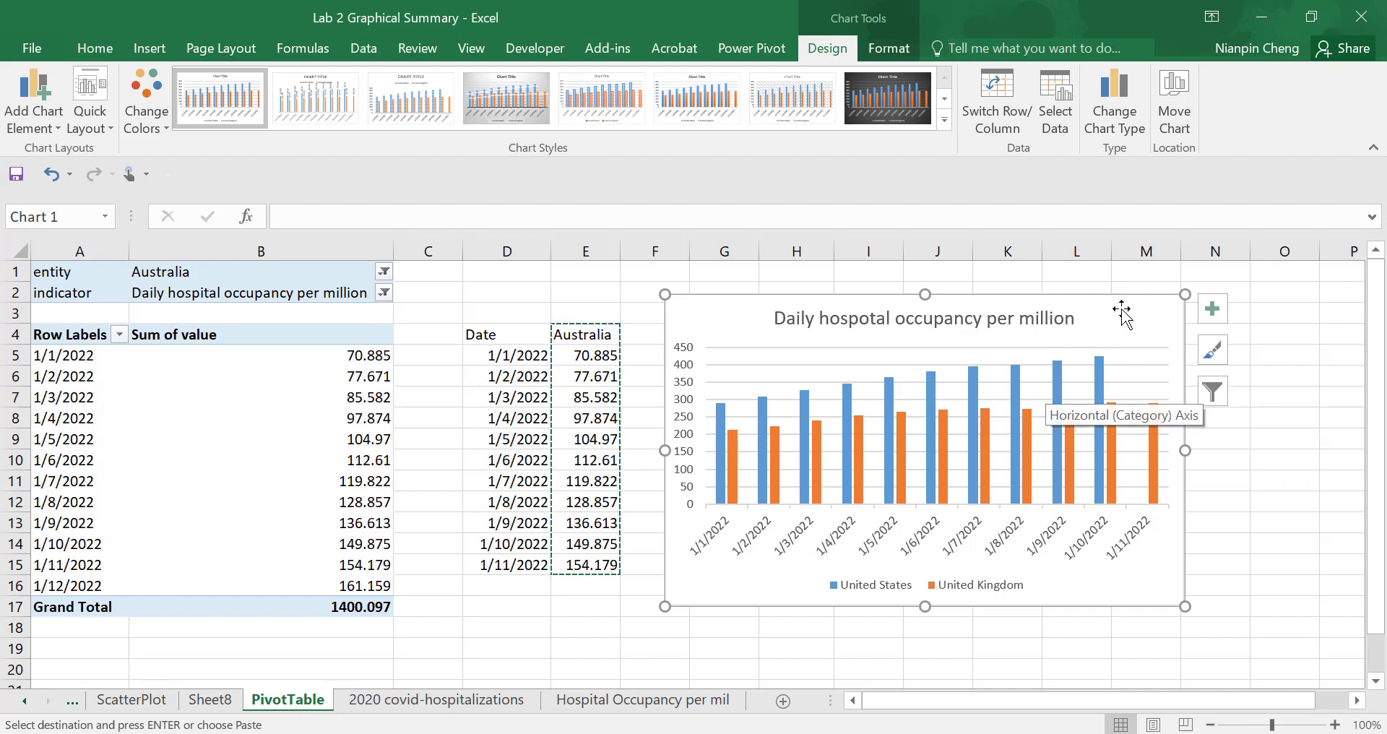
{"action": "key", "text": "Escape"}
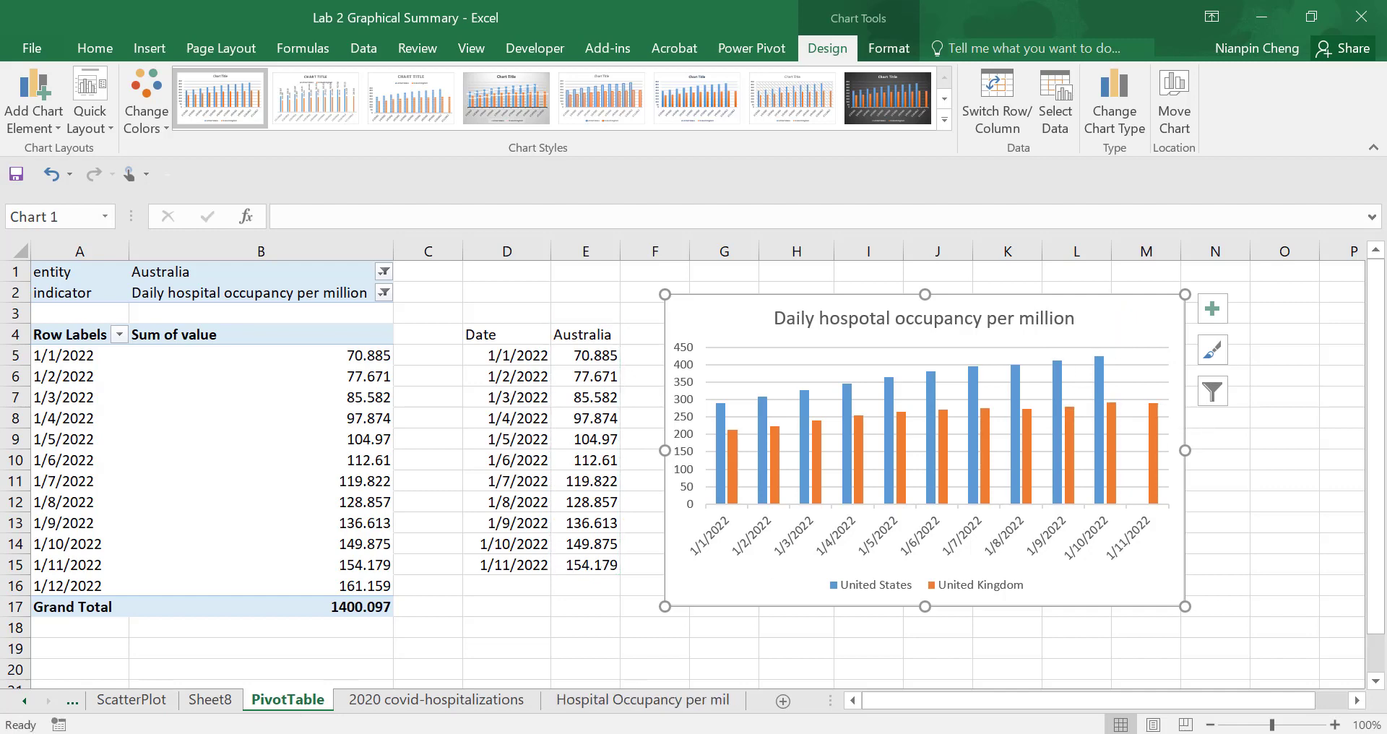
- Compare the task instructions on the 2020 covid-hospitalizations sheet with the finished chart on the PivotTable sheet
{"action": "left_click", "coordinate": [436, 699]}
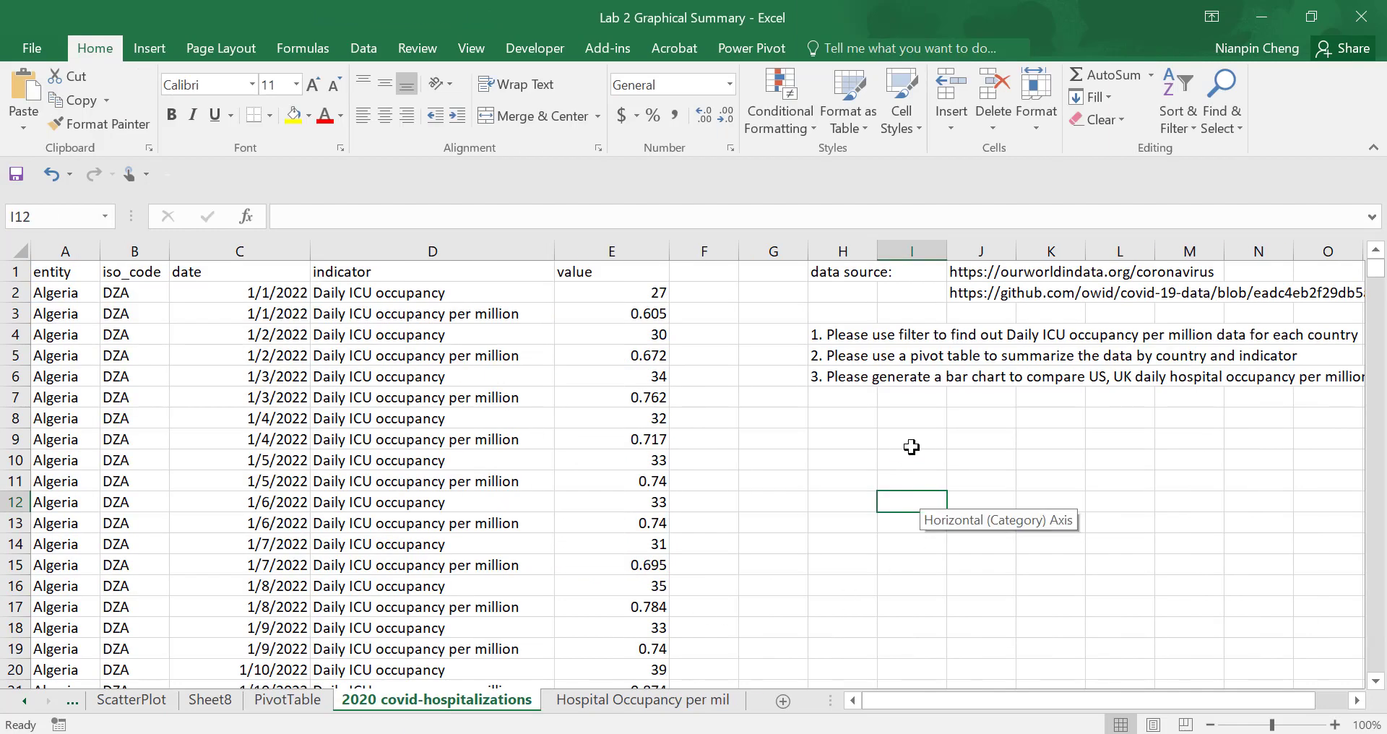
{"action": "left_click", "coordinate": [287, 699]}
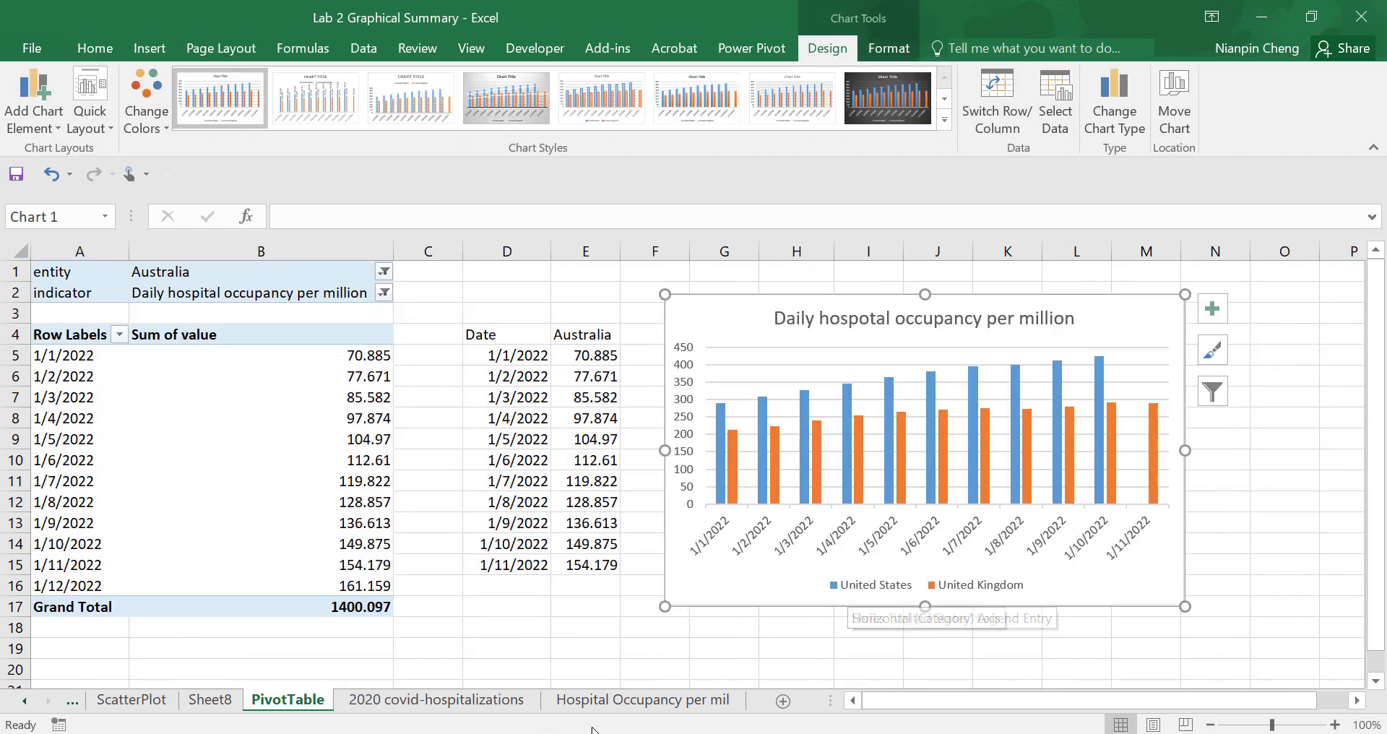
{"action": "left_click", "coordinate": [639, 630]}
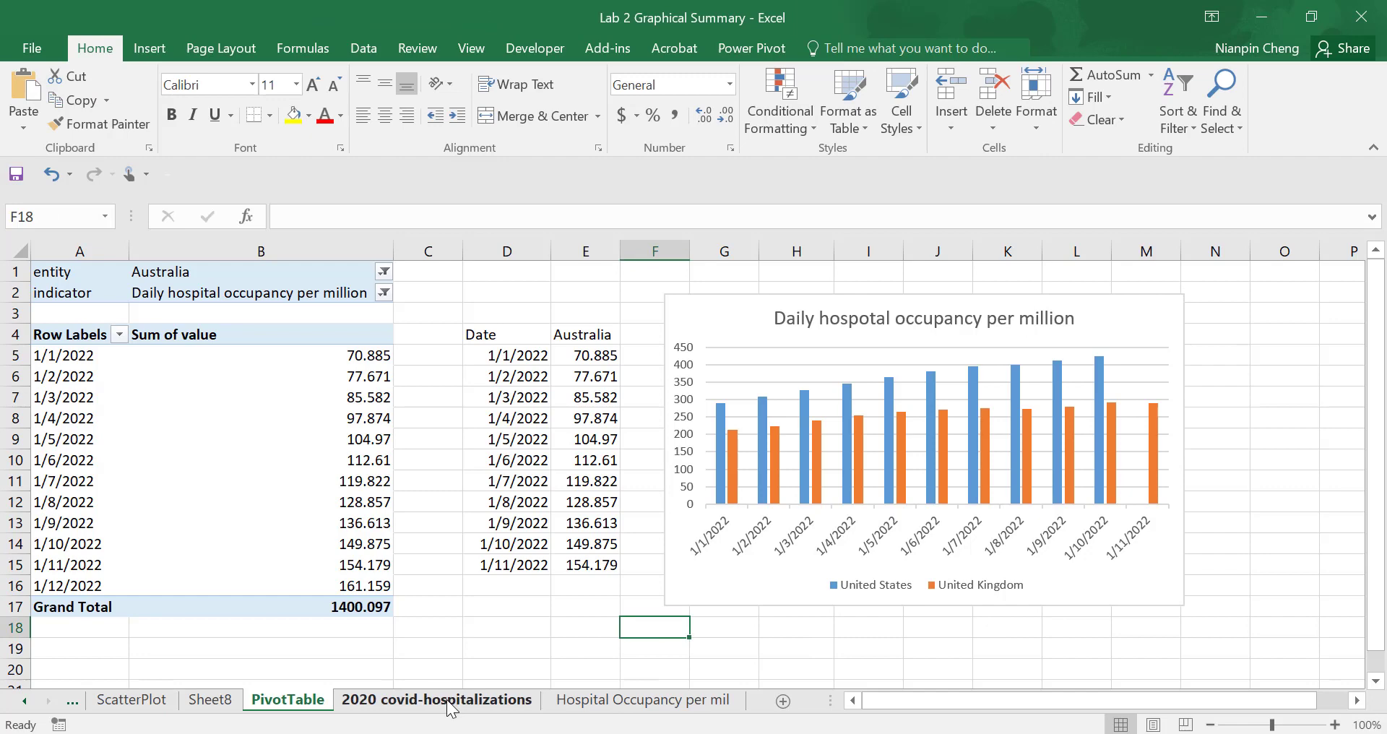
{"action": "left_click", "coordinate": [437, 699]}
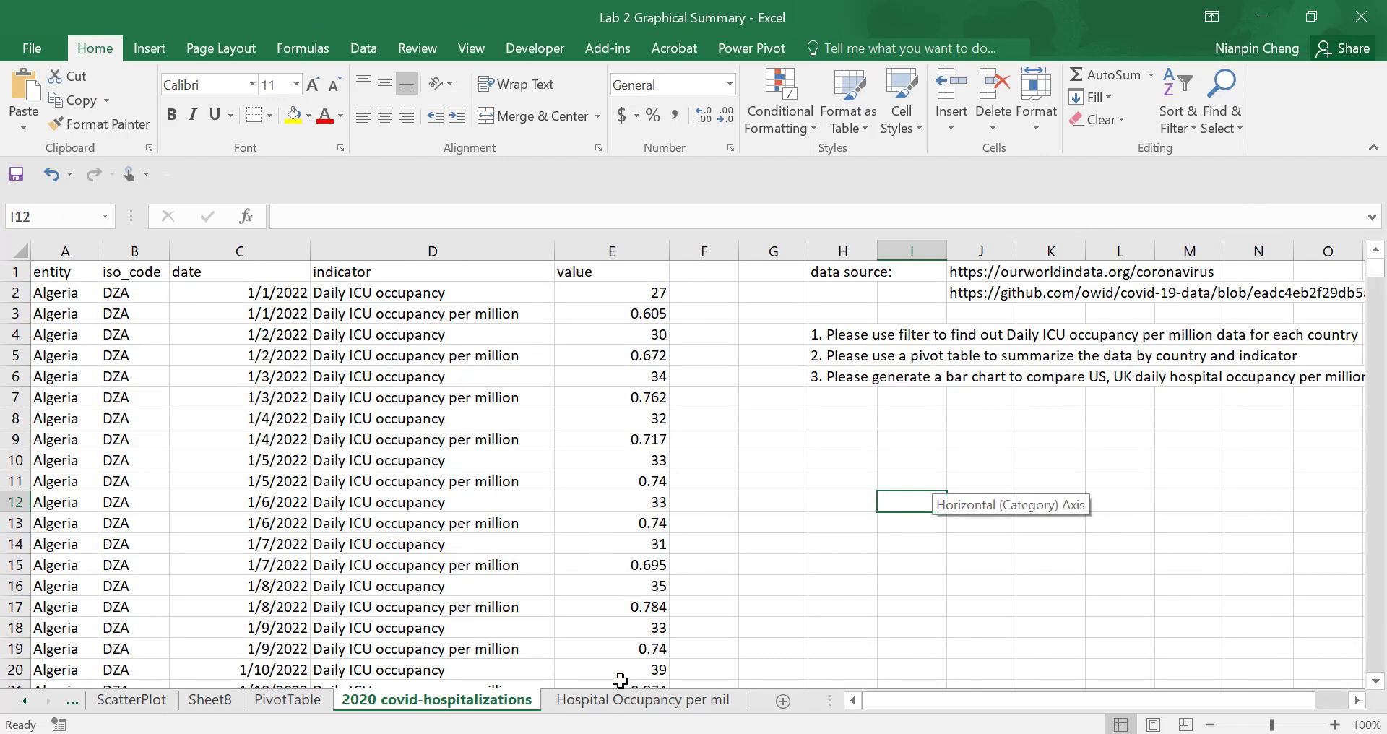
{"action": "left_click", "coordinate": [297, 699]}
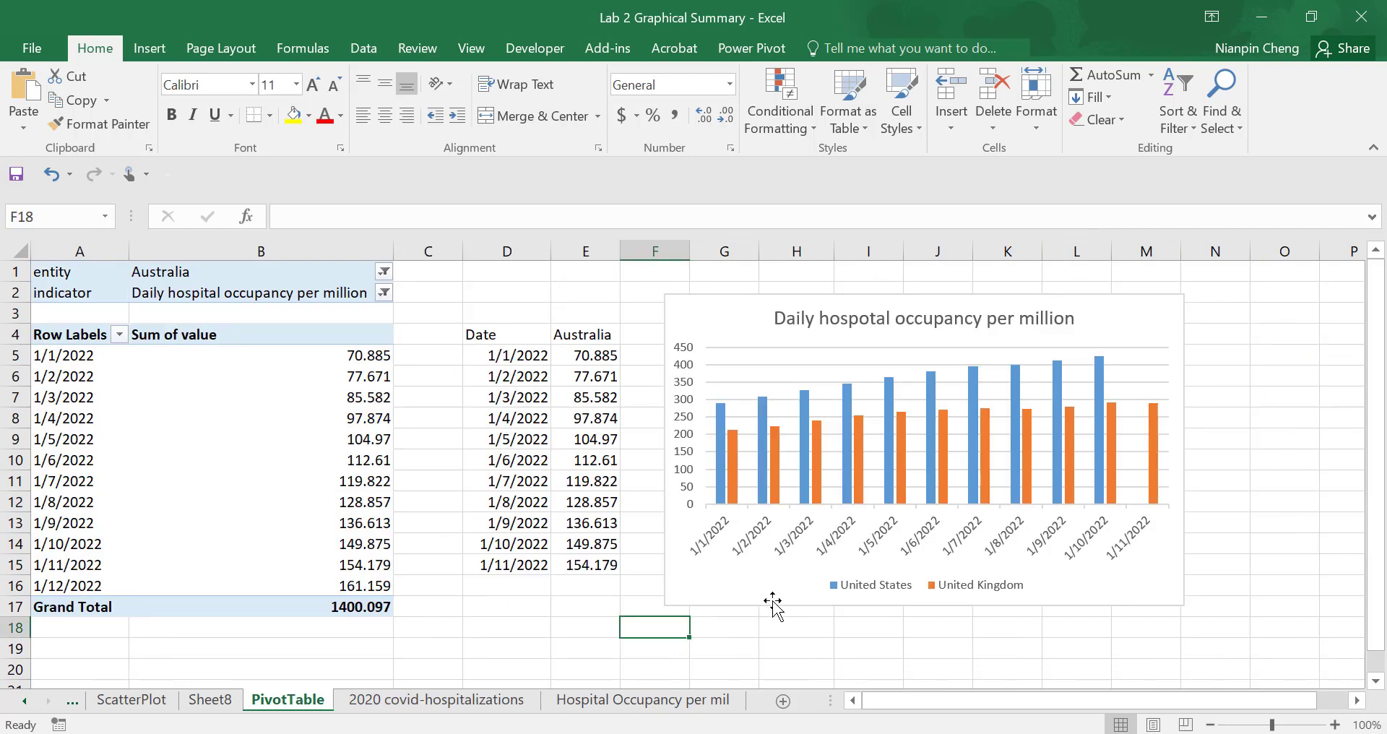